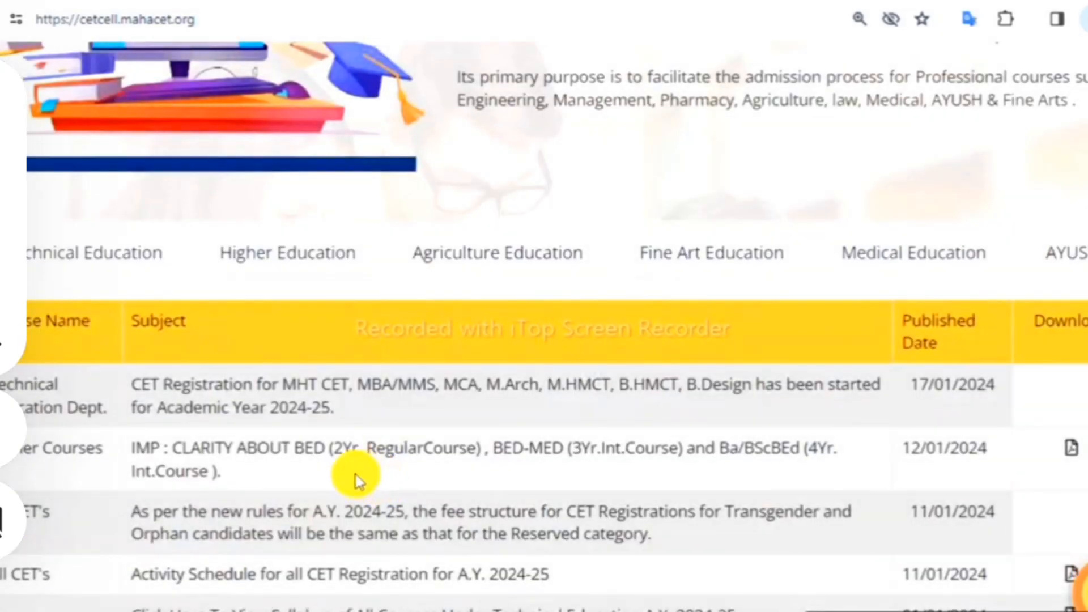
Read the MHT CET registration notice and open Candidate Registration A.Y 2024-25.
left_click_drag(275, 381, 338, 428)
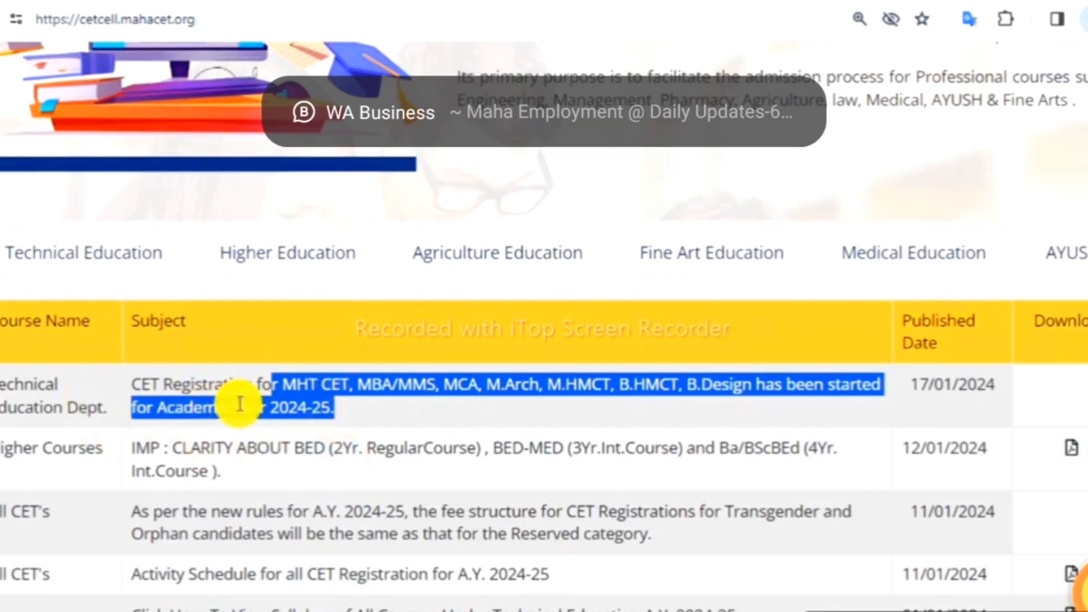
left_click(391, 428)
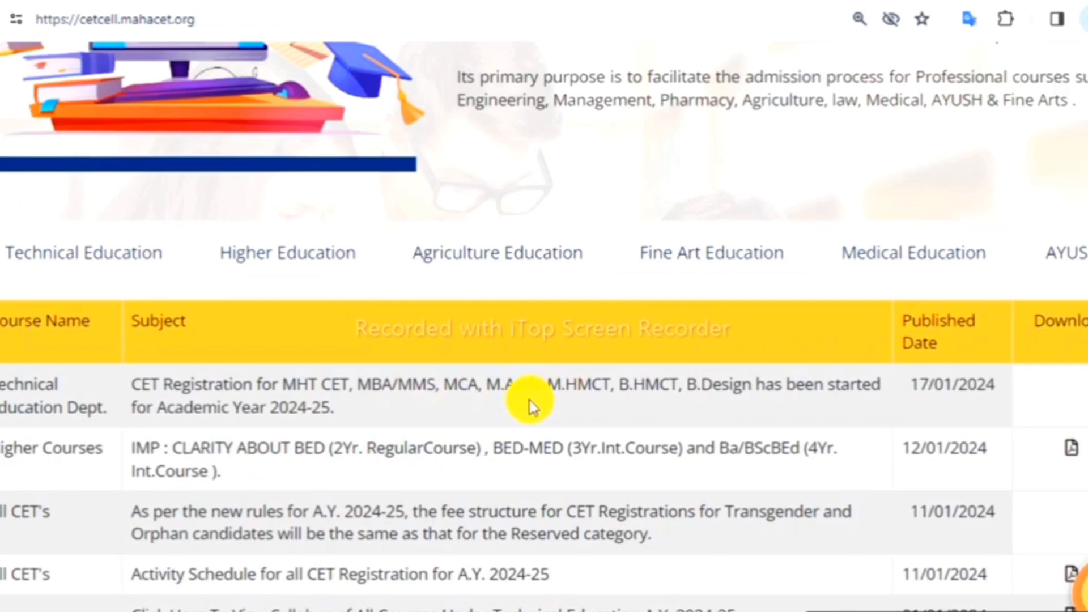
scroll(376, 336, "down", 4)
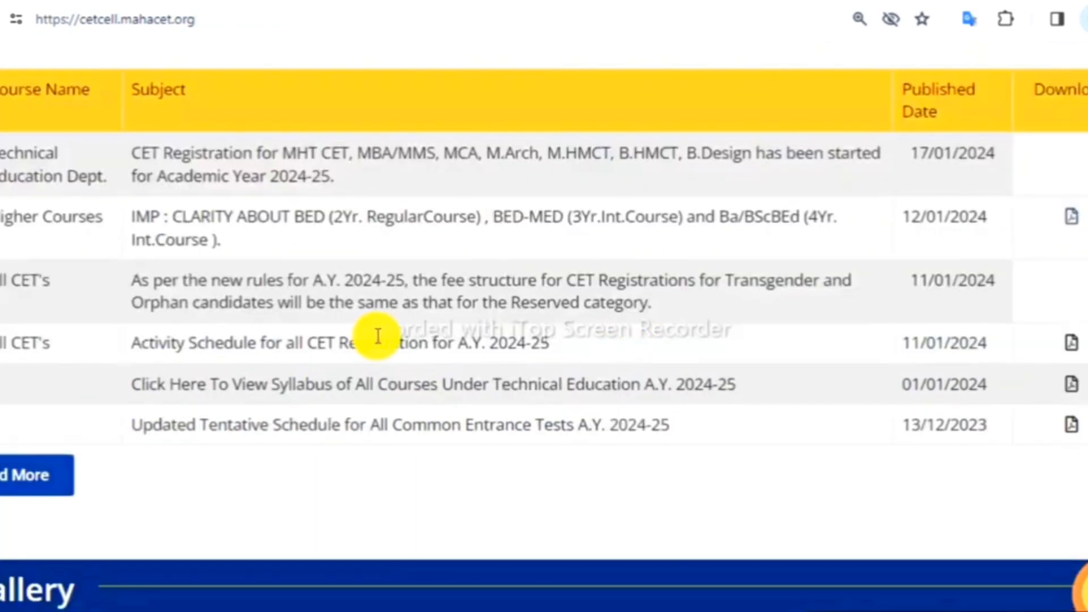
scroll(560, 338, "up", 15)
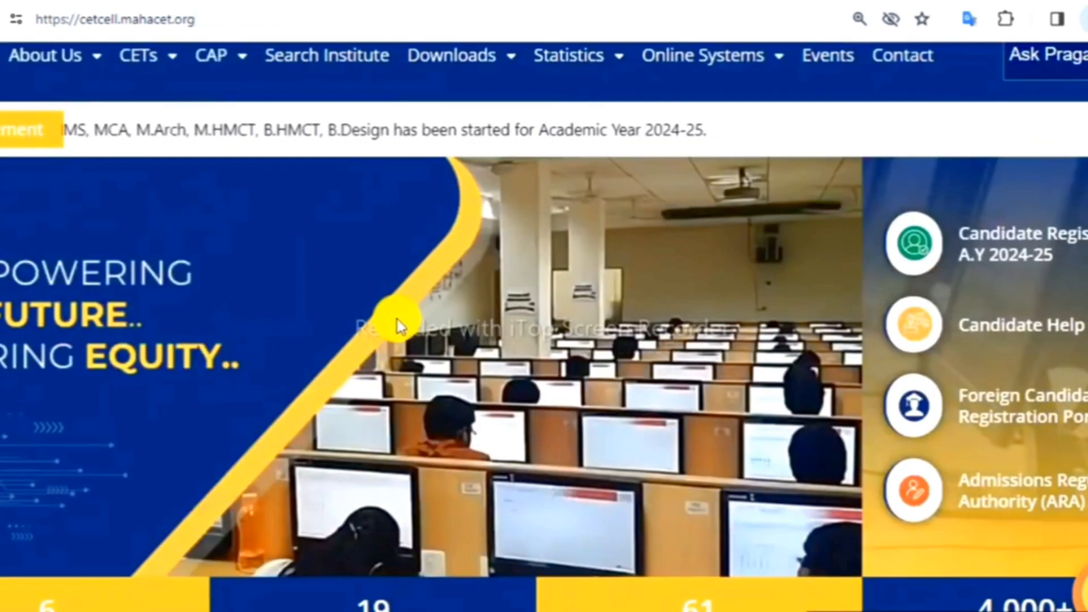
scroll(457, 299, "down", 3)
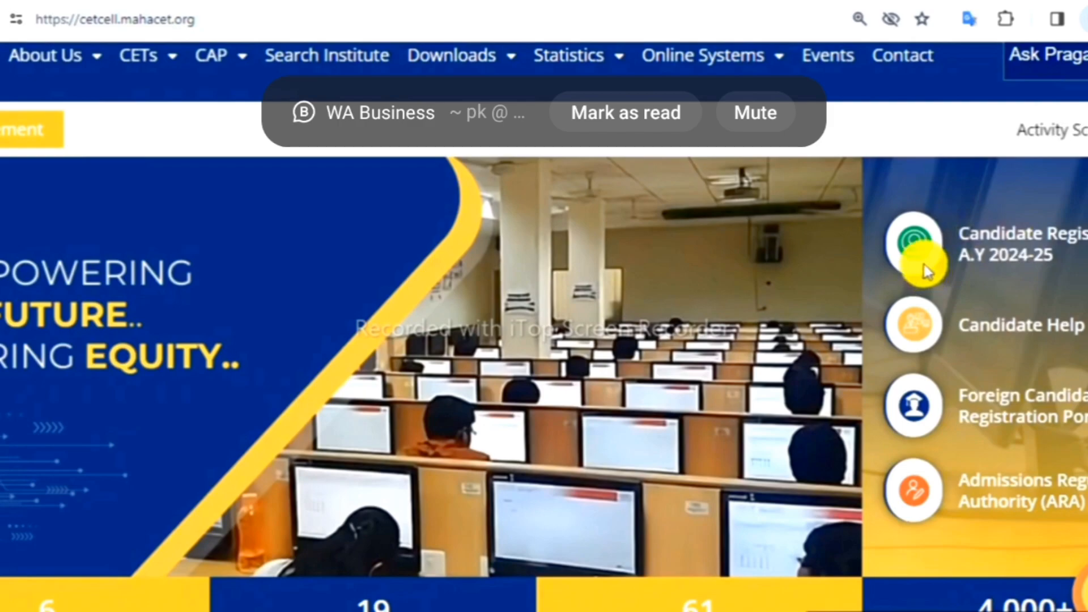
left_click(1056, 245)
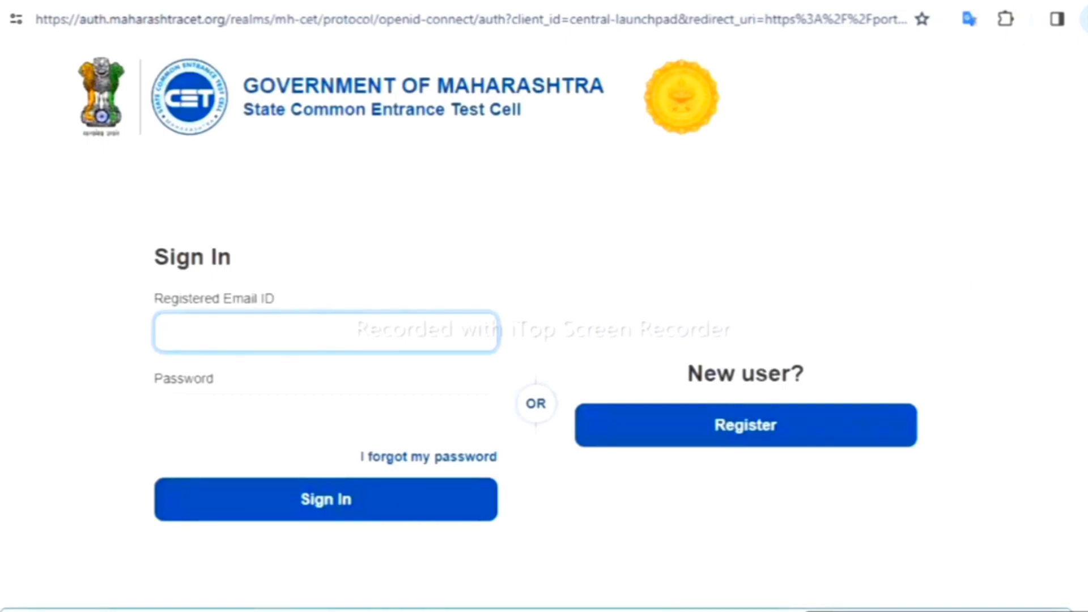
Start a new registration, entering the candidate's full name and e-mail address.
left_click(730, 434)
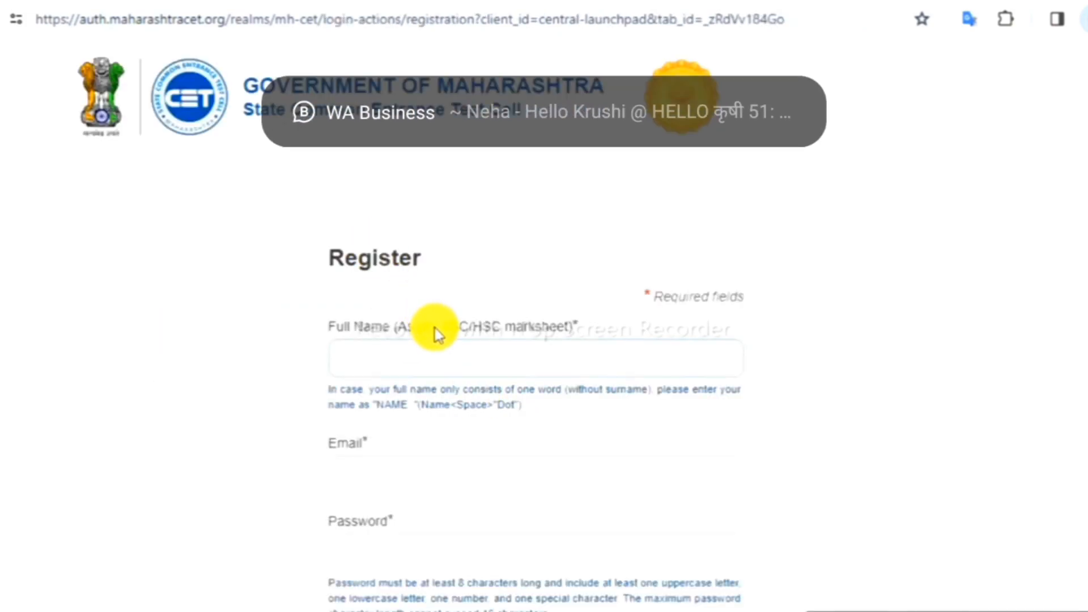
left_click_drag(435, 331, 507, 330)
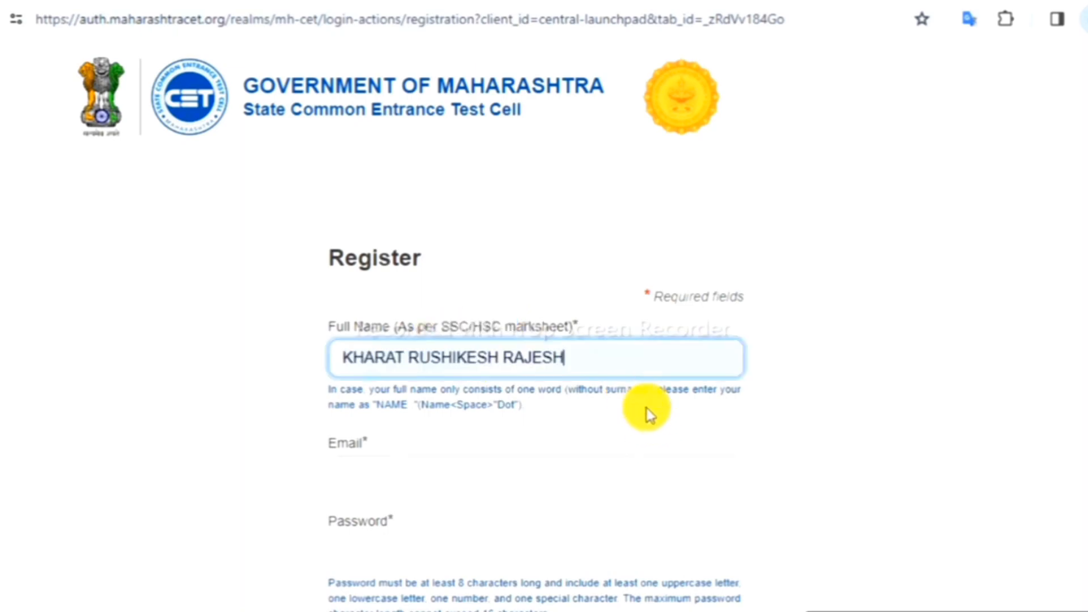
left_click(662, 407)
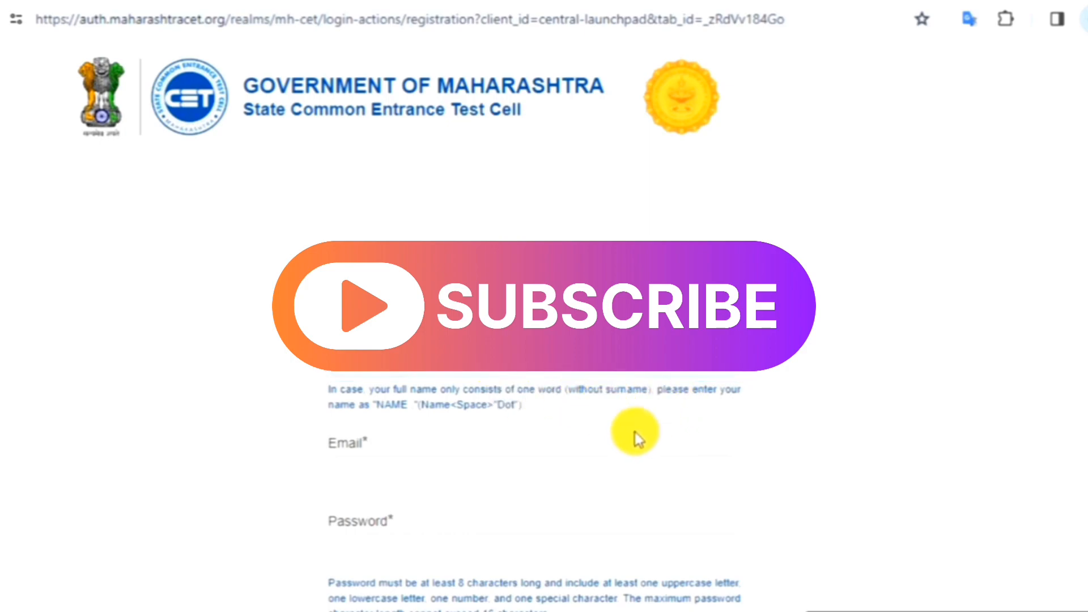
scroll(458, 372, "down", 5)
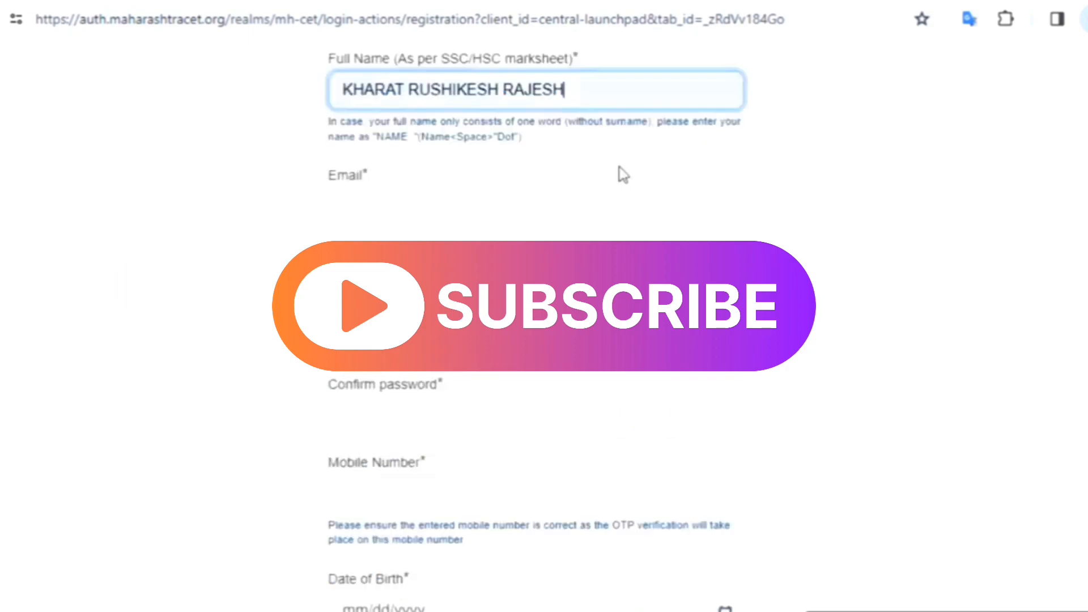
left_click(353, 191)
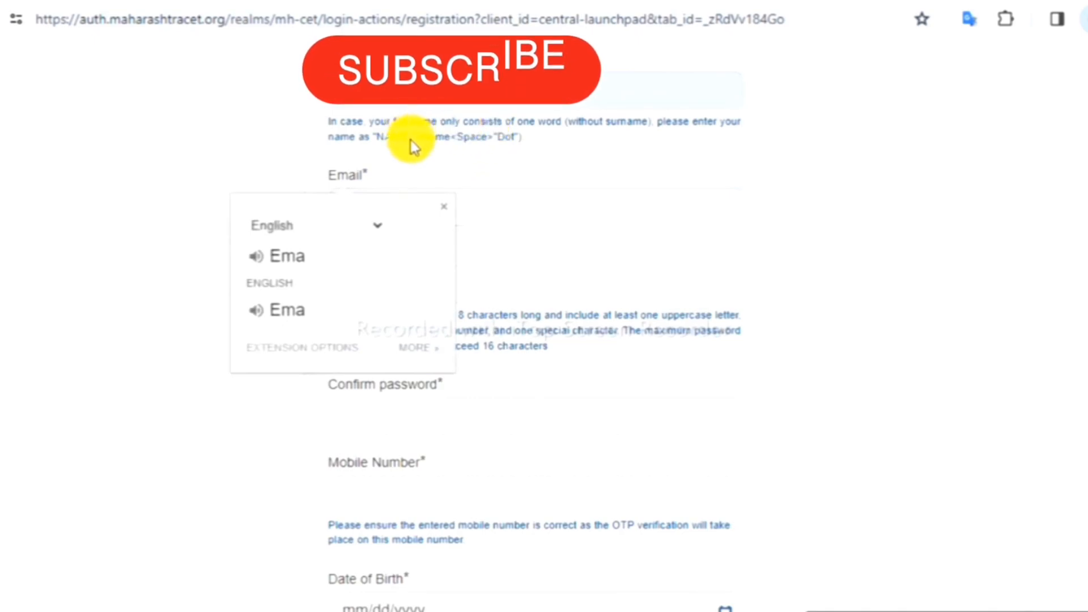
left_click(419, 172)
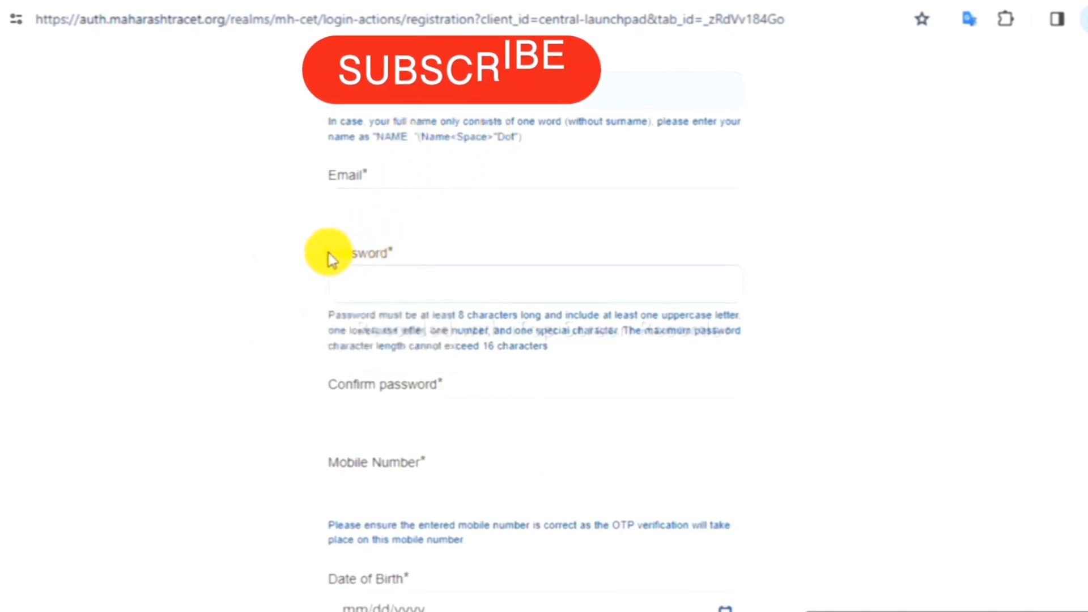
Enter the account password, confirm it, and fill in the mobile number.
left_click_drag(323, 262, 389, 267)
left_click(393, 299)
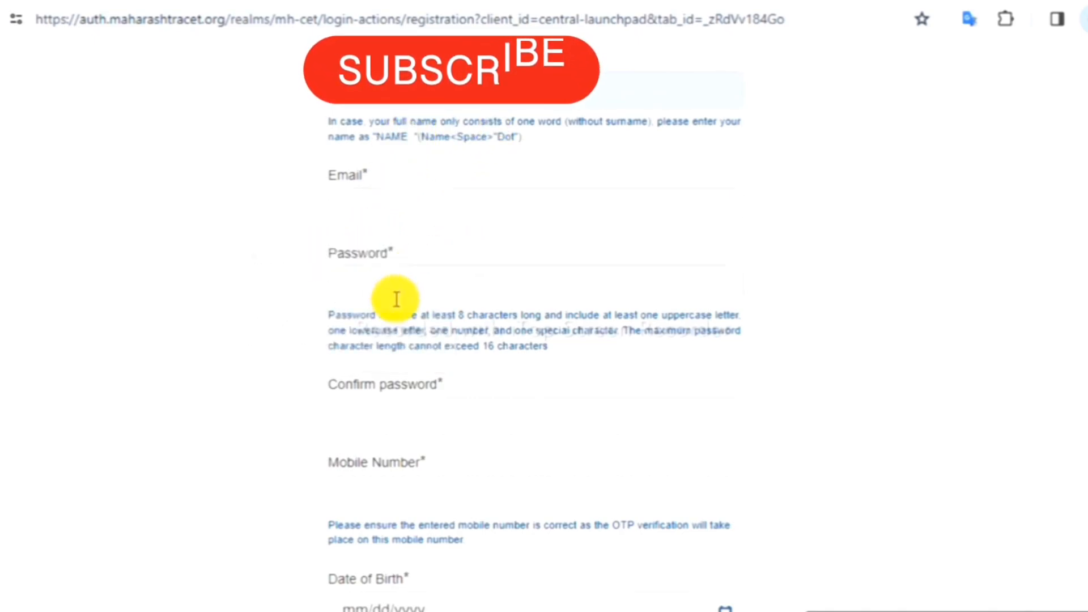
left_click_drag(393, 387, 434, 388)
left_click(509, 386)
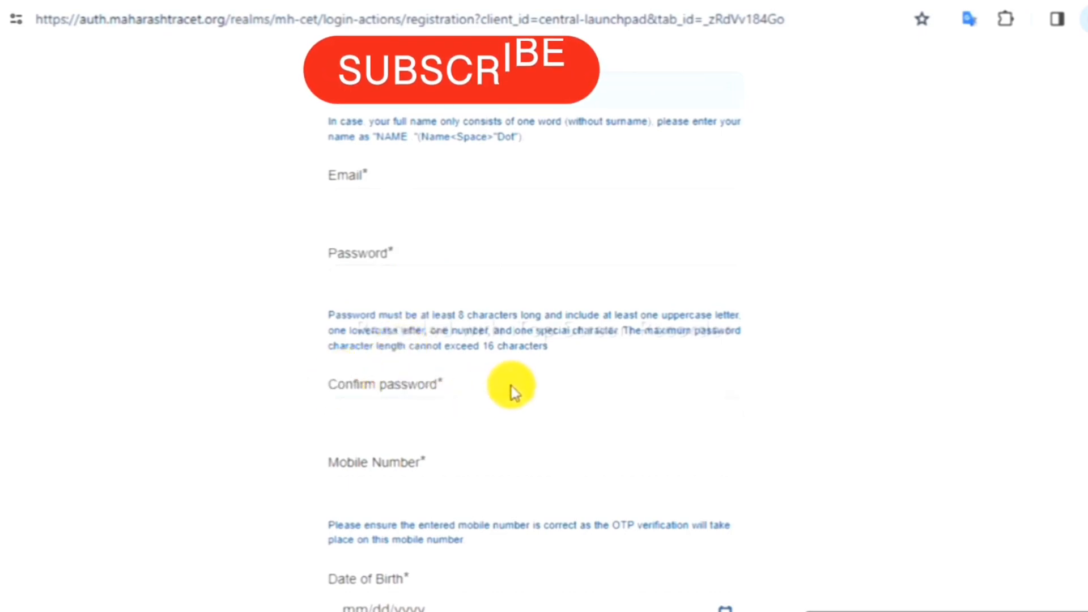
left_click(413, 389)
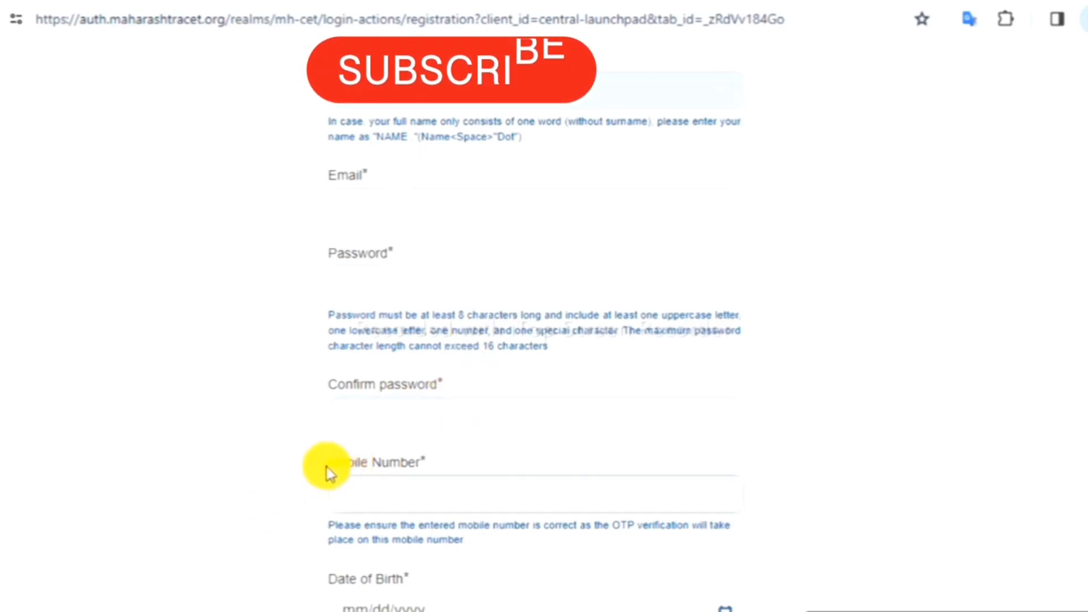
left_click(383, 478)
Pick the candidate's date of birth from the calendar and submit the registration.
scroll(448, 496, "down", 3)
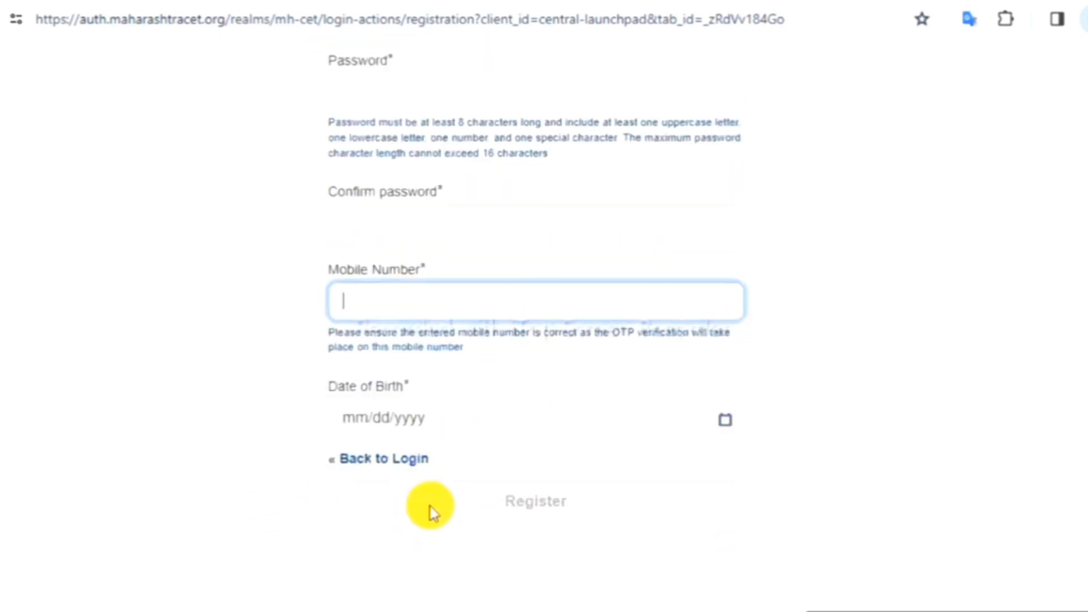
left_click_drag(397, 390, 441, 391)
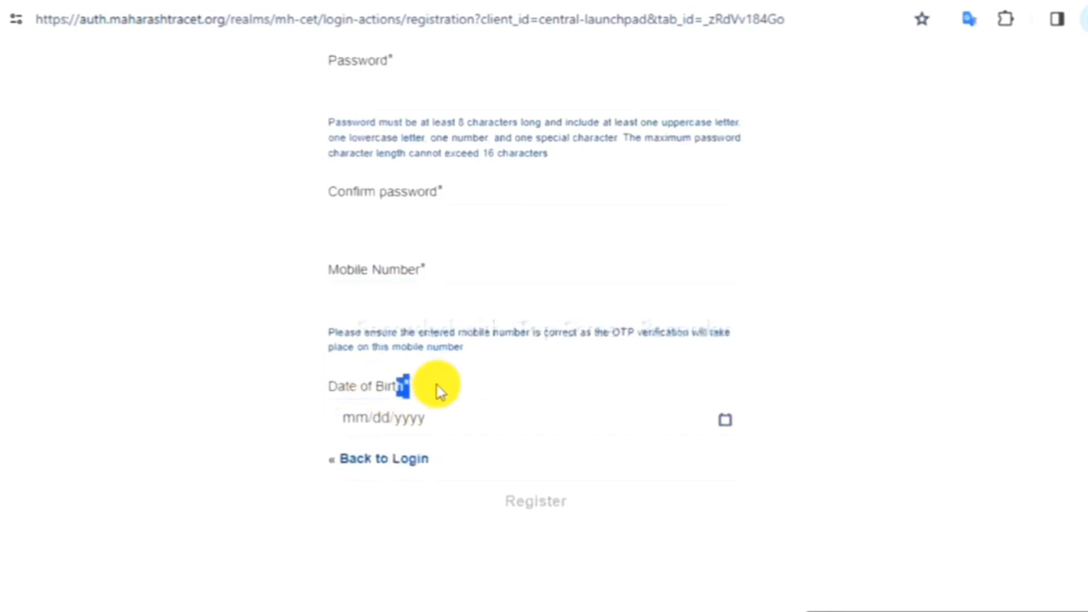
left_click(720, 424)
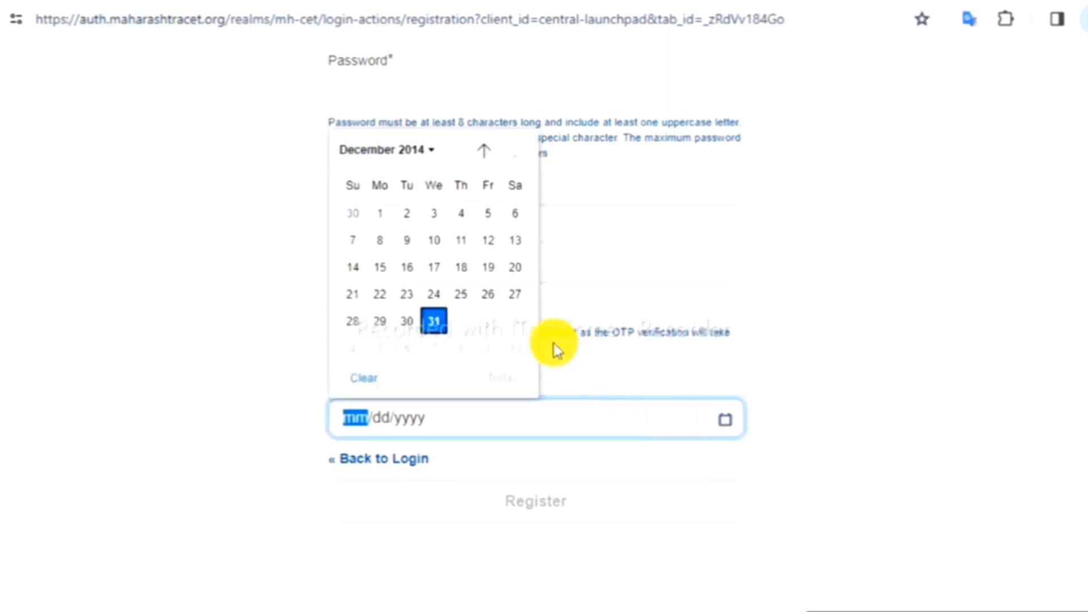
left_click(807, 399)
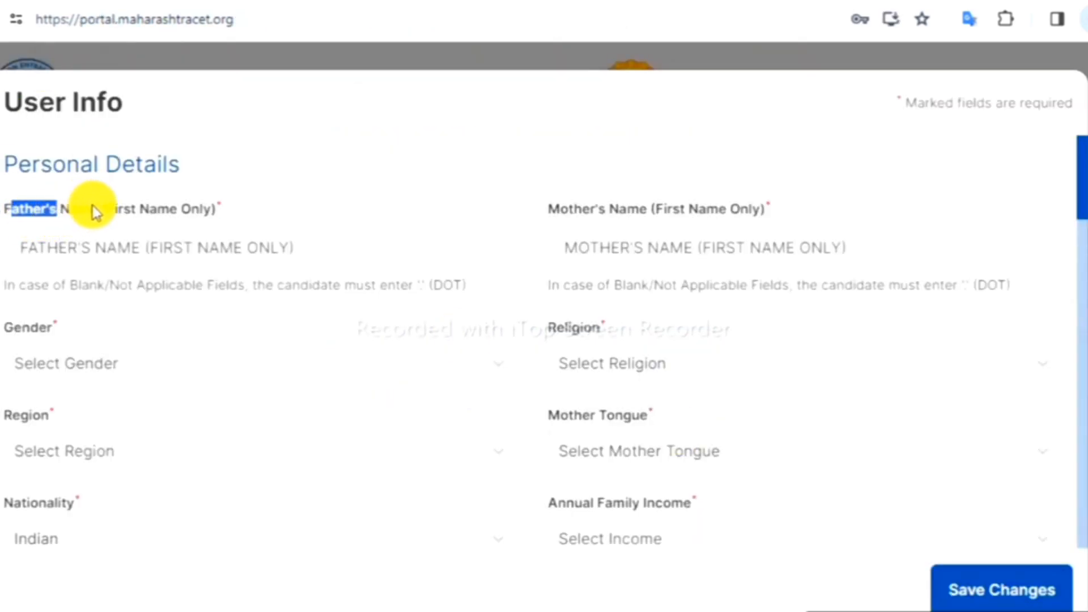
Set gender to Male and religion to Hindu.
left_click(566, 206)
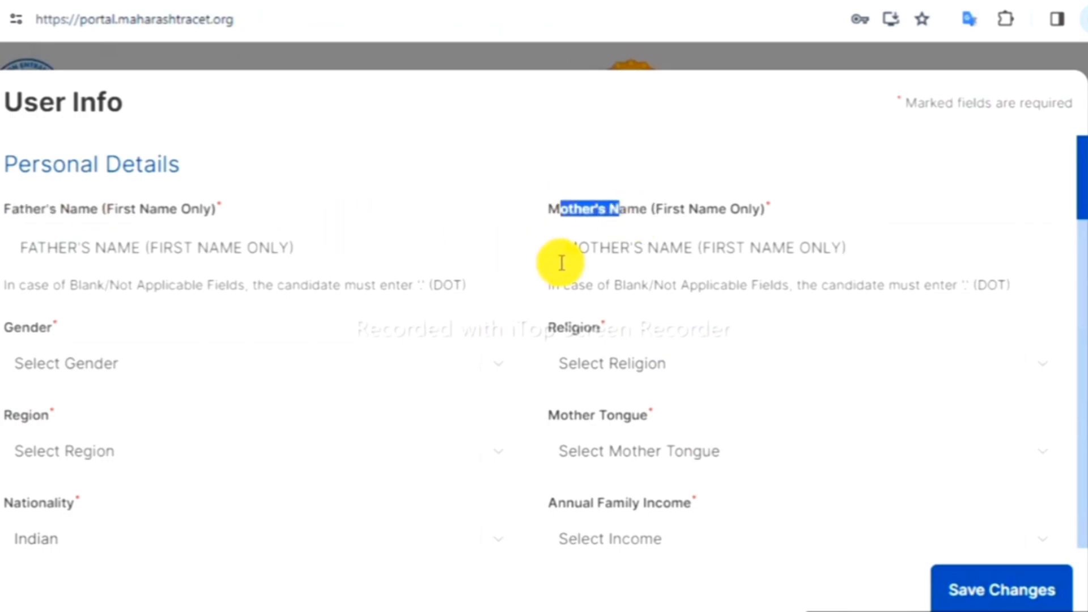
left_click_drag(10, 327, 79, 365)
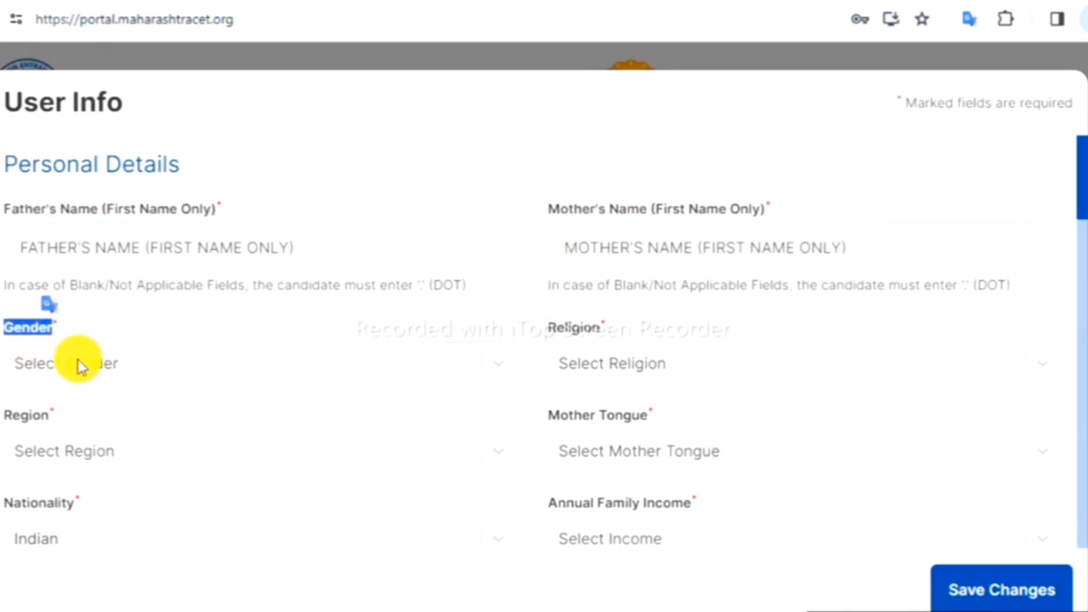
left_click(93, 376)
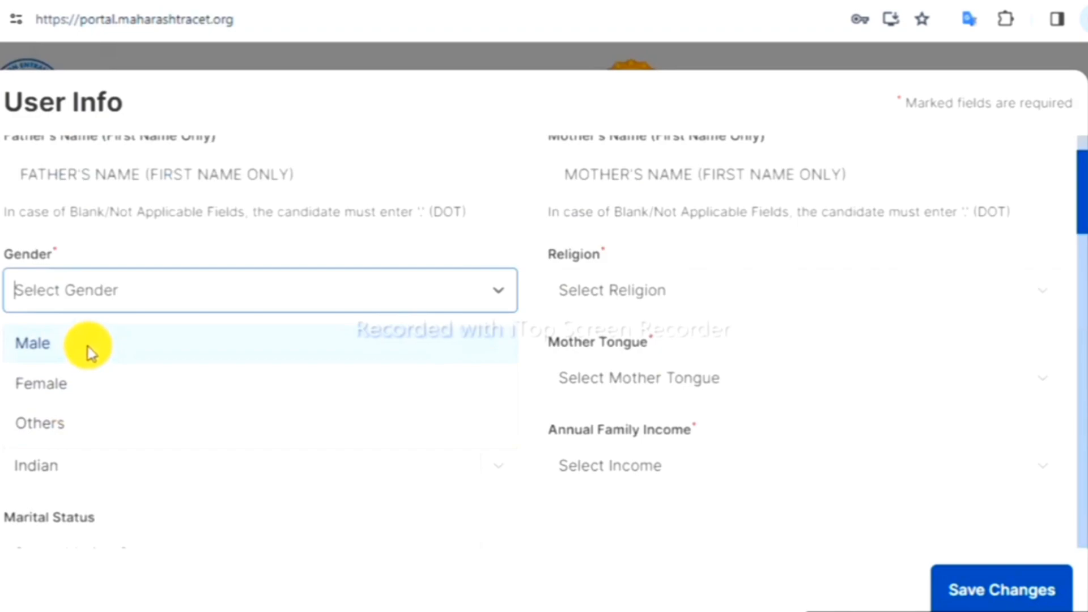
left_click(232, 357)
left_click_drag(548, 254, 726, 296)
left_click(726, 298)
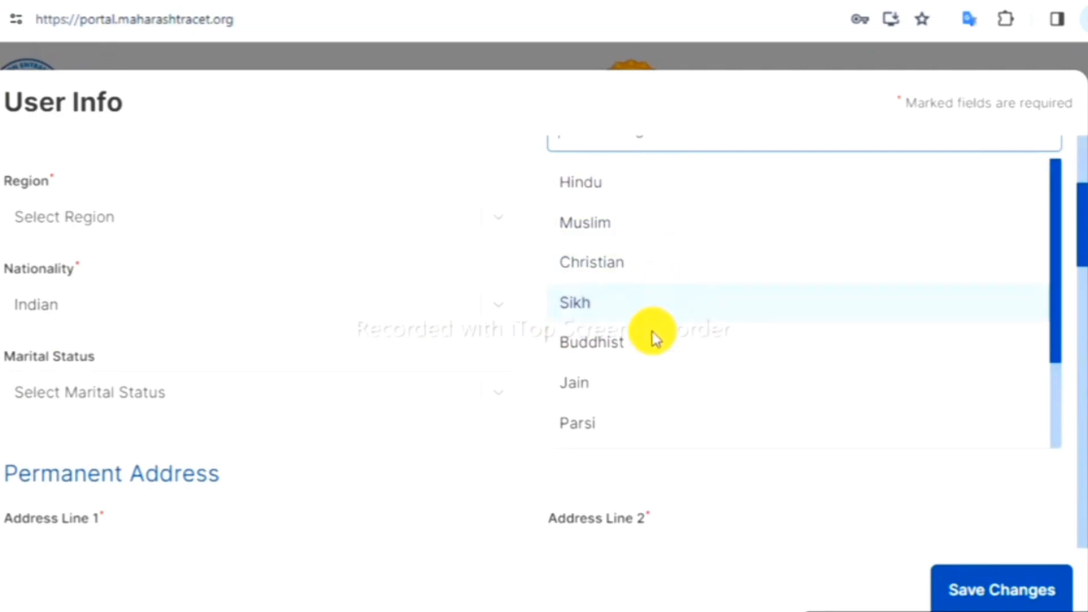
left_click(615, 188)
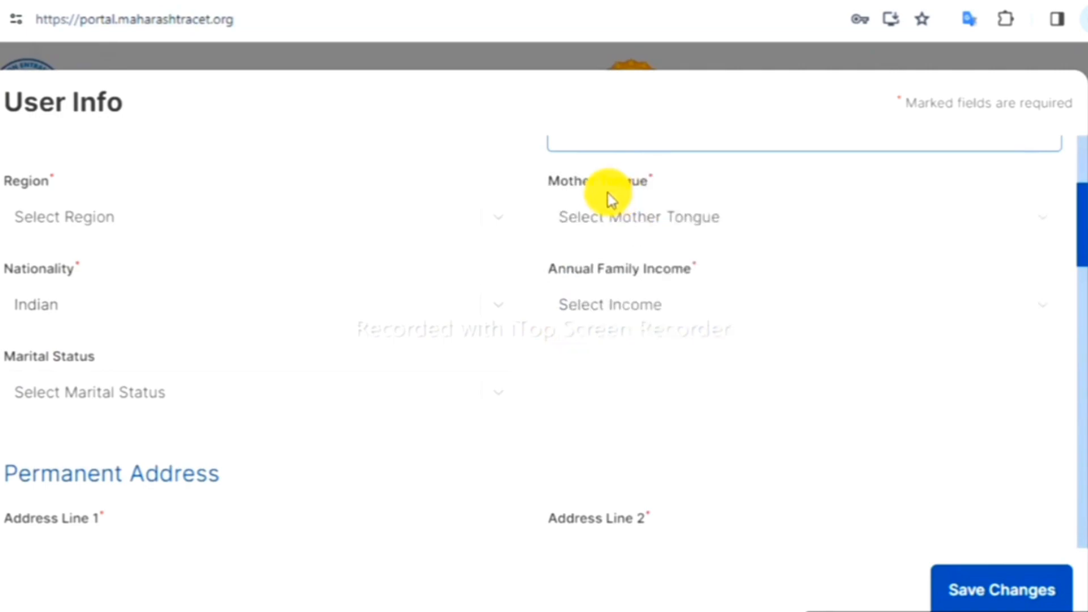
Set region to Rural and mother tongue to Marathi.
scroll(596, 259, "up", 1)
left_click_drag(6, 272, 66, 273)
left_click(101, 332)
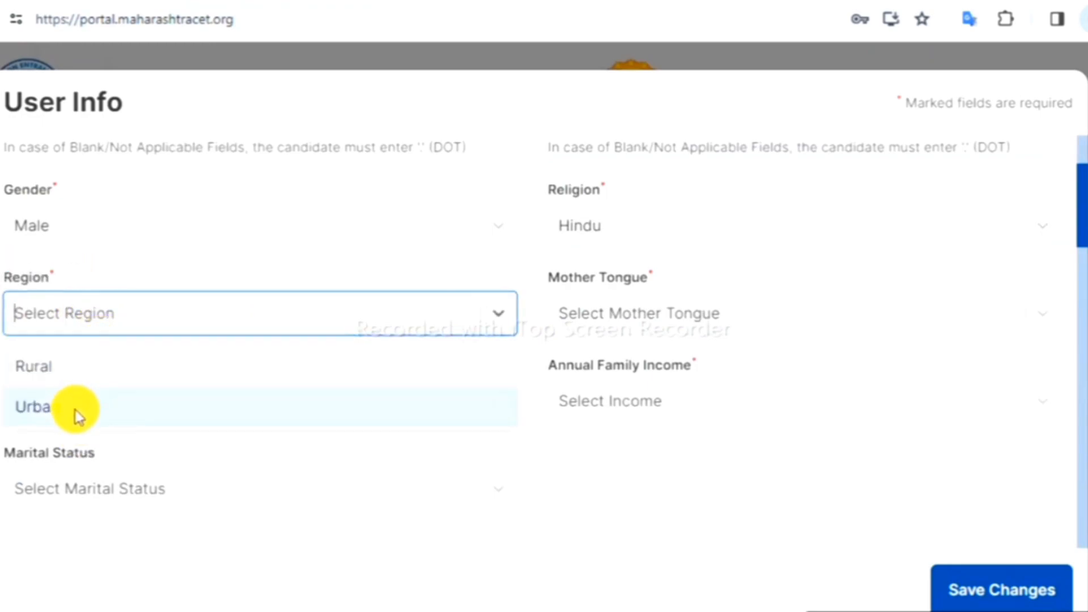
left_click(99, 370)
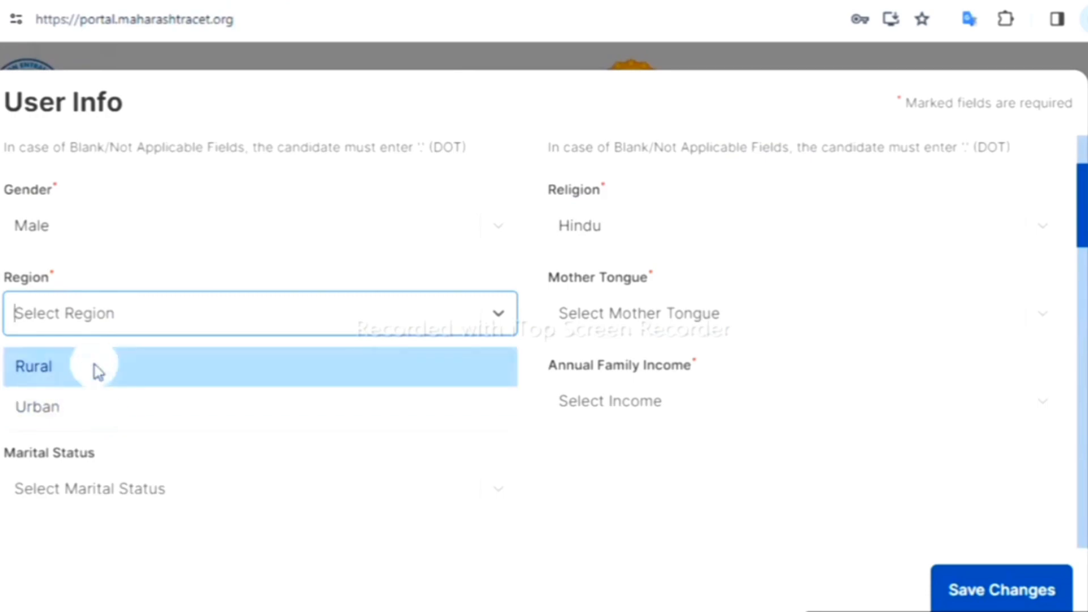
left_click_drag(544, 279, 646, 359)
left_click(647, 320)
scroll(658, 272, "down", 3)
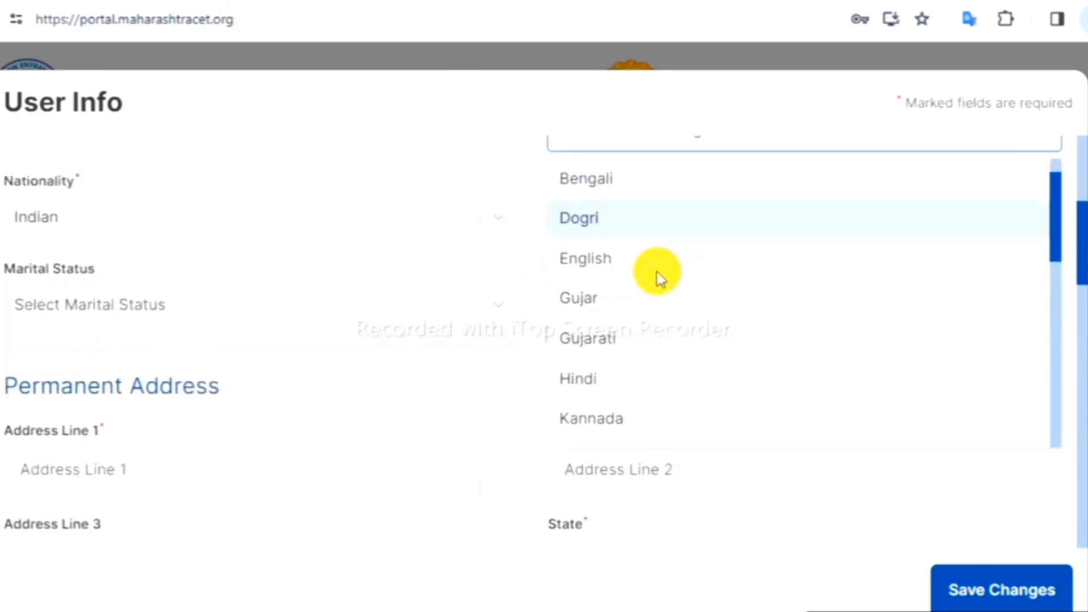
scroll(657, 300, "down", 4)
left_click(643, 318)
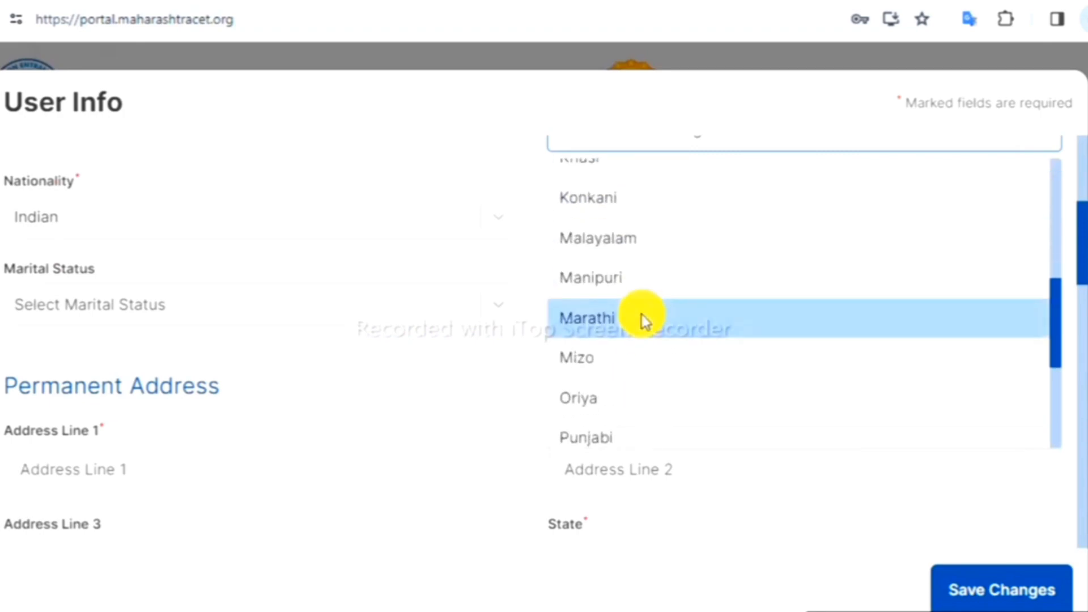
scroll(589, 255, "up", 3)
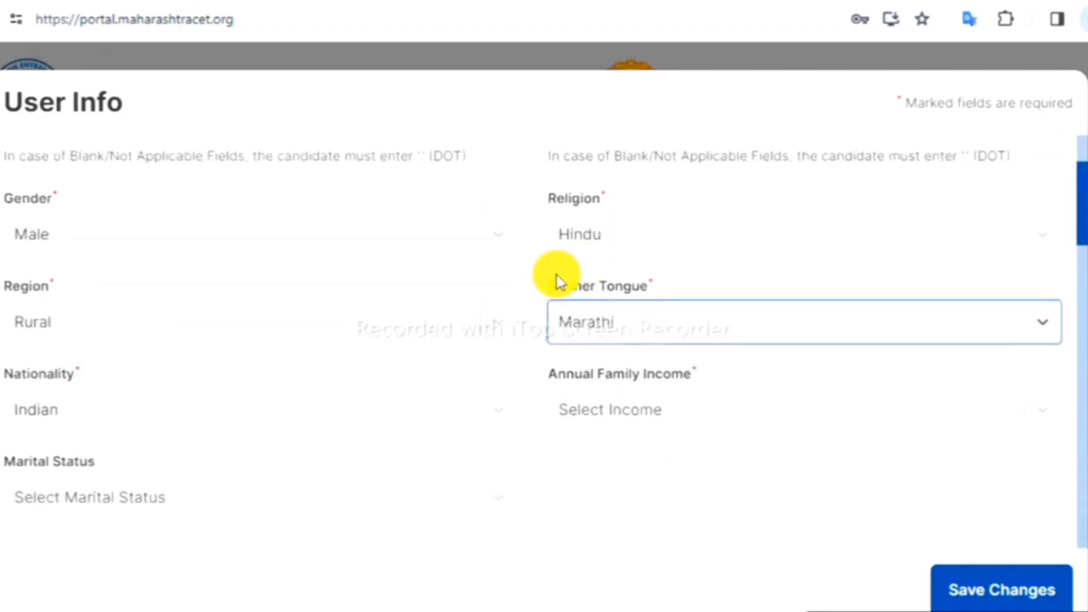
Choose 15,001 - 50,000 as the annual family income.
left_click_drag(13, 374, 61, 374)
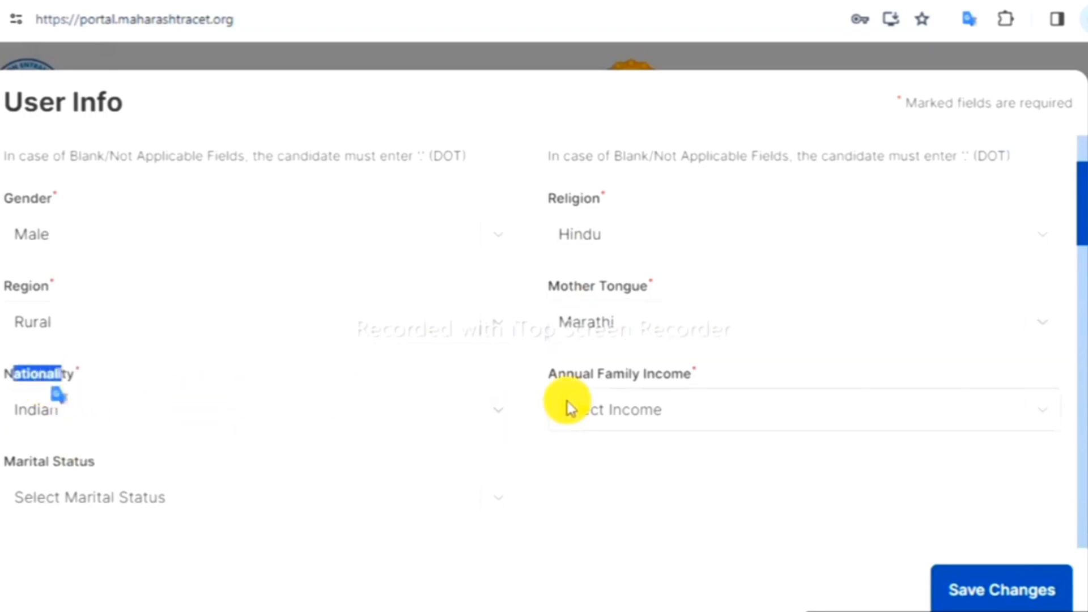
left_click_drag(558, 374, 678, 433)
left_click(713, 413)
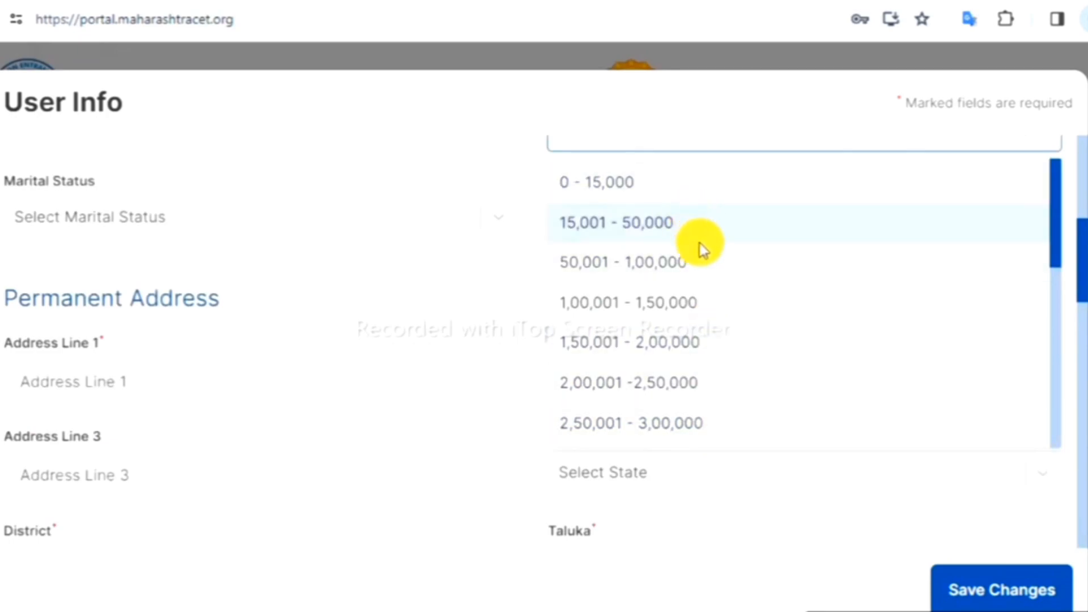
left_click(651, 244)
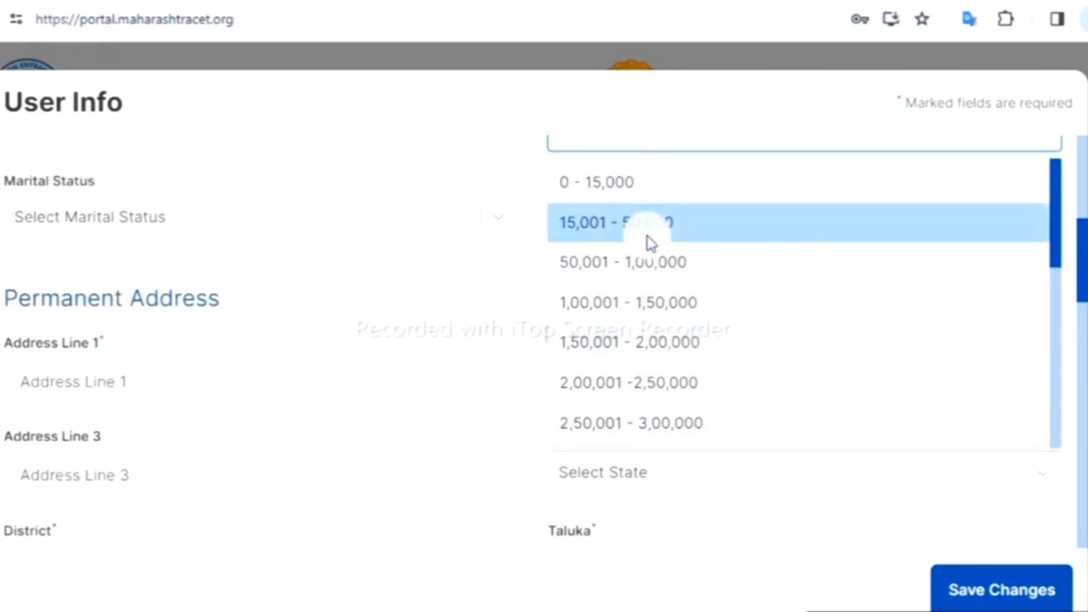
Set marital status to UnMarried.
scroll(624, 318, "up", 2)
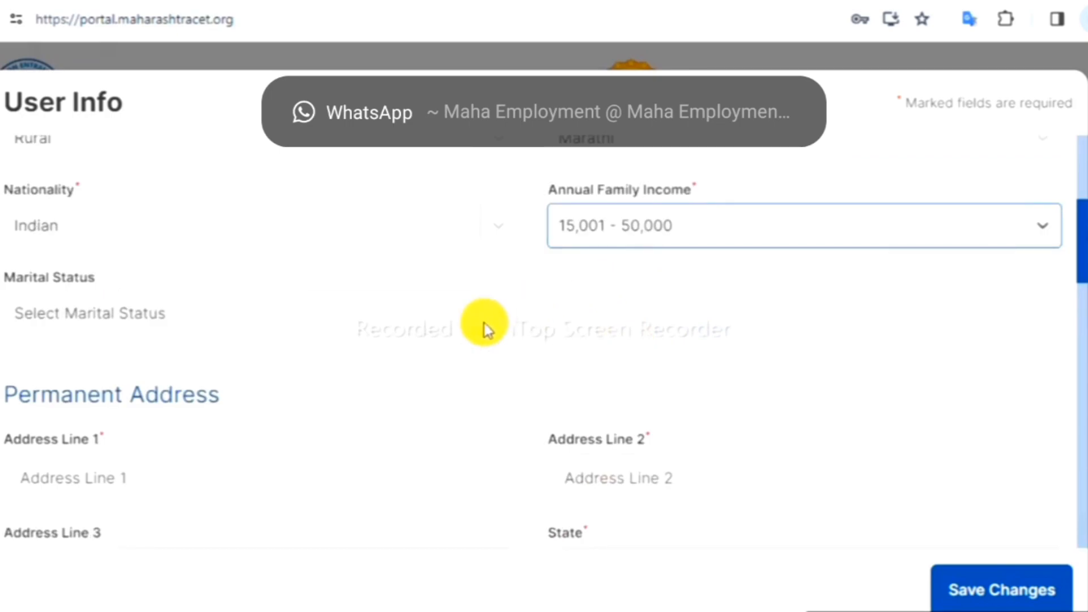
left_click_drag(2, 276, 63, 279)
left_click(110, 322)
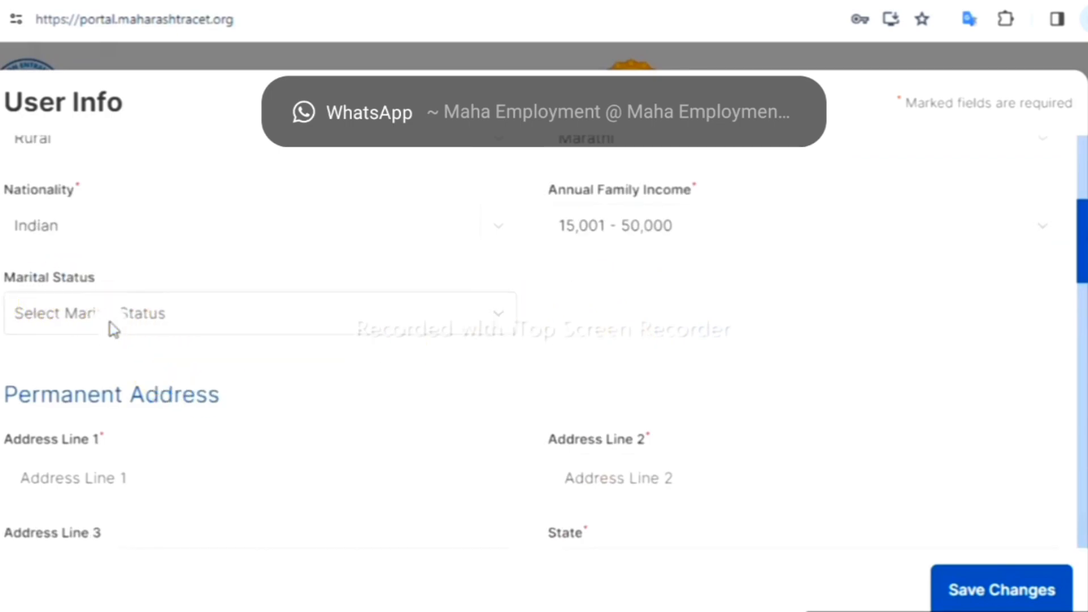
left_click(109, 322)
left_click(79, 409)
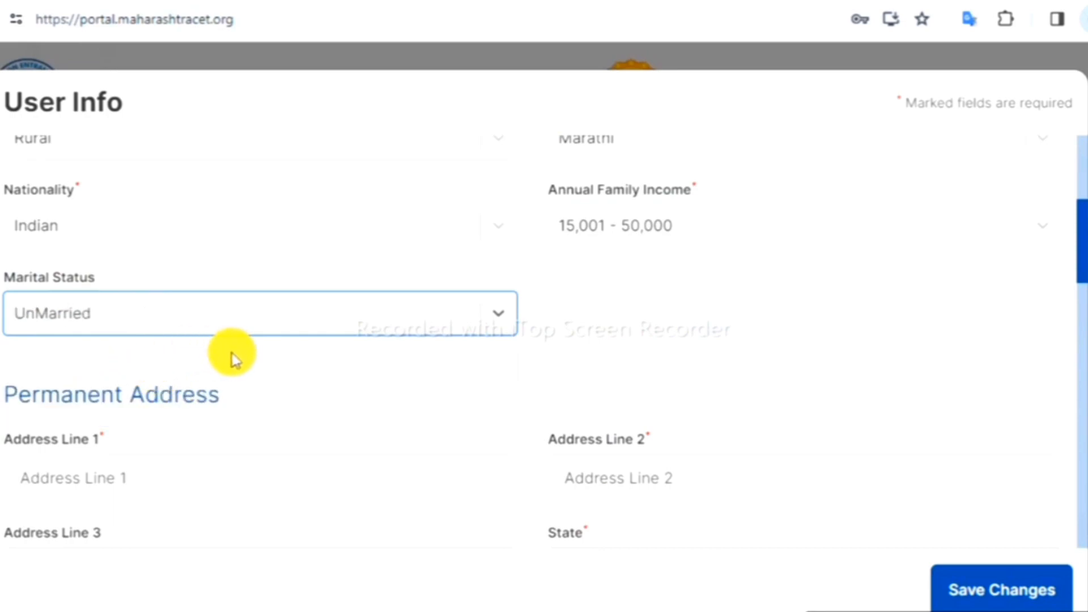
scroll(232, 359, "down", 3)
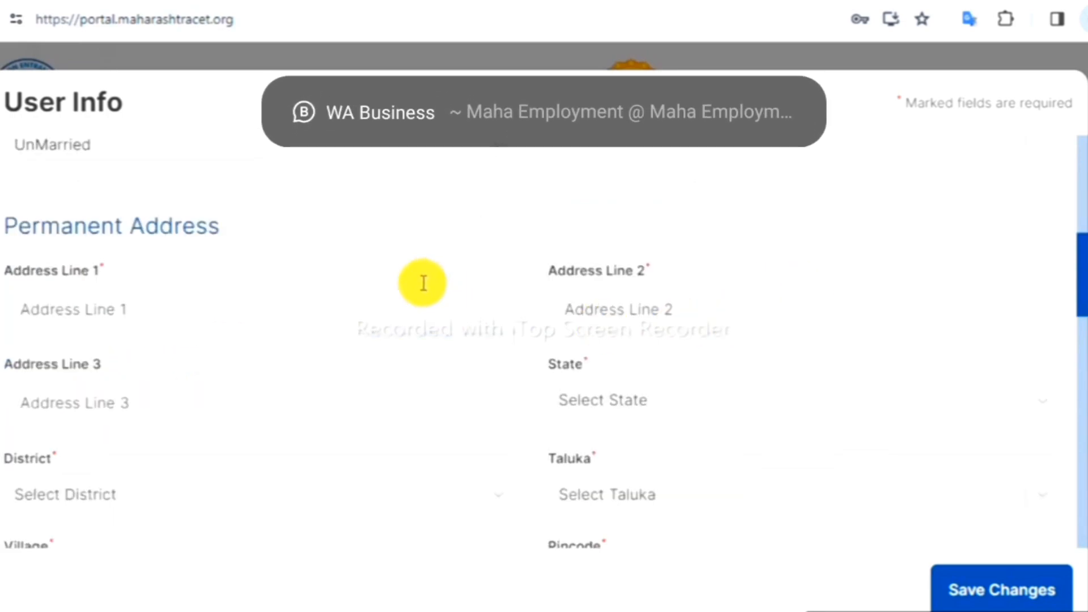
Click into the first and second permanent address lines.
left_click_drag(32, 275, 106, 272)
left_click(227, 303)
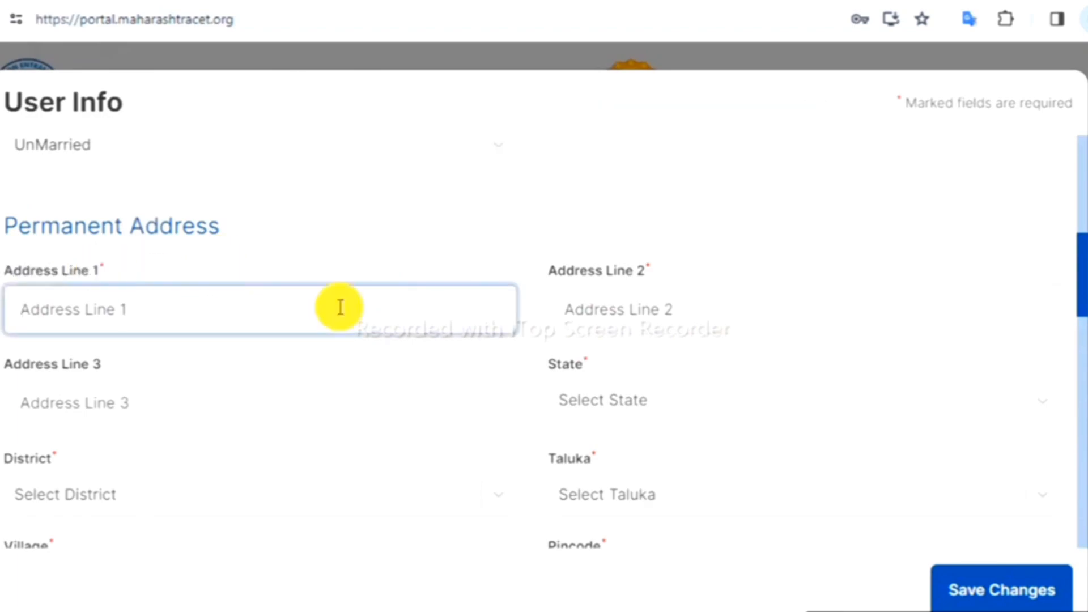
left_click(640, 284)
scroll(109, 307, "down", 2)
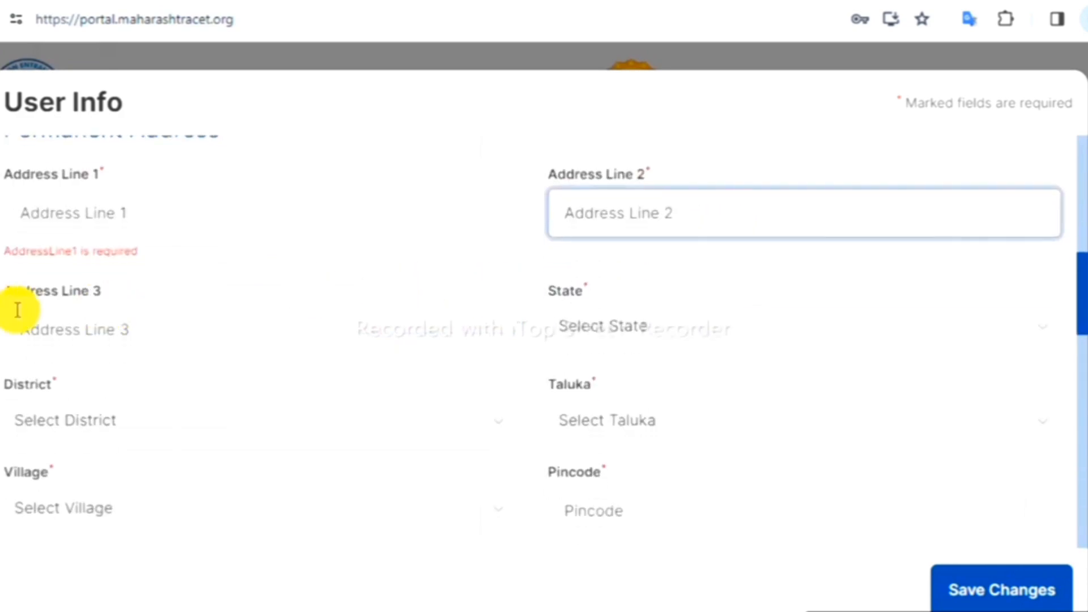
Select Maharashtra as the permanent address state.
left_click(603, 321)
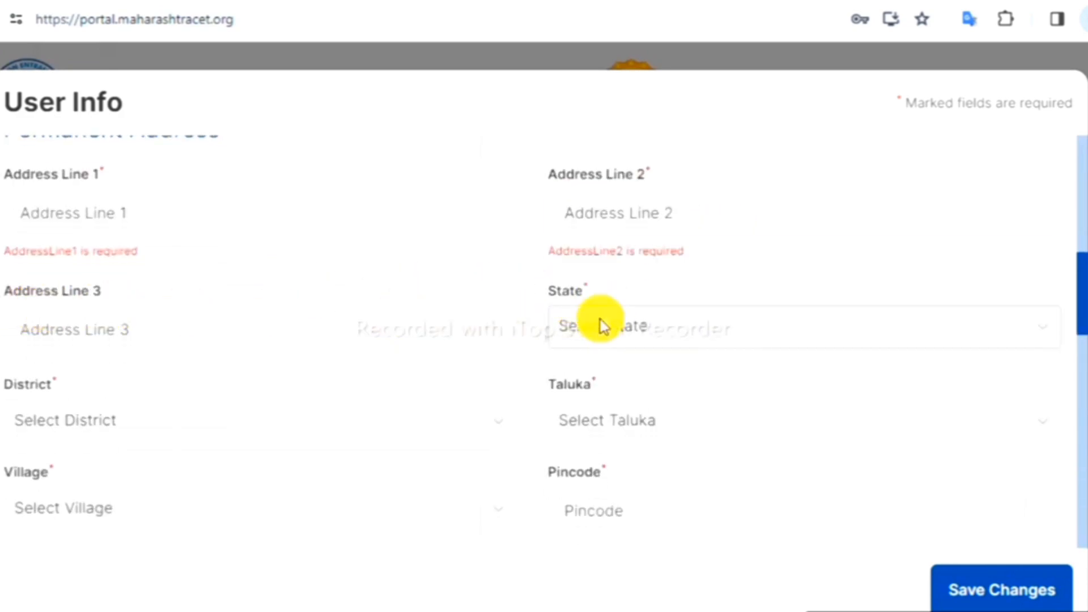
scroll(647, 295, "down", 5)
scroll(648, 297, "down", 5)
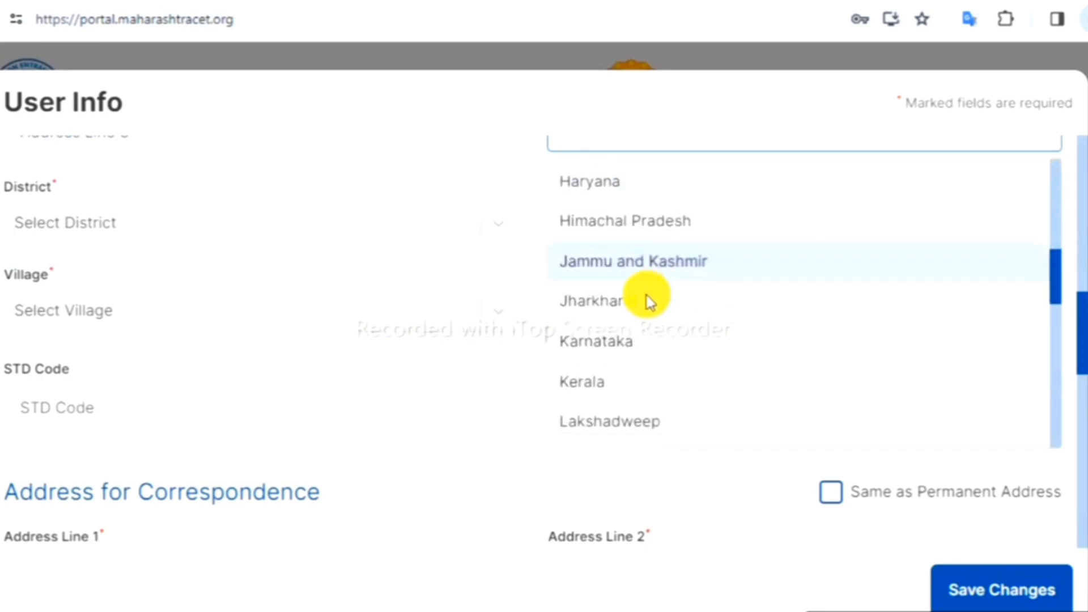
left_click(655, 310)
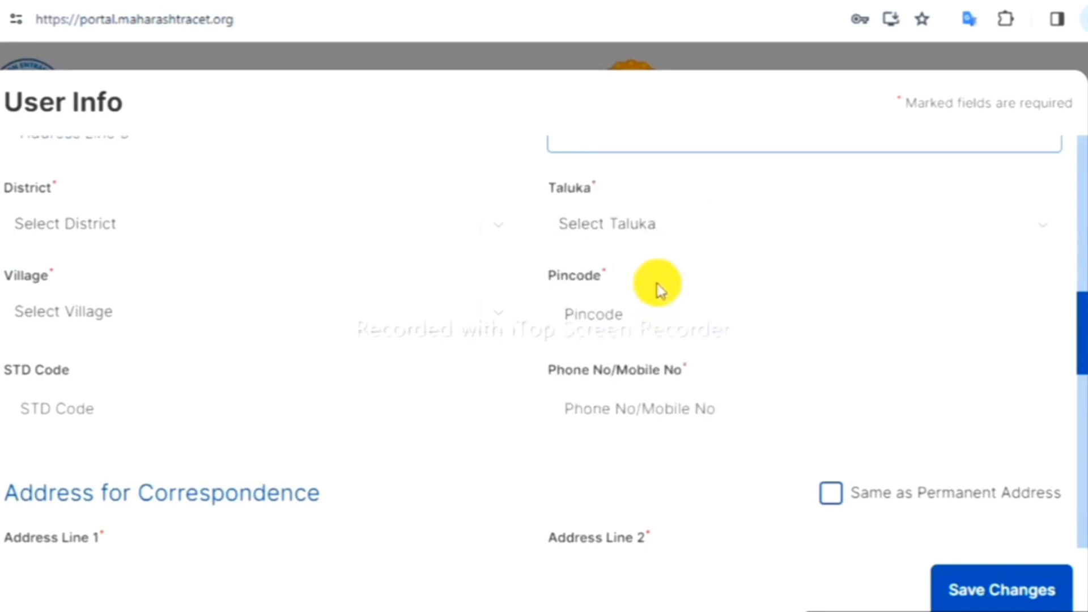
scroll(657, 285, "up", 2)
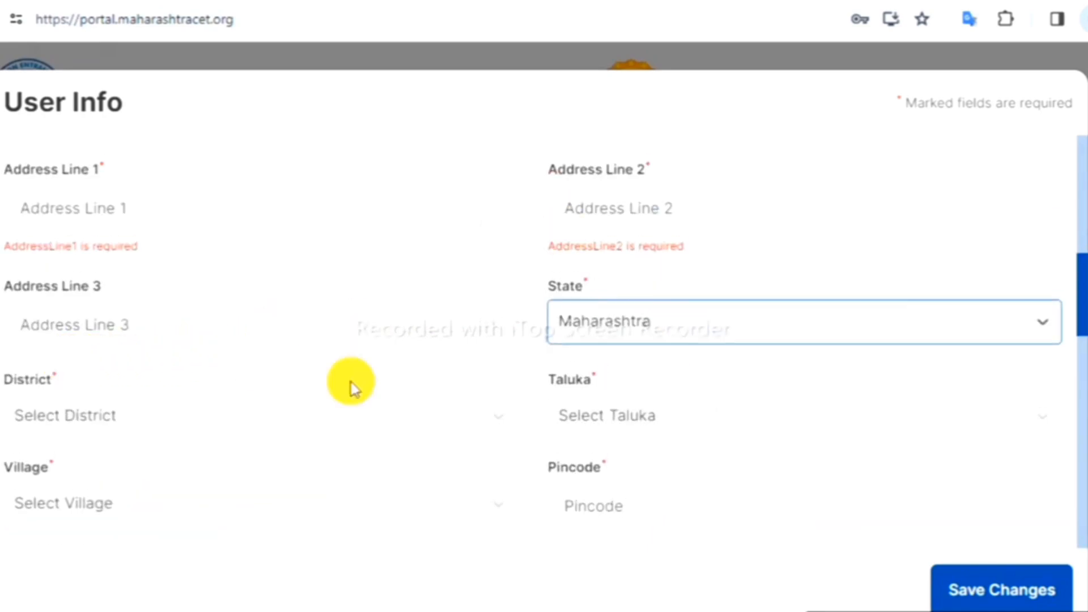
Check the District and Taluka lists, closing both without a selection.
left_click_drag(8, 388, 97, 417)
left_click(97, 417)
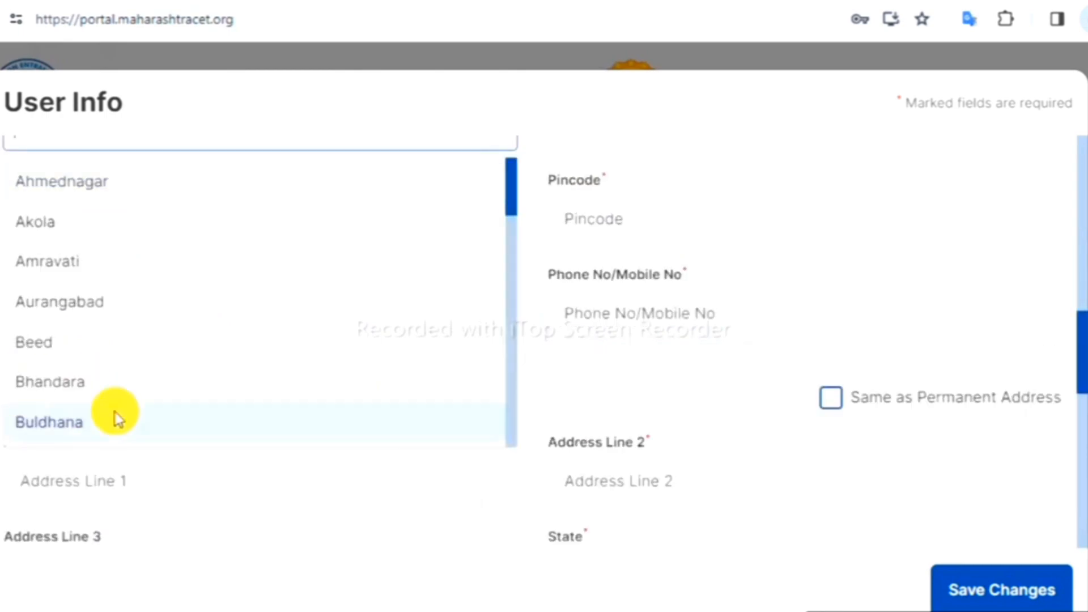
scroll(255, 340, "down", 3)
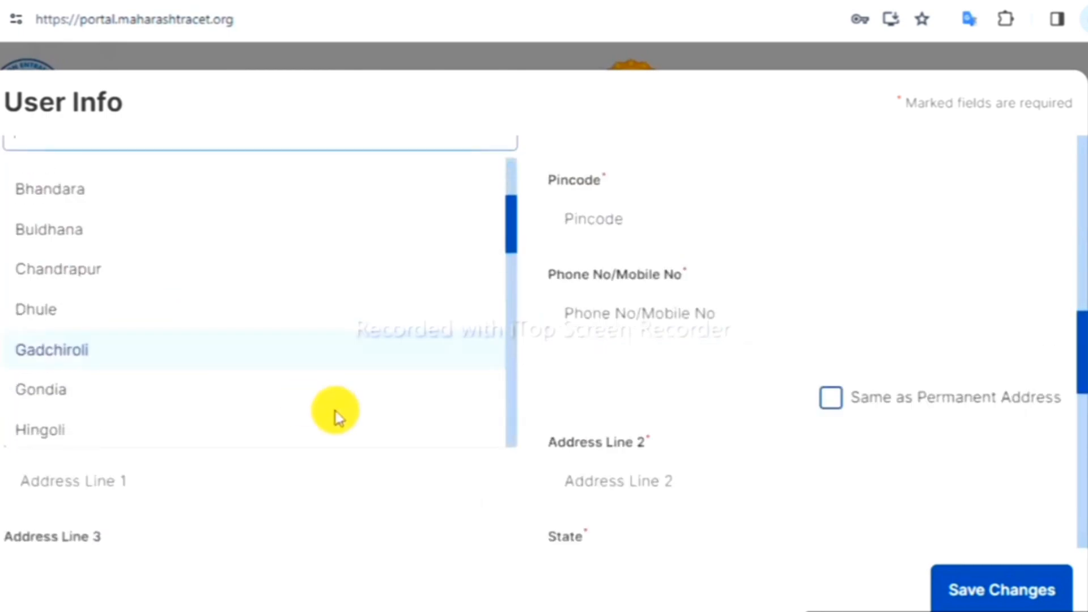
left_click(626, 393)
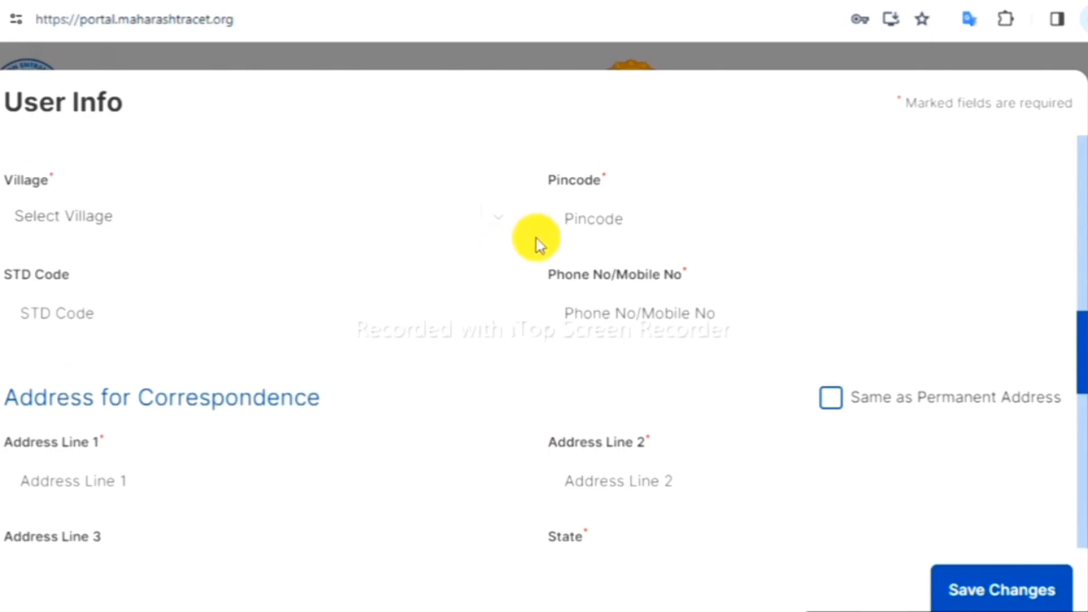
scroll(561, 245, "up", 2)
left_click(588, 231)
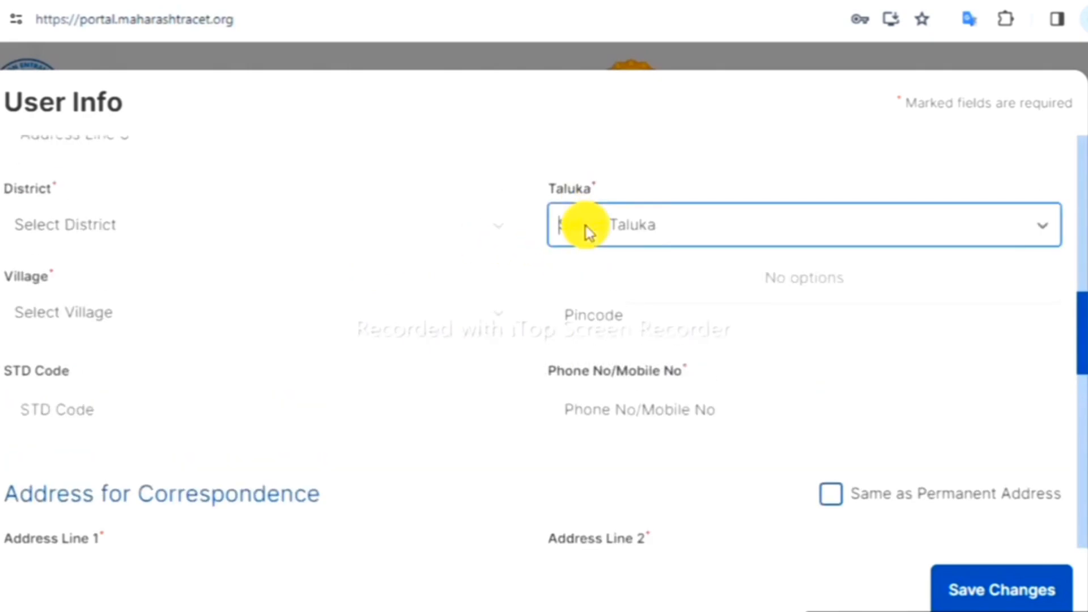
left_click(22, 280)
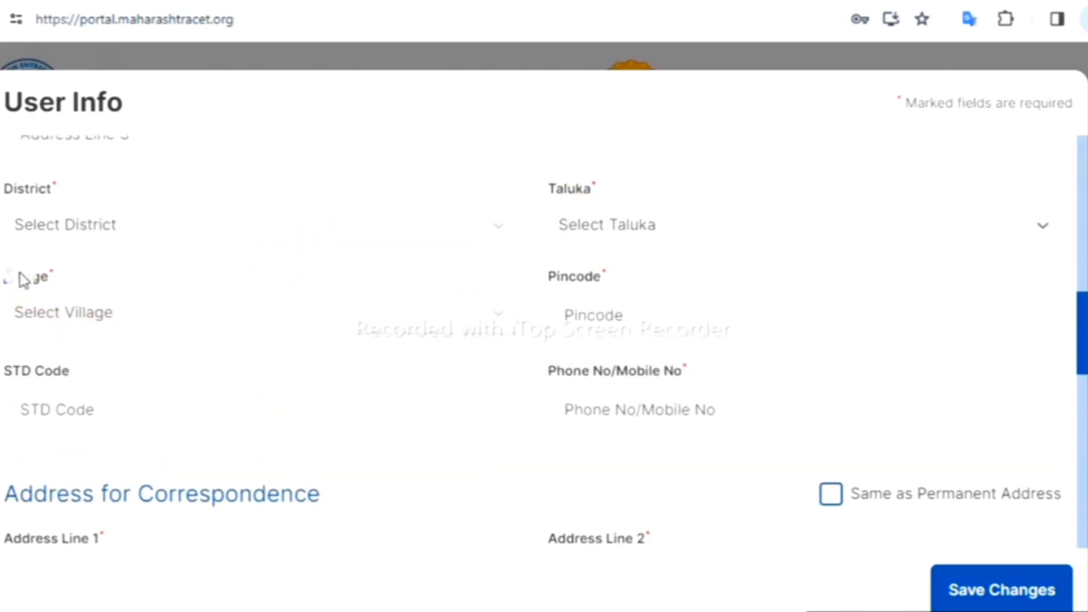
Leave the Pincode and Phone fields empty so the required warnings appear.
double_click(575, 276)
left_click(689, 309)
left_click_drag(554, 388, 704, 411)
left_click(737, 408)
left_click(747, 403)
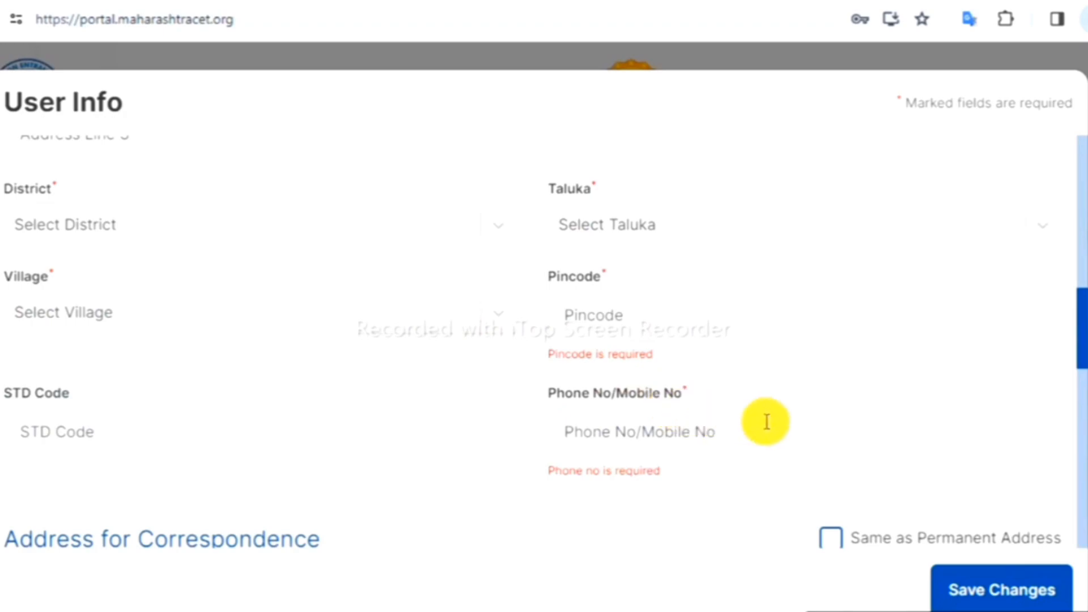
scroll(818, 431, "down", 3)
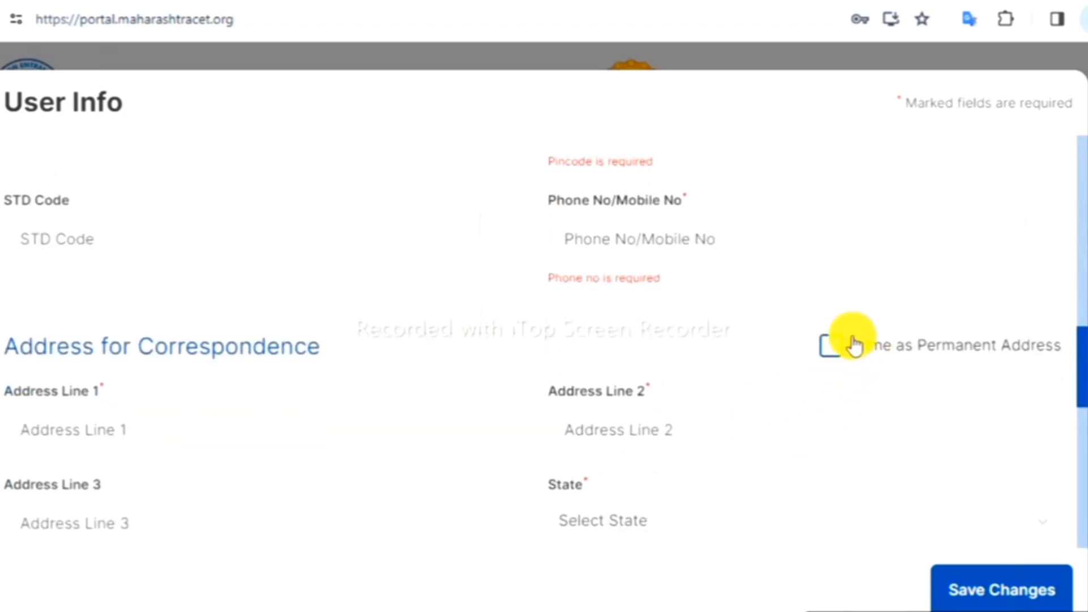
Tick 'Same as Permanent Address' for the correspondence address.
left_click(840, 345)
scroll(613, 304, "down", 3)
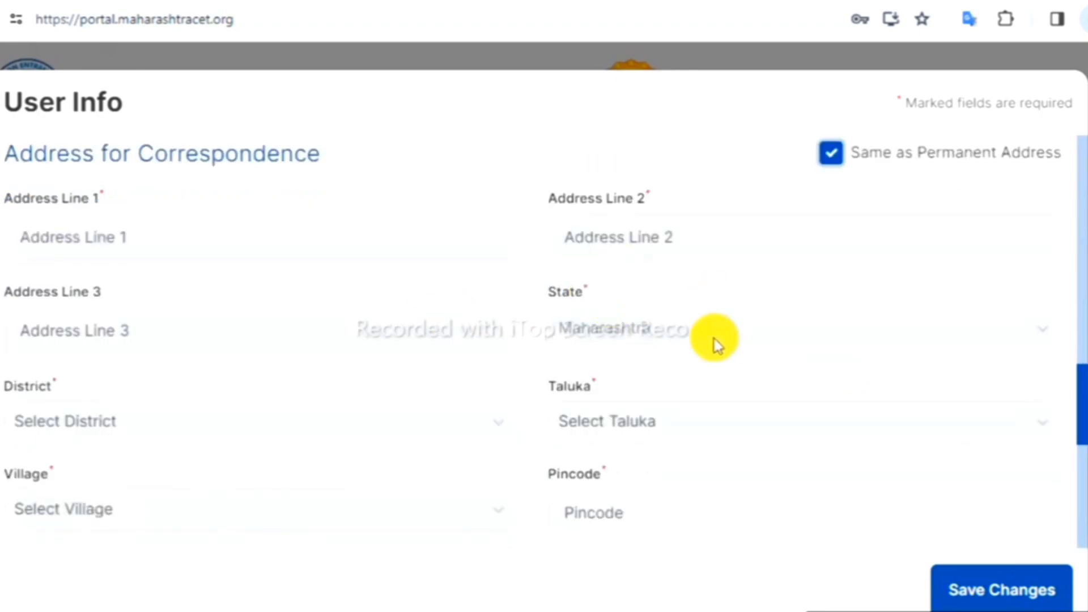
scroll(616, 358, "down", 2)
scroll(617, 358, "down", 1)
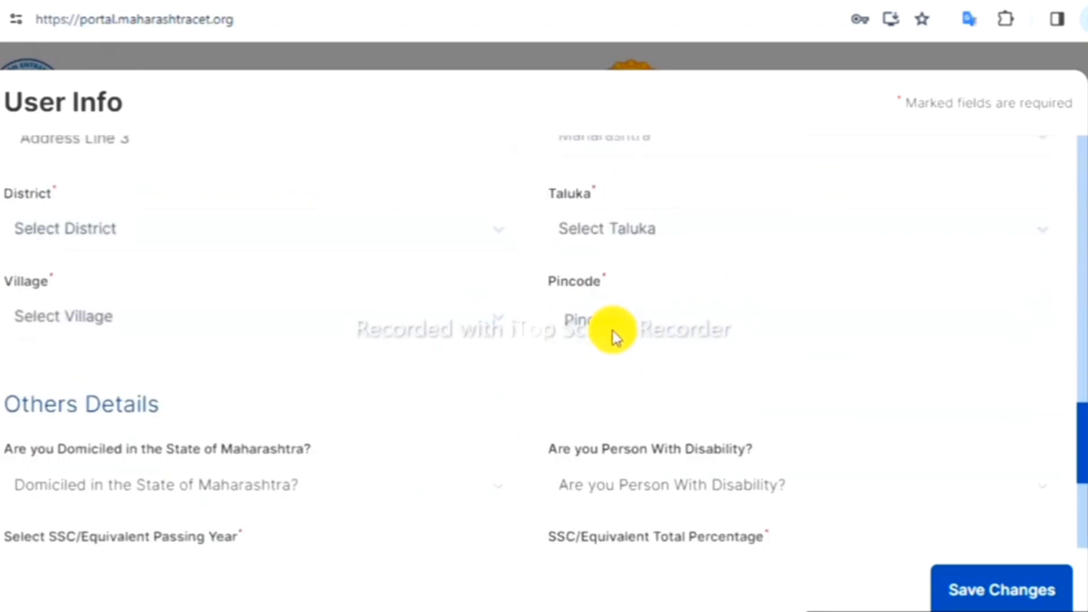
scroll(688, 327, "down", 4)
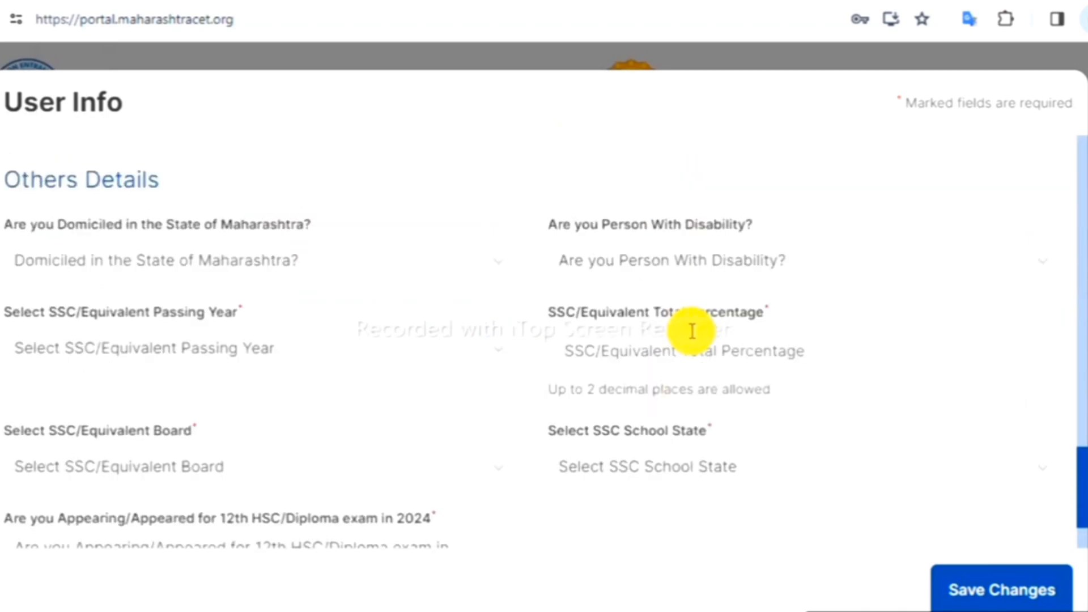
scroll(693, 334, "up", 1)
scroll(692, 335, "down", 1)
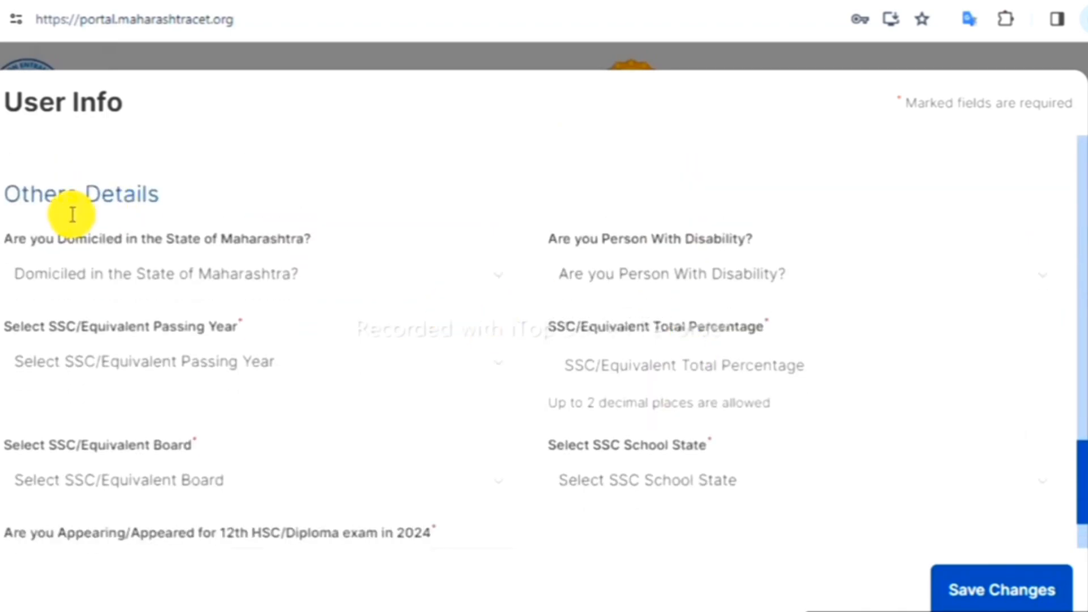
Answer Yes to domiciled in Maharashtra and No for minority details.
left_click(76, 278)
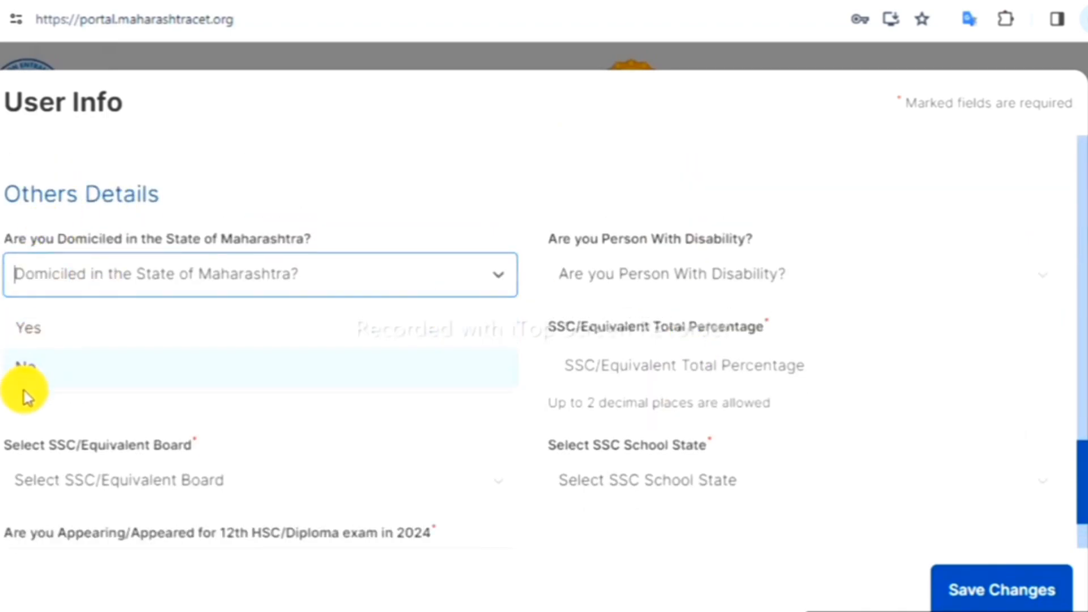
left_click(37, 336)
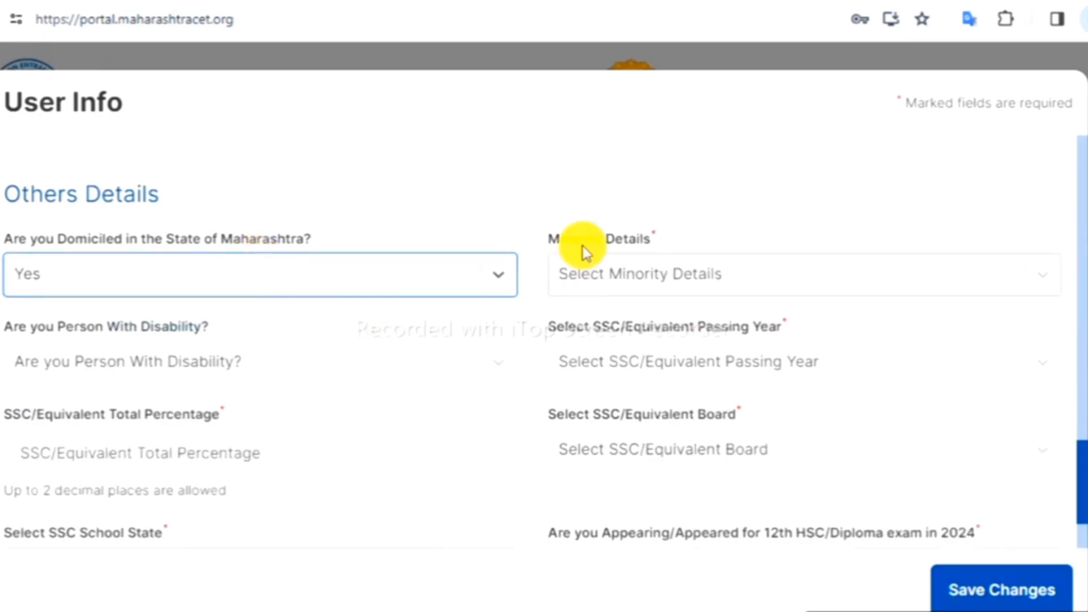
left_click_drag(544, 237, 632, 256)
left_click(620, 284)
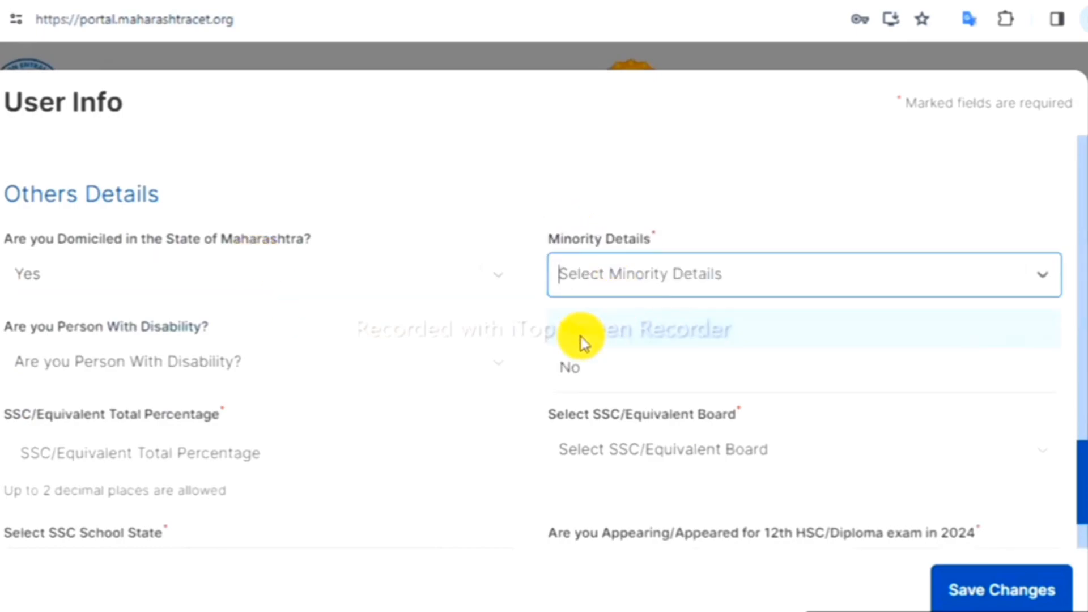
left_click(583, 380)
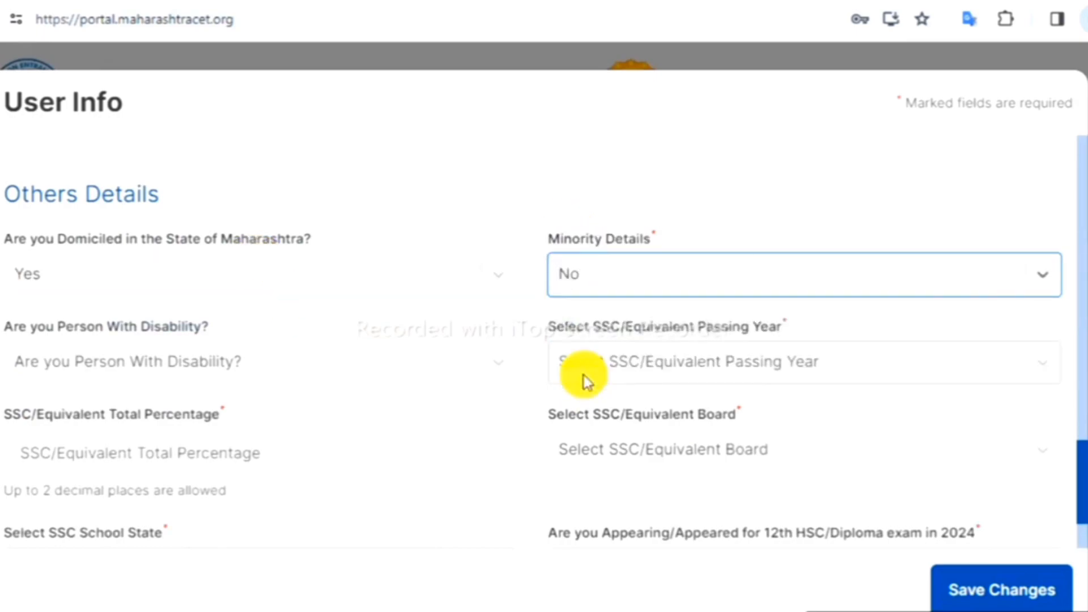
left_click(16, 322)
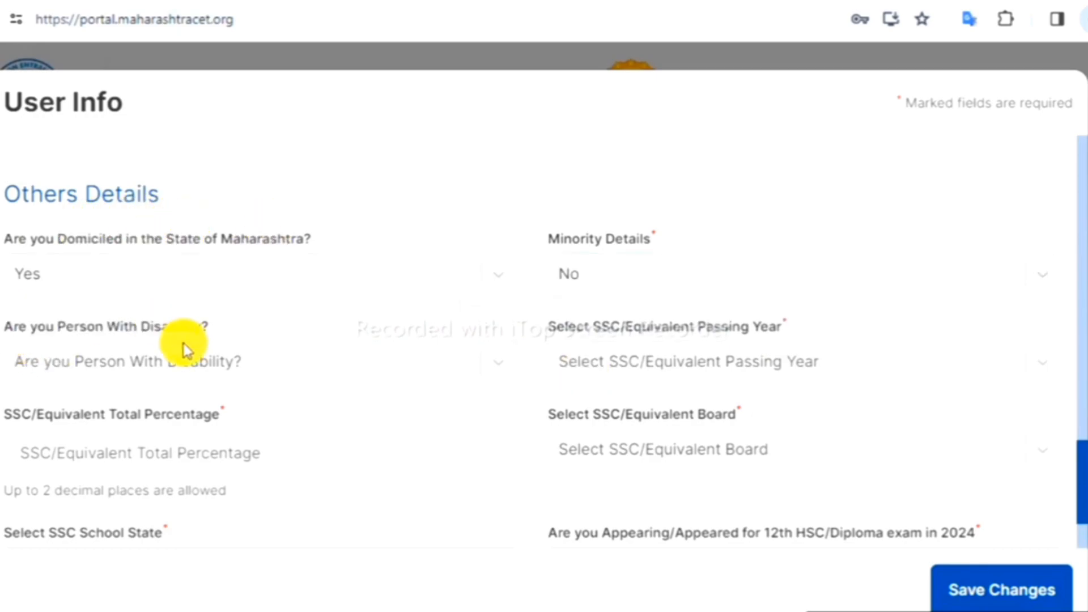
Set Person With Disability to No after briefly choosing Yes.
left_click(202, 368)
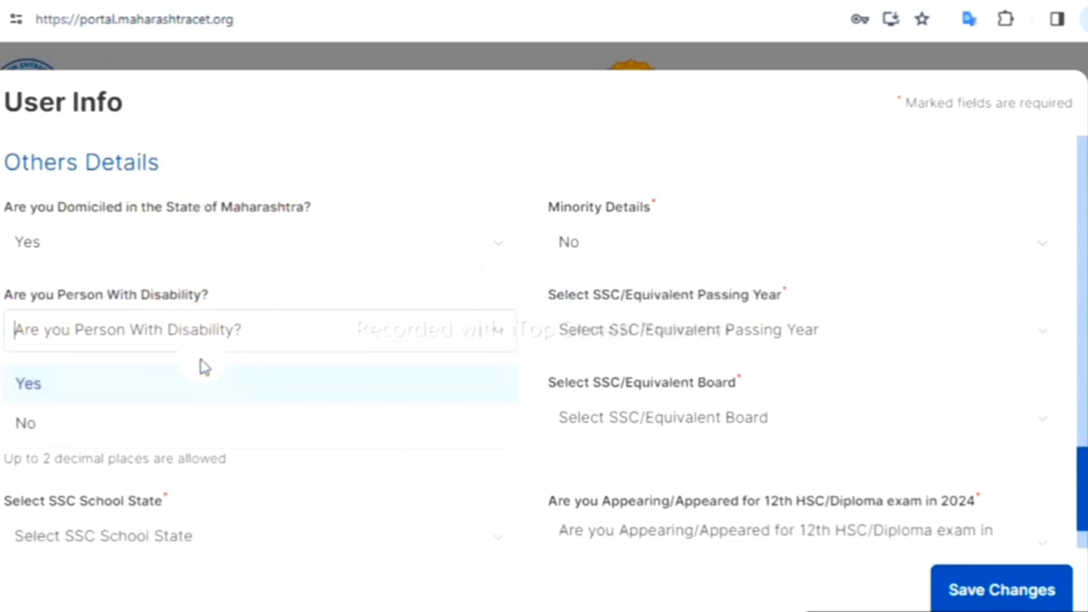
left_click(64, 389)
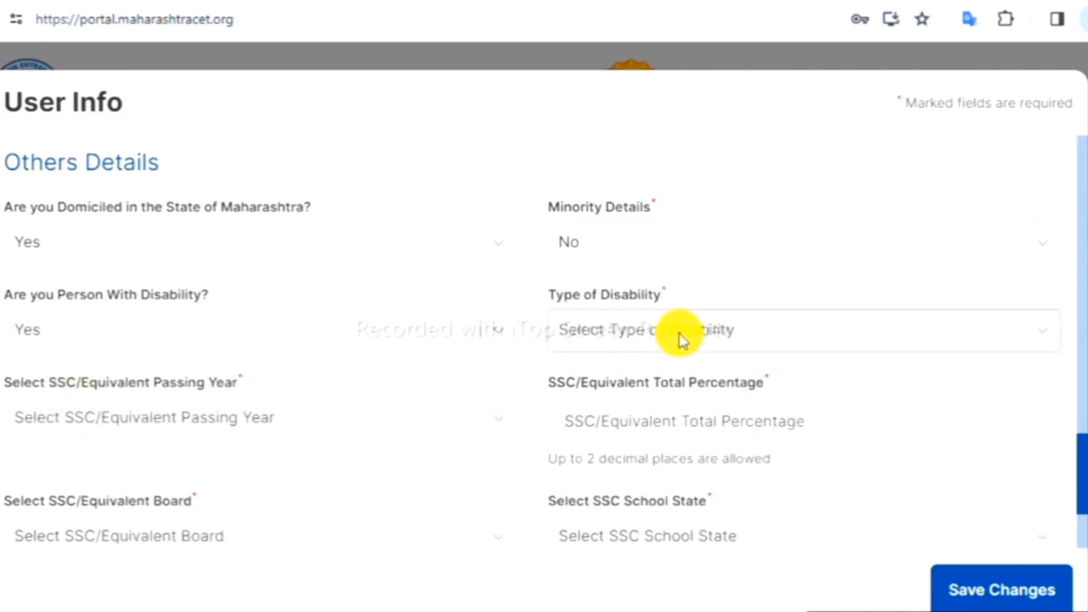
left_click(680, 328)
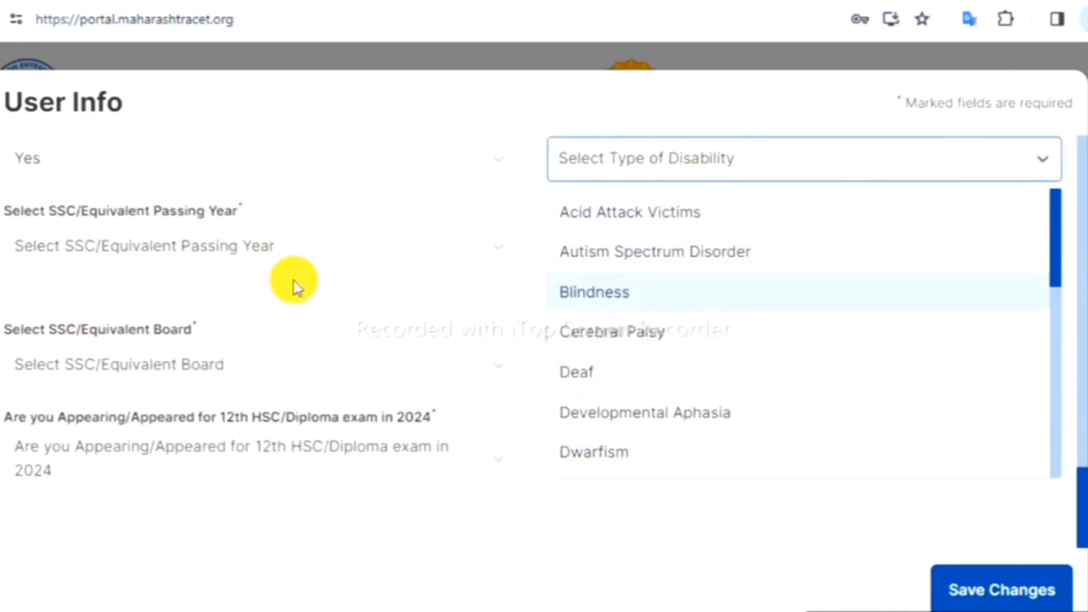
left_click(102, 161)
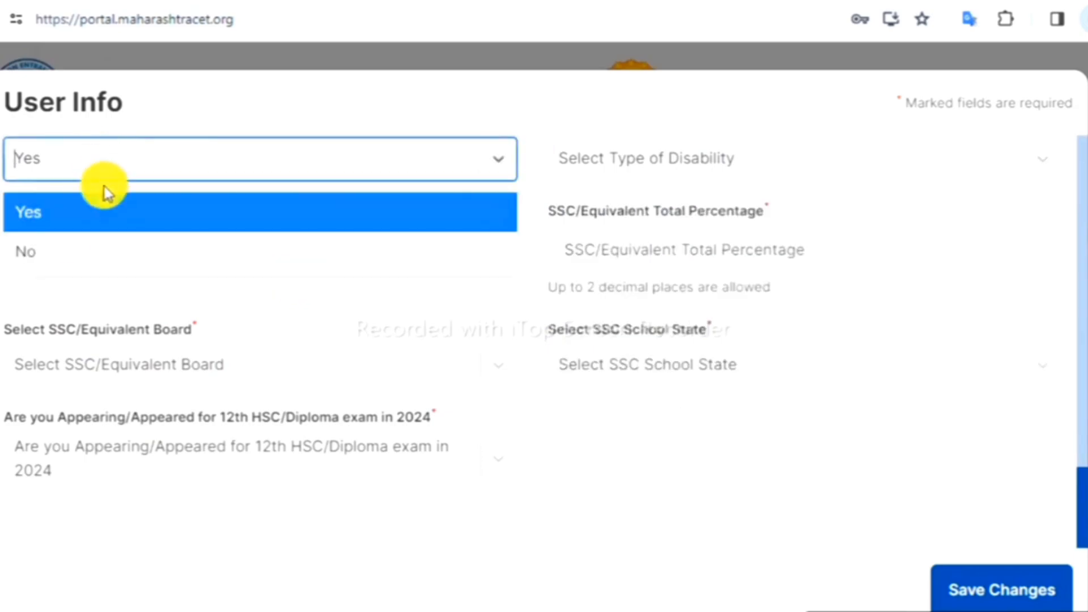
left_click(55, 252)
scroll(253, 248, "up", 2)
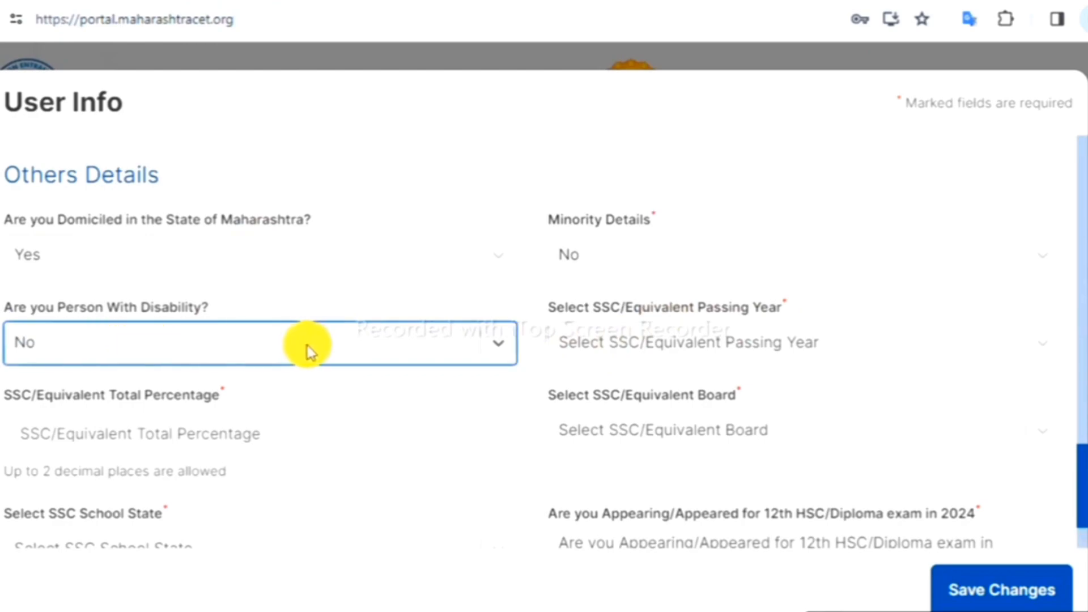
left_click_drag(564, 309, 697, 315)
left_click(687, 348)
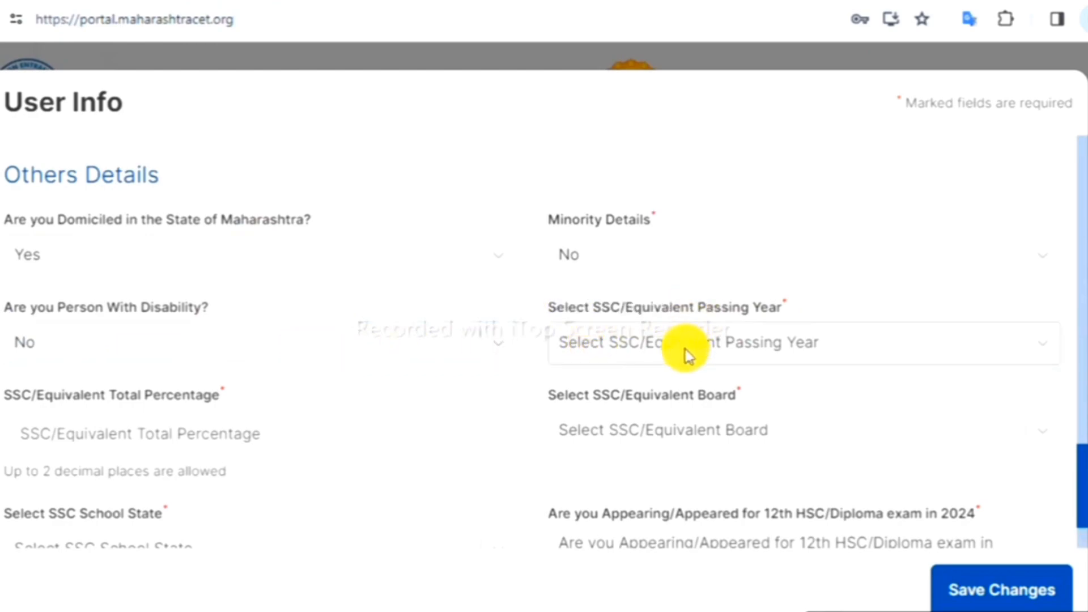
Set SSC passing year to 2014 and total percentage to 88.70.
scroll(685, 355, "down", 2)
scroll(685, 357, "down", 2)
left_click(626, 433)
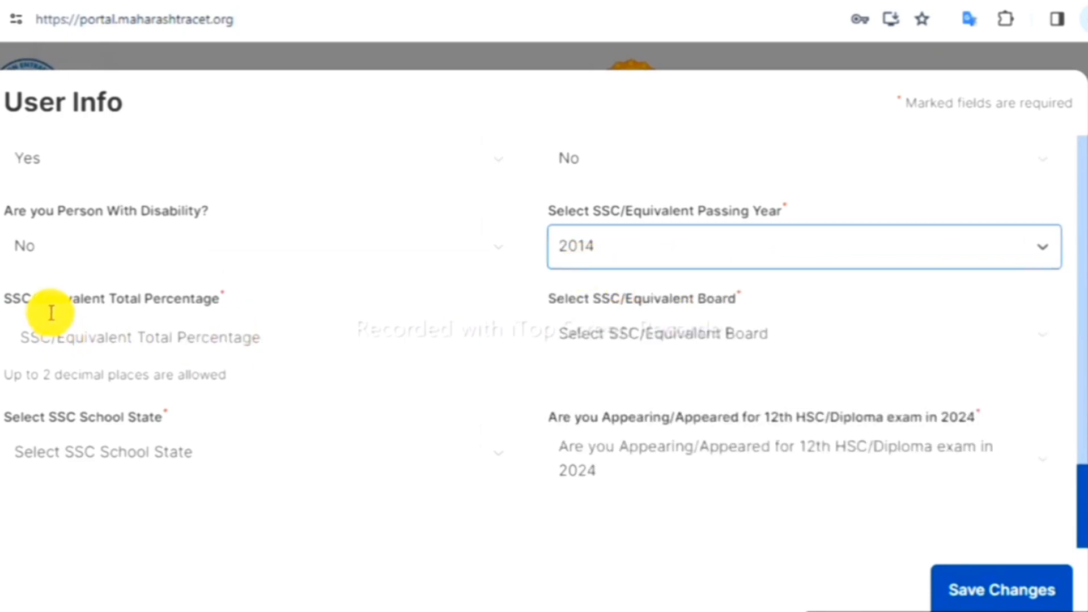
left_click_drag(14, 295, 165, 311)
left_click(236, 335)
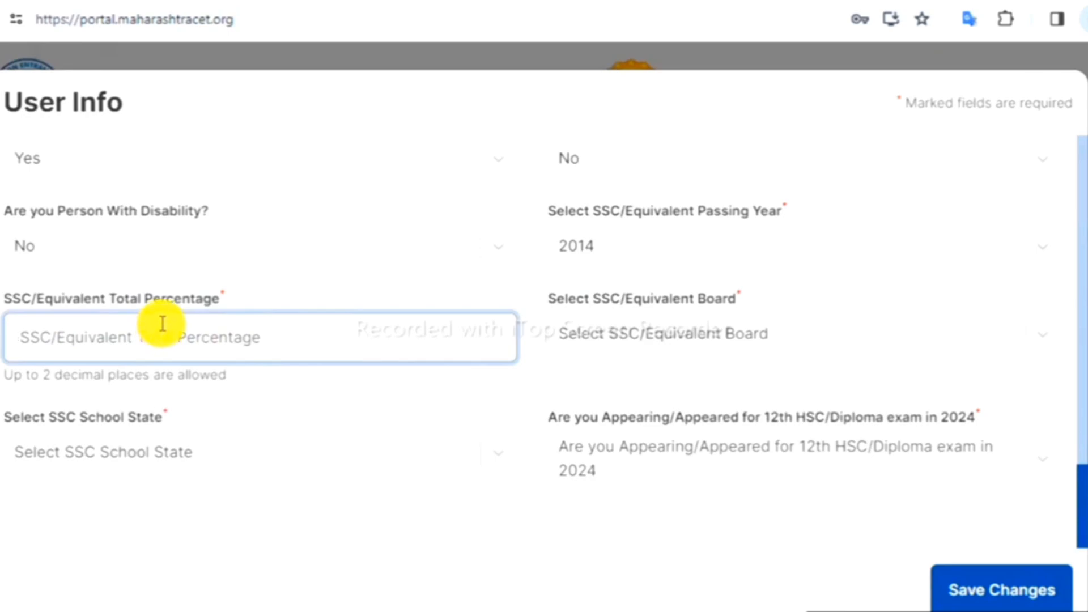
type("88")
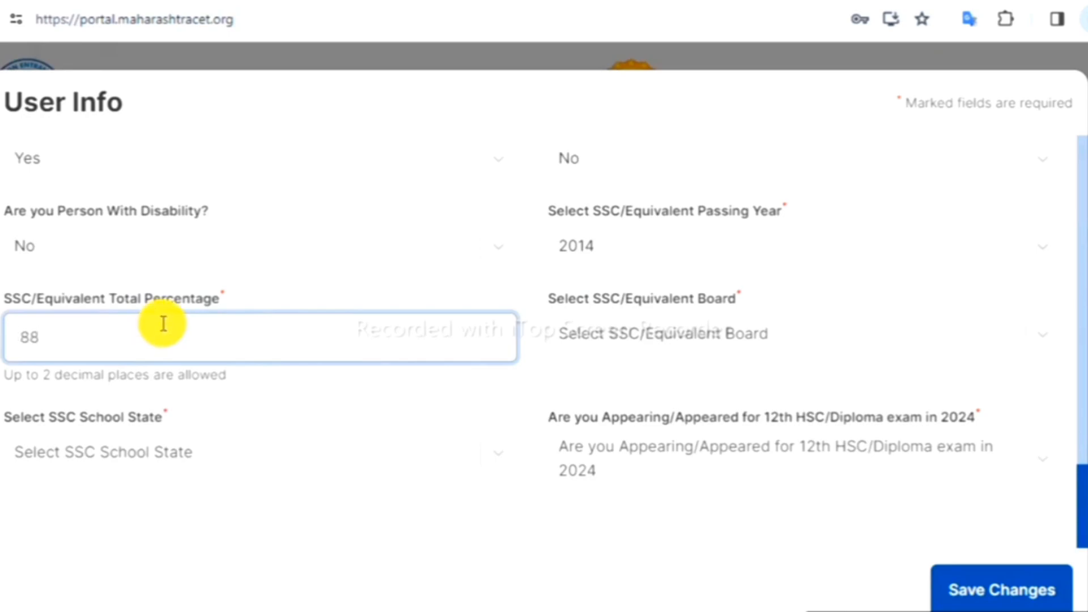
type(".70")
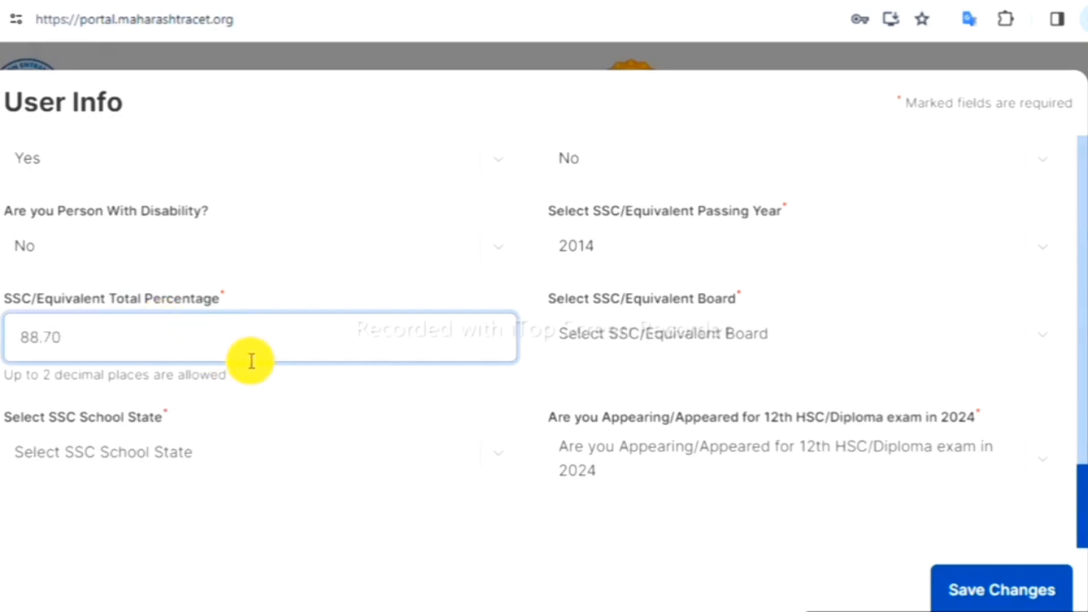
left_click(586, 381)
Choose Maharashtra State Board as the SSC board.
left_click_drag(561, 305, 708, 319)
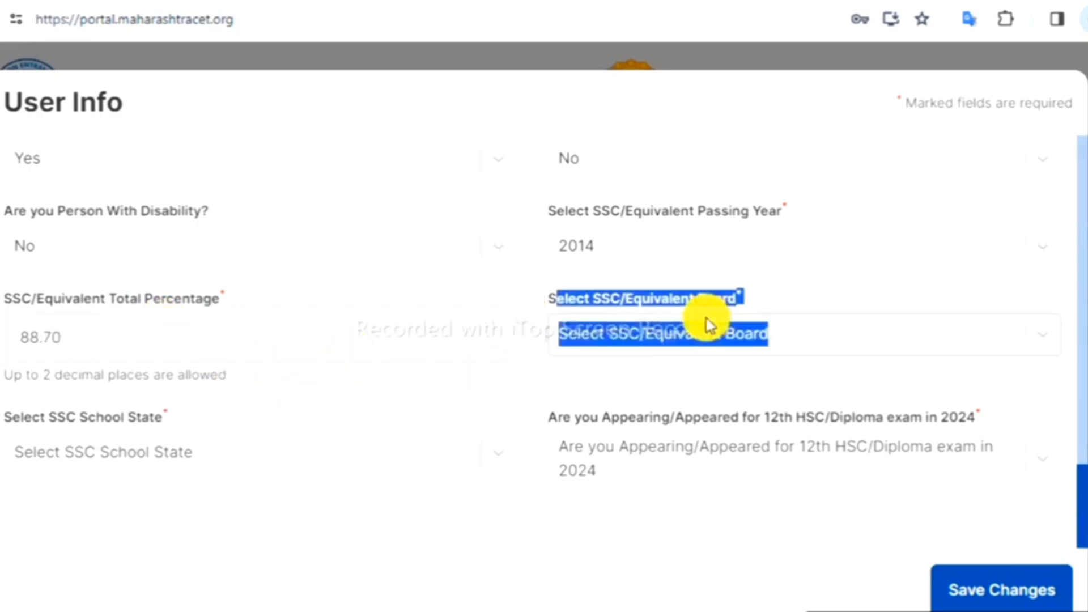
left_click(716, 333)
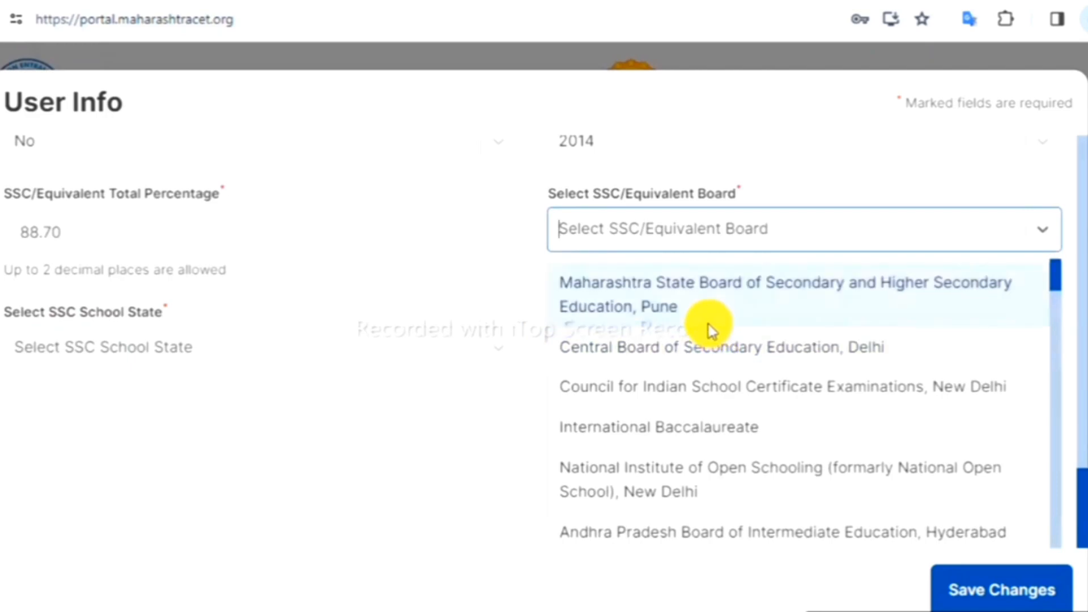
scroll(694, 374, "down", 2)
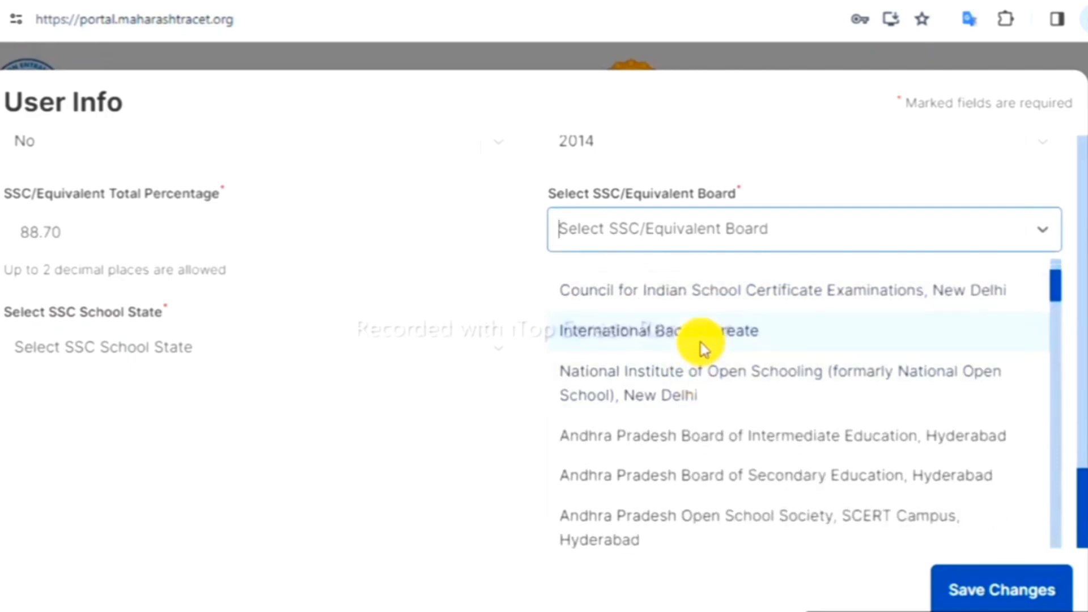
scroll(703, 347, "down", 7)
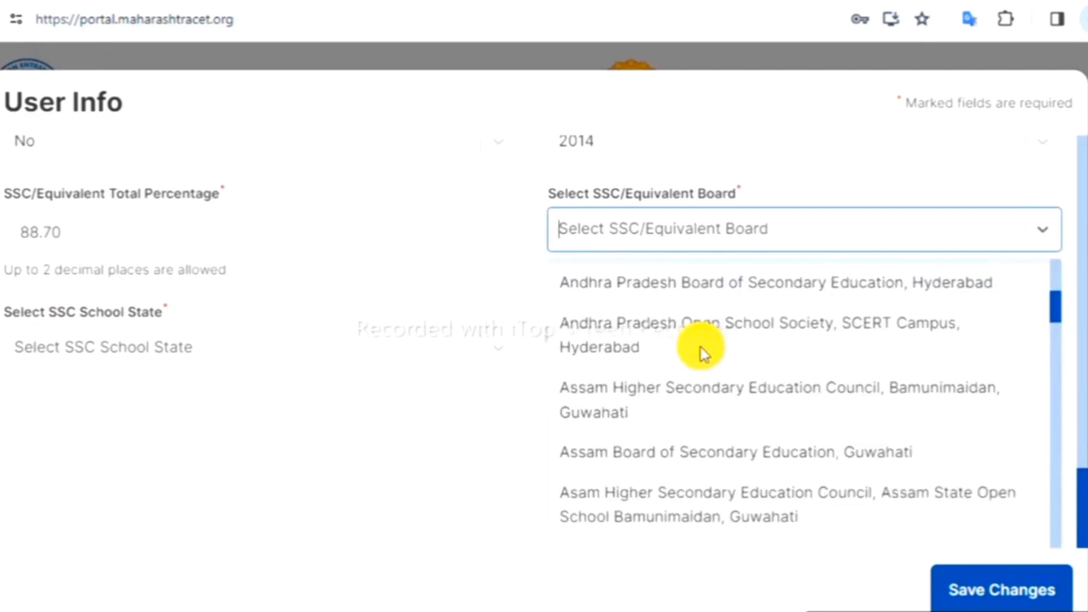
scroll(703, 352, "up", 10)
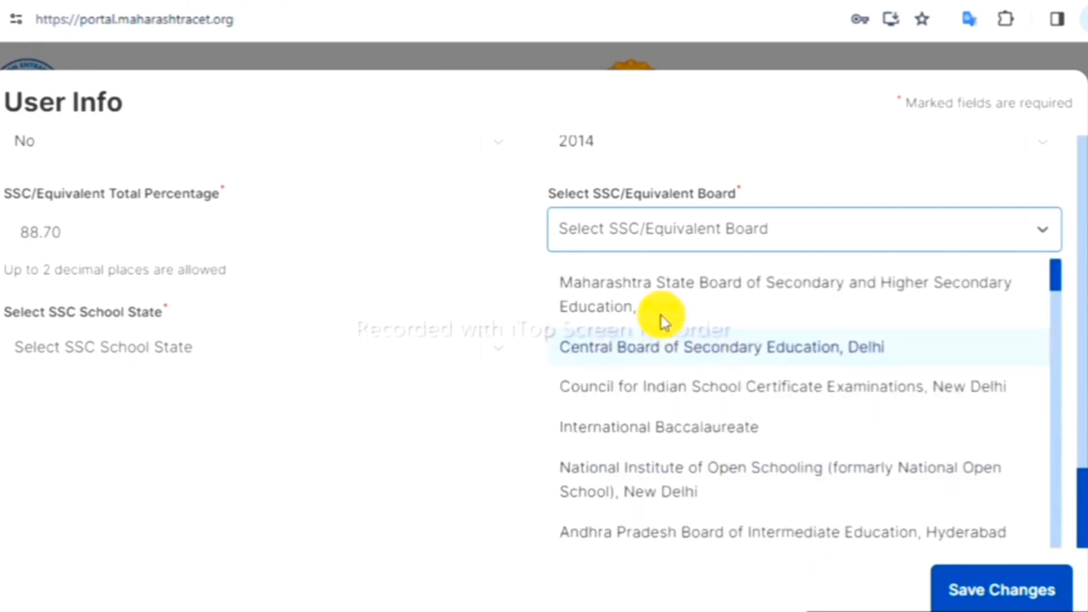
left_click(652, 307)
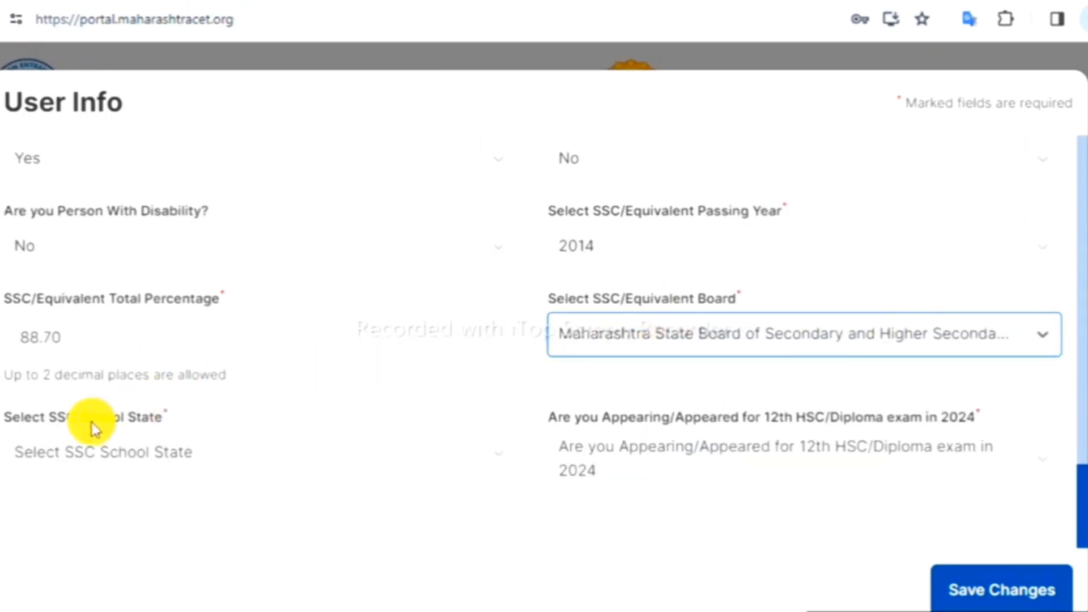
Select Maharashtra as the SSC school state.
left_click_drag(22, 433, 190, 433)
left_click(193, 451)
scroll(207, 391, "down", 5)
scroll(170, 459, "down", 5)
left_click(182, 332)
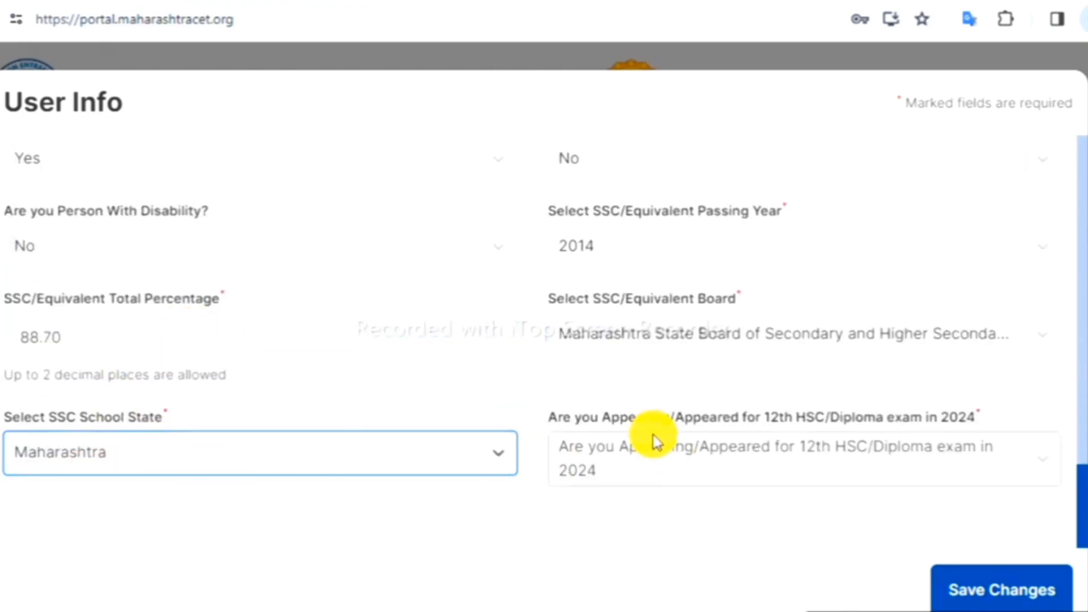
Answer Yes to appearing for HSC in 2024.
left_click_drag(544, 419, 726, 442)
left_click(726, 444)
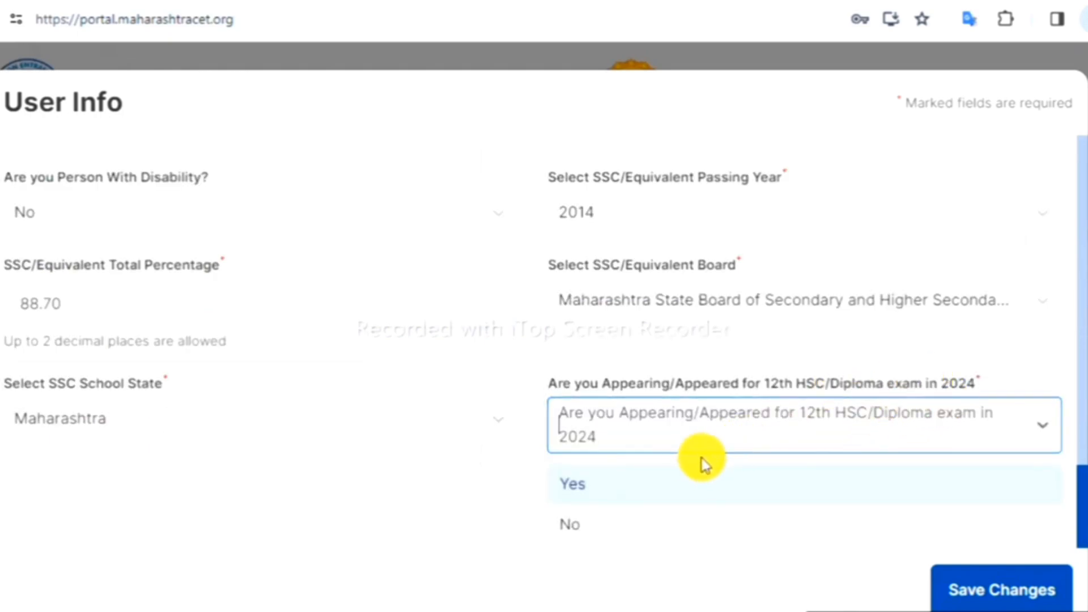
left_click(587, 491)
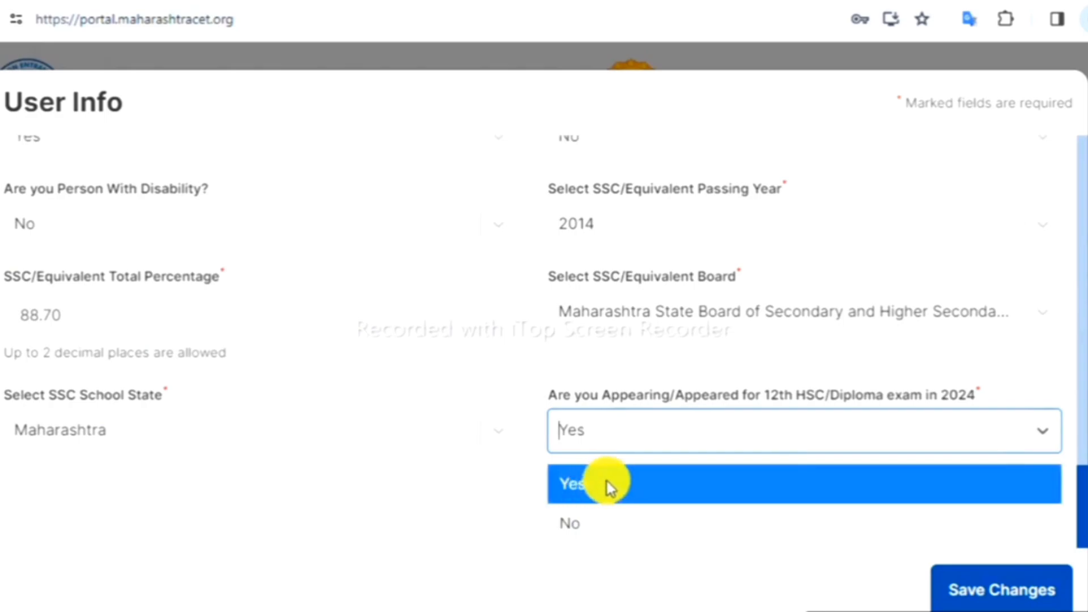
left_click(524, 489)
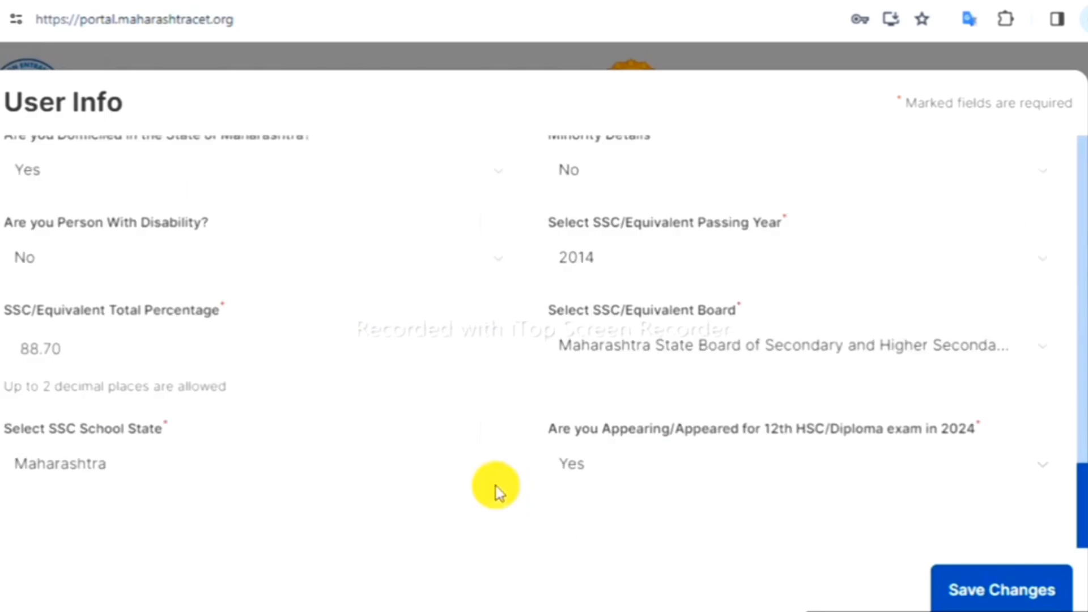
Change the 2024 HSC appearing answer to No.
left_click(615, 475)
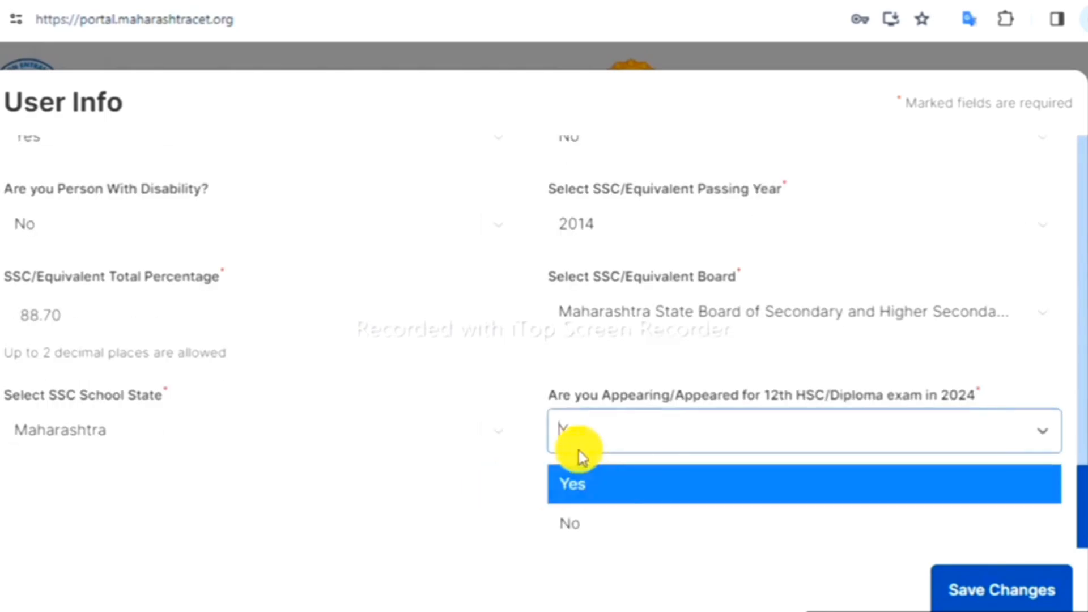
left_click(588, 528)
scroll(663, 465, "down", 2)
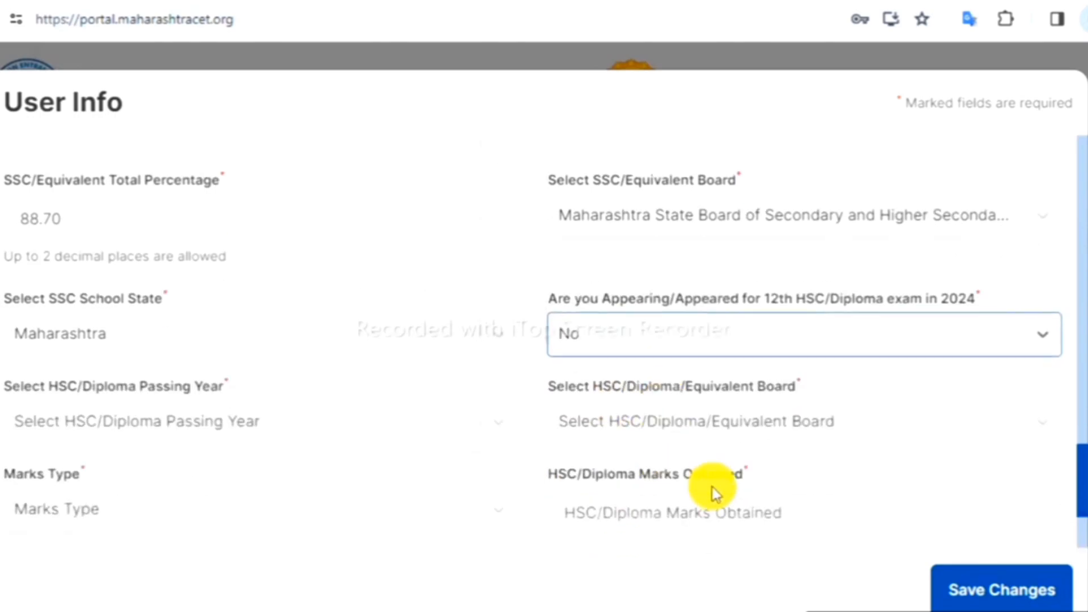
scroll(821, 307, "down", 2)
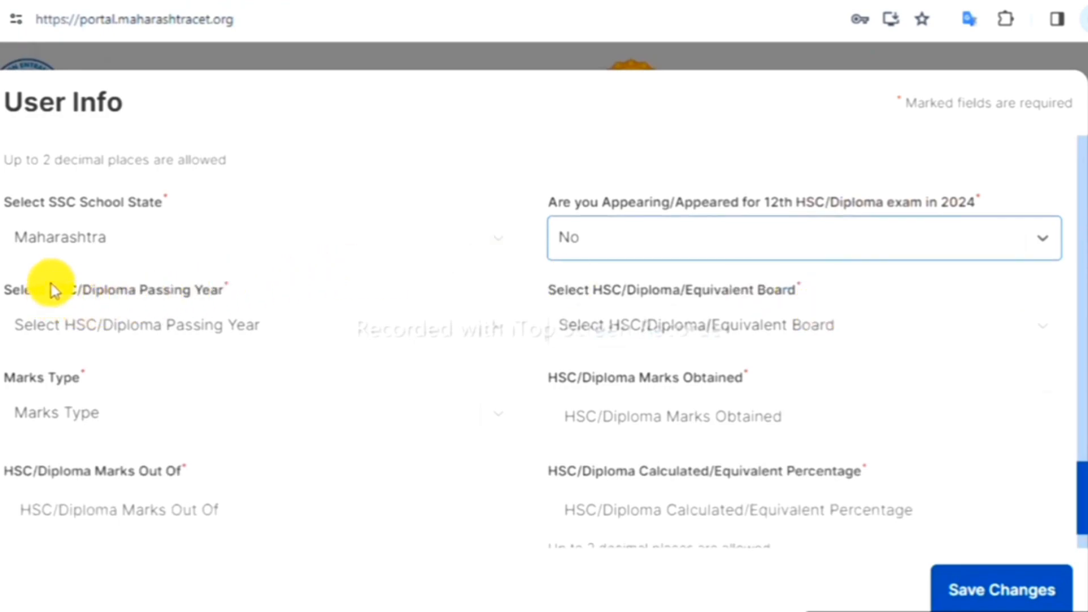
Set HSC passing year to 2016 and board to Maharashtra State Board.
left_click_drag(26, 297, 159, 310)
left_click(193, 328)
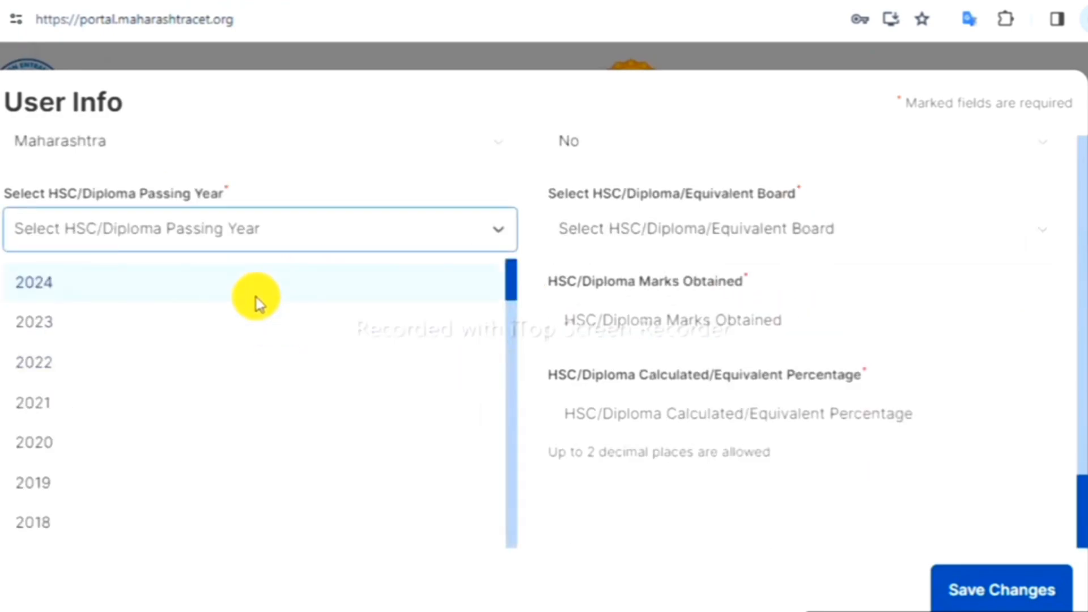
scroll(174, 442, "down", 3)
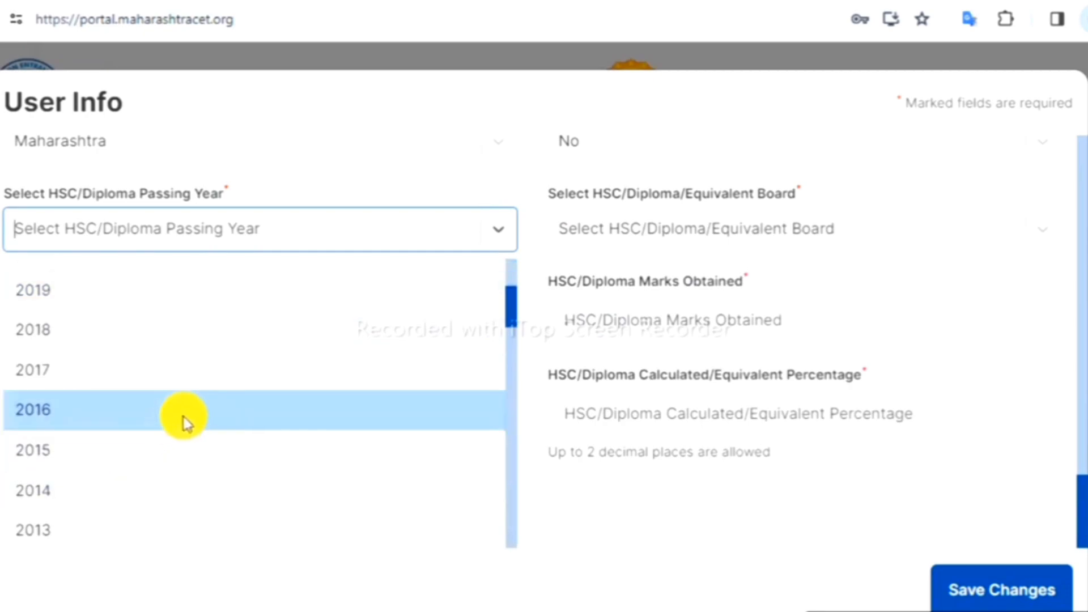
left_click(182, 417)
left_click_drag(550, 218, 711, 205)
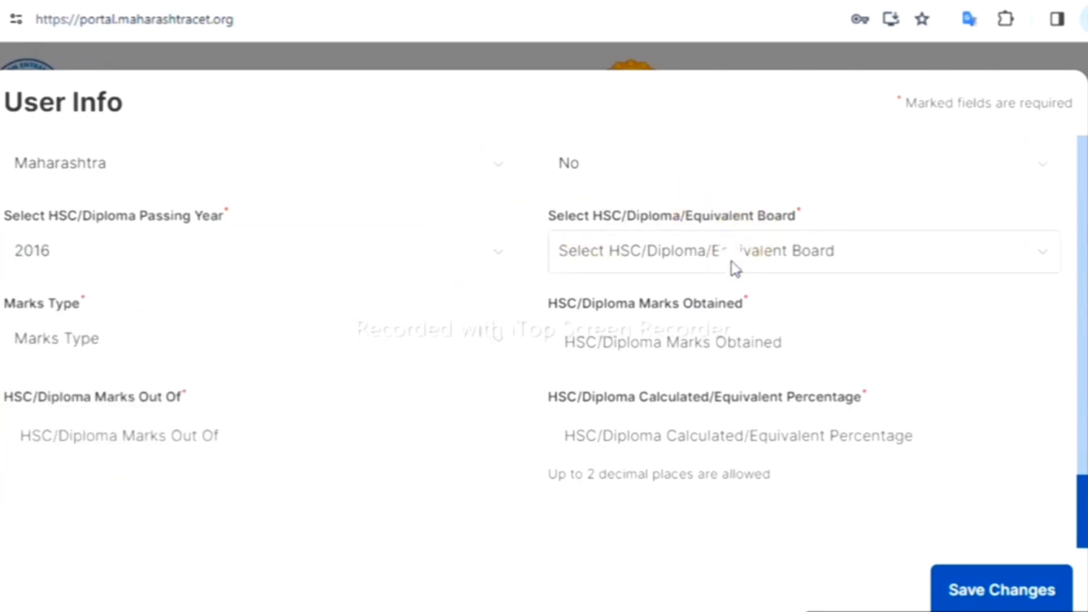
left_click(731, 263)
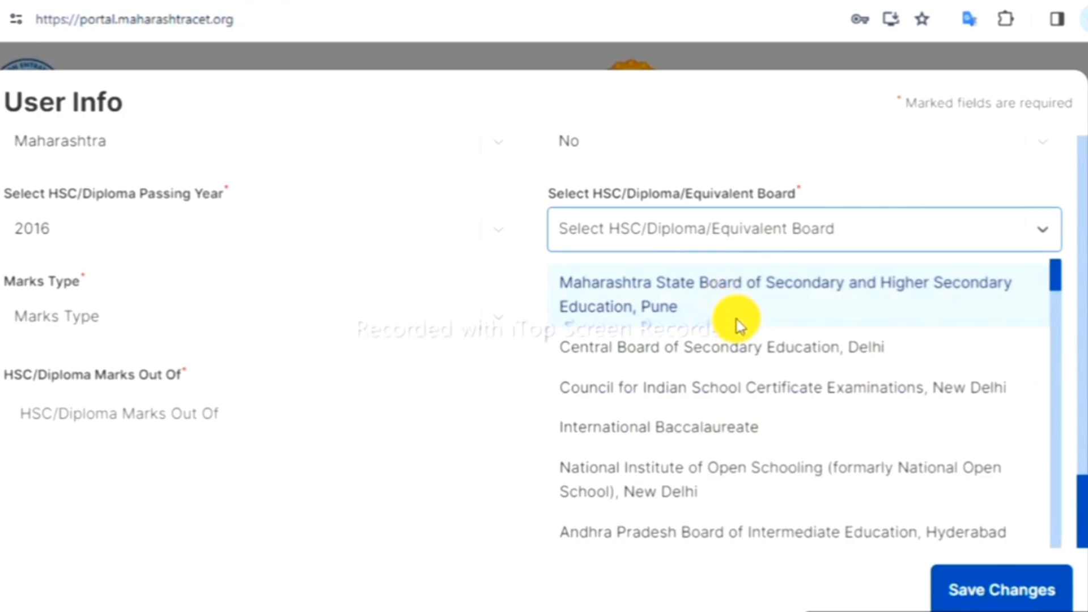
scroll(740, 326, "down", 6)
scroll(748, 425, "up", 3)
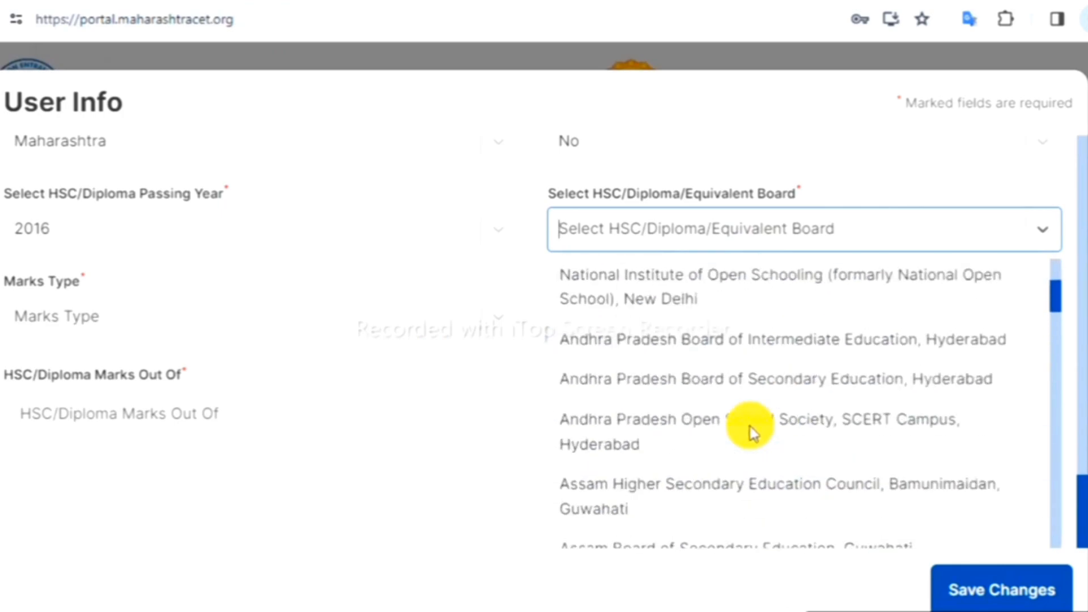
scroll(743, 397, "up", 3)
left_click(719, 319)
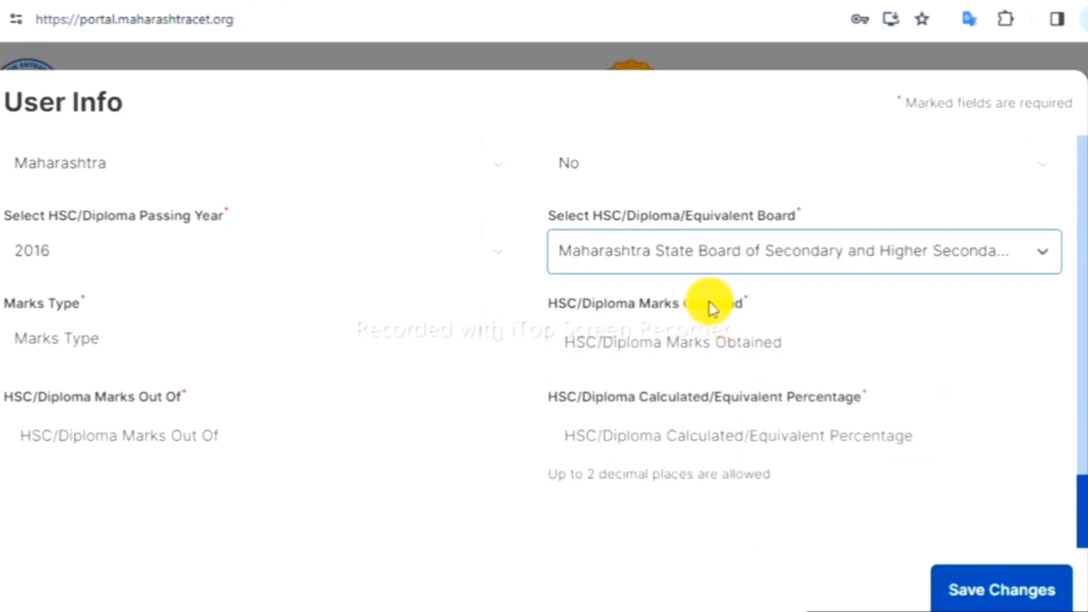
Set marks type to Percentage and enter 460 as HSC marks obtained.
left_click_drag(16, 304, 73, 311)
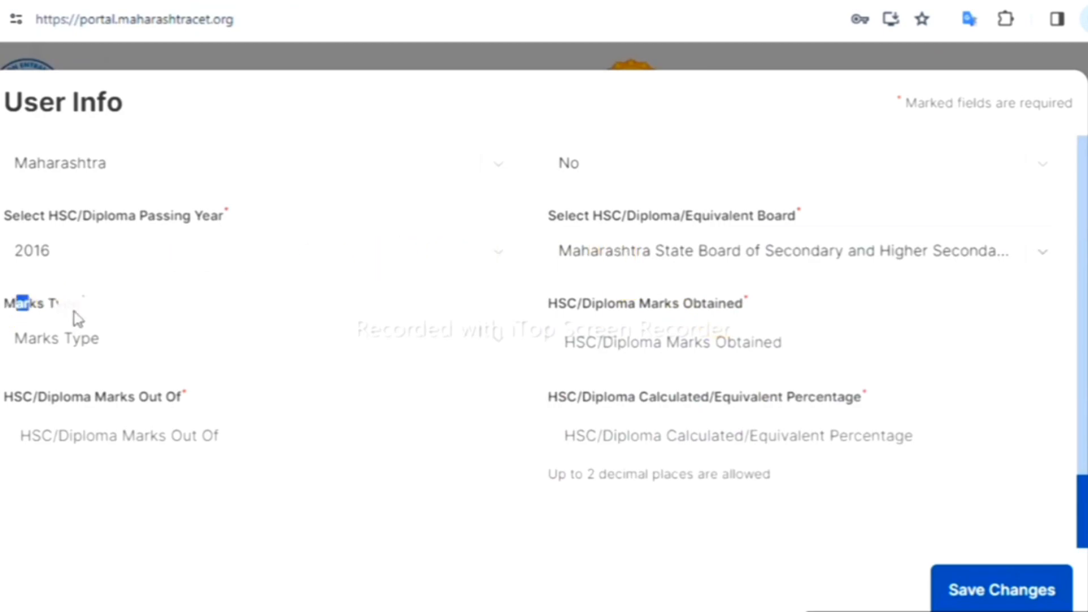
left_click(120, 349)
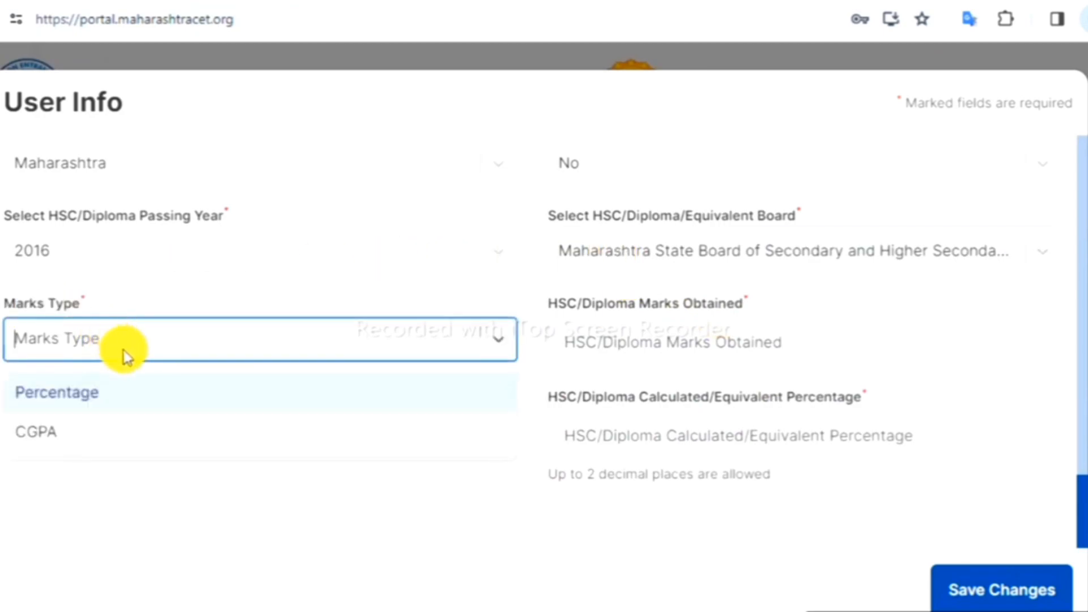
left_click(134, 409)
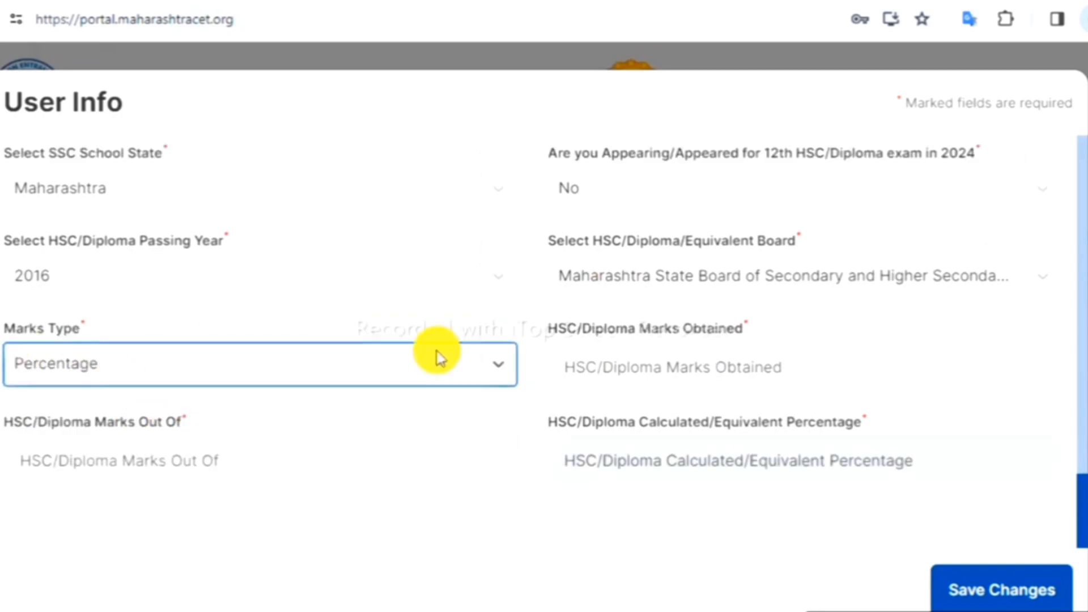
triple_click(617, 337)
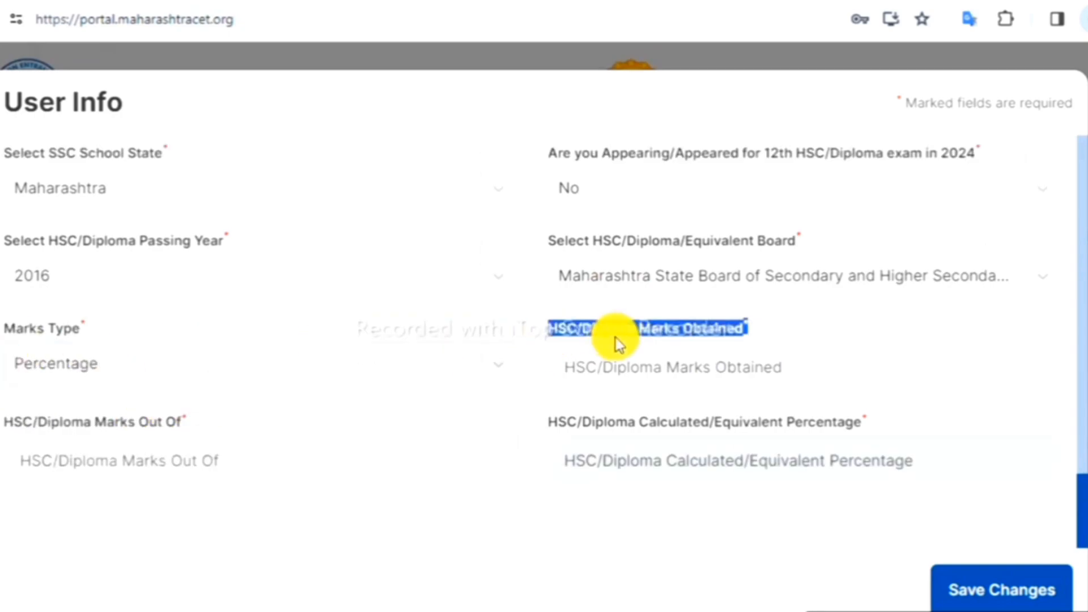
left_click(549, 365)
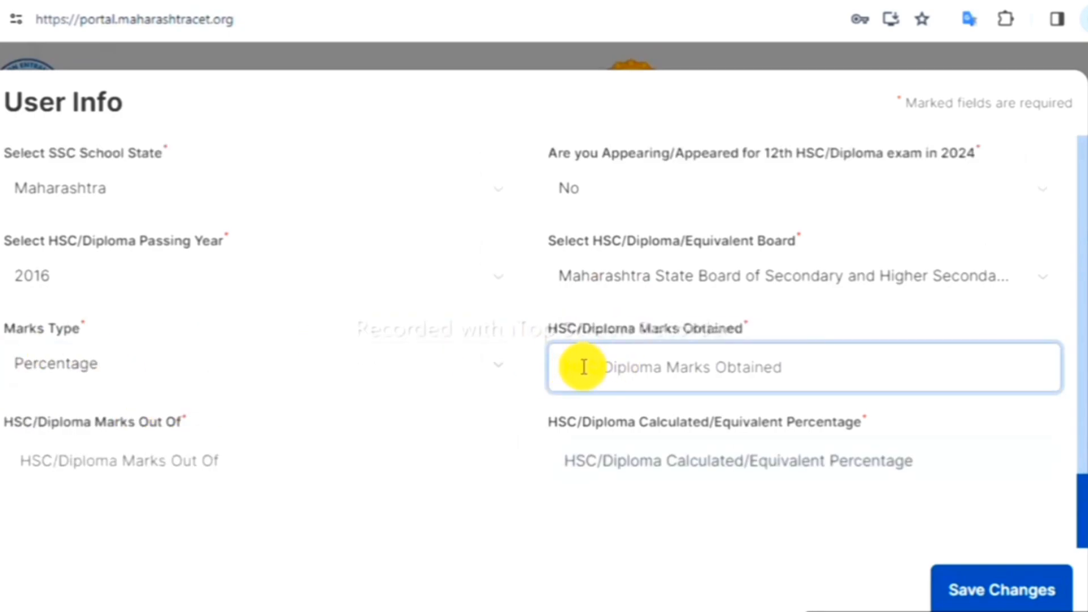
type("640")
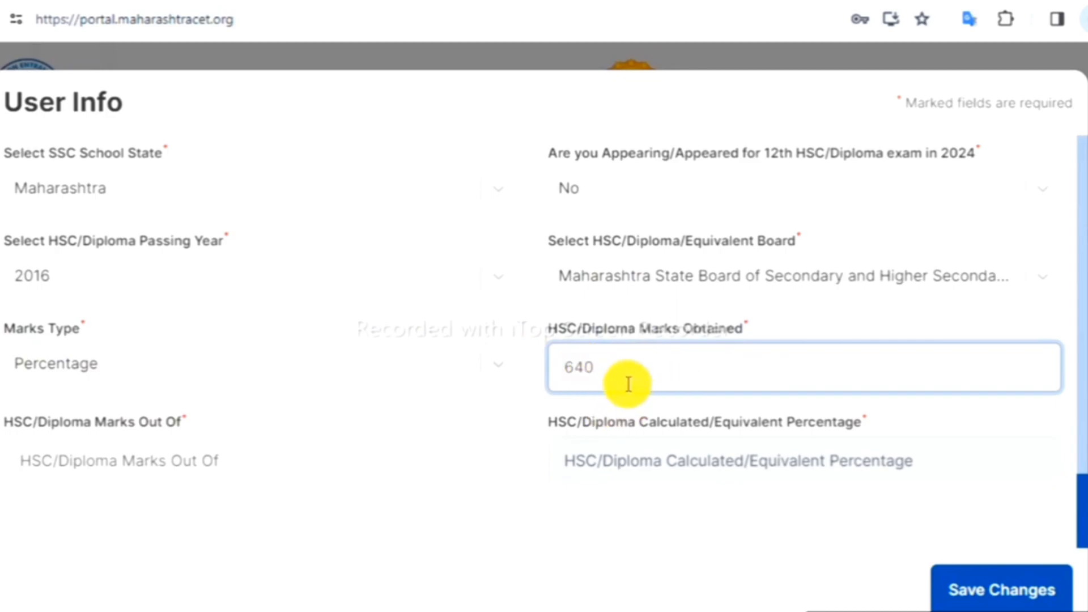
key("BackSpace")
key("BackSpace")
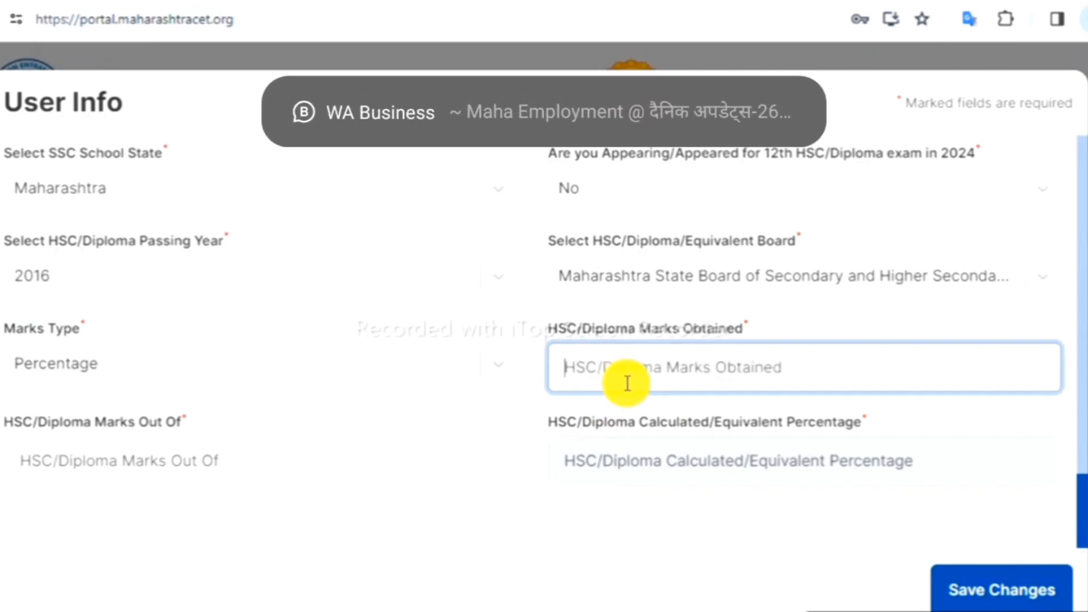
type("460")
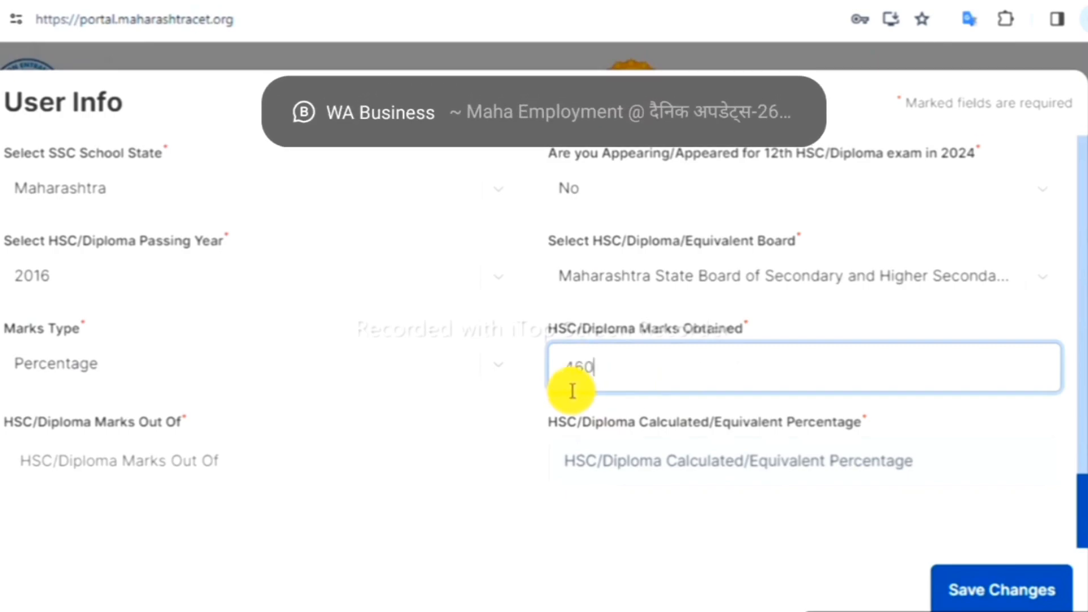
Enter 550 as HSC total marks so the percentage shows 83.64.
left_click_drag(49, 419, 149, 449)
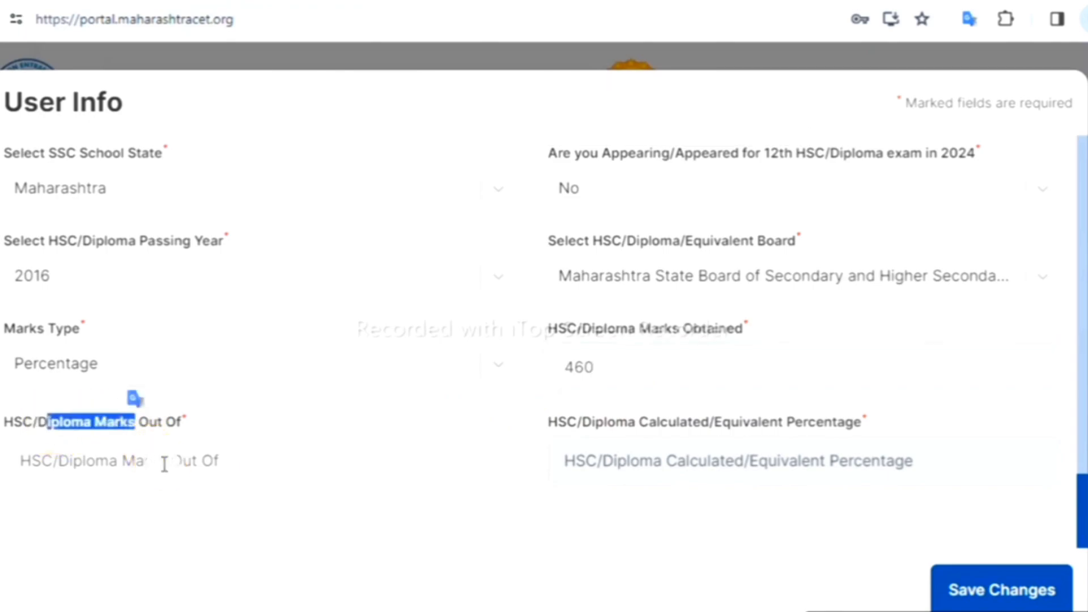
left_click(168, 462)
type("550")
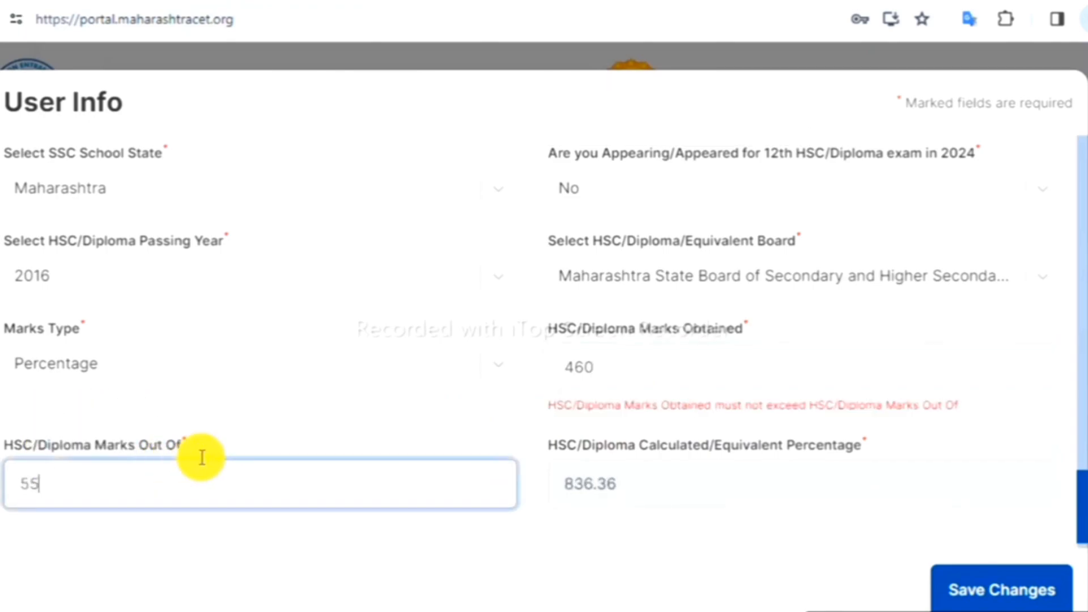
left_click(622, 504)
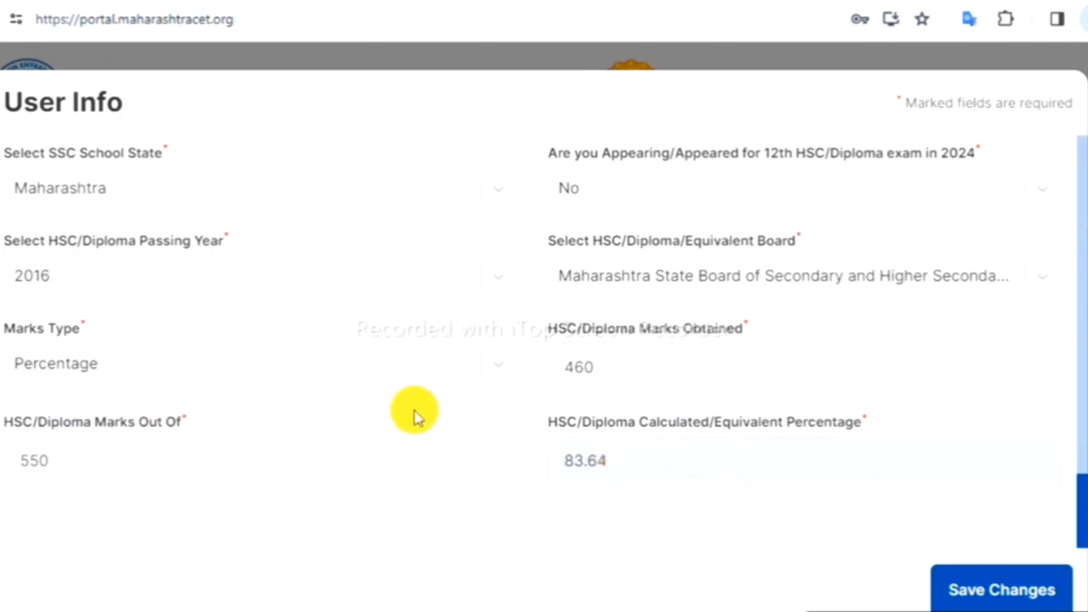
Save the user info changes and start MHT-CET 2024 registration under Technical Education UG.
left_click(968, 603)
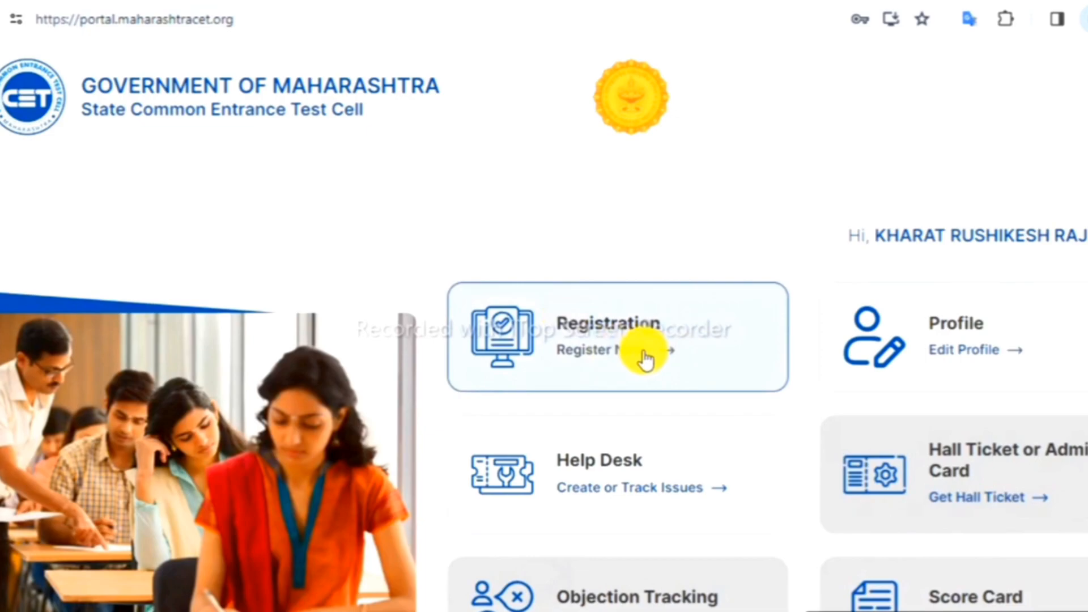
left_click(645, 354)
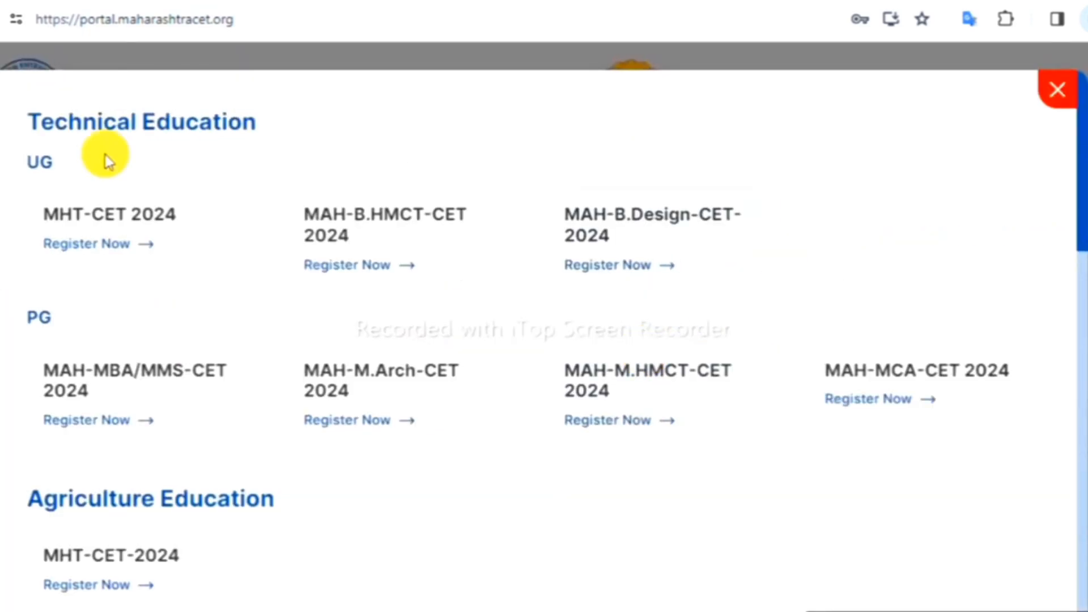
left_click_drag(26, 160, 169, 152)
left_click(186, 168)
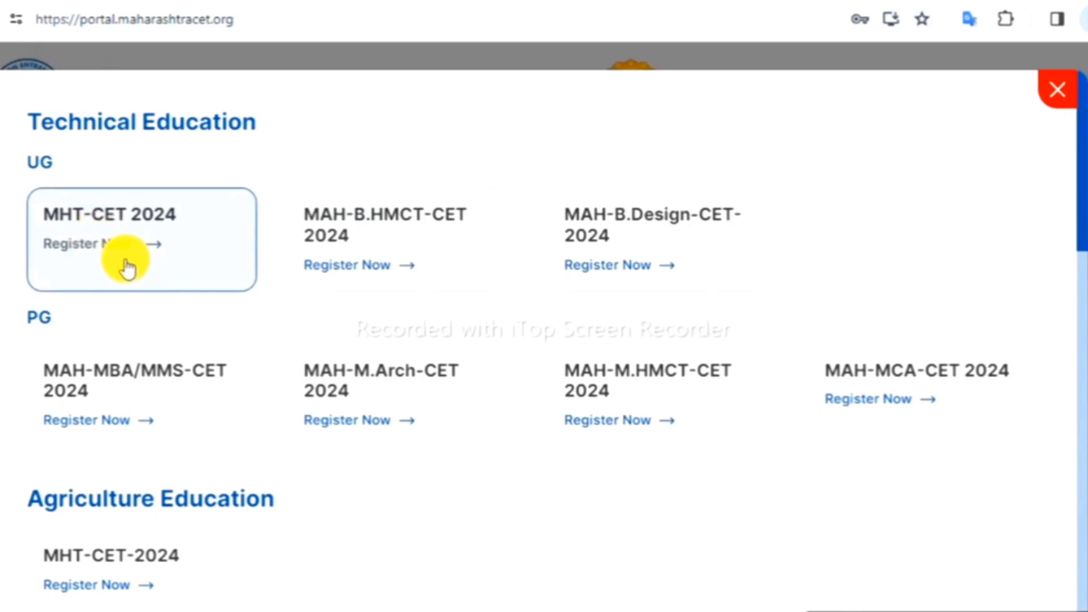
left_click(145, 253)
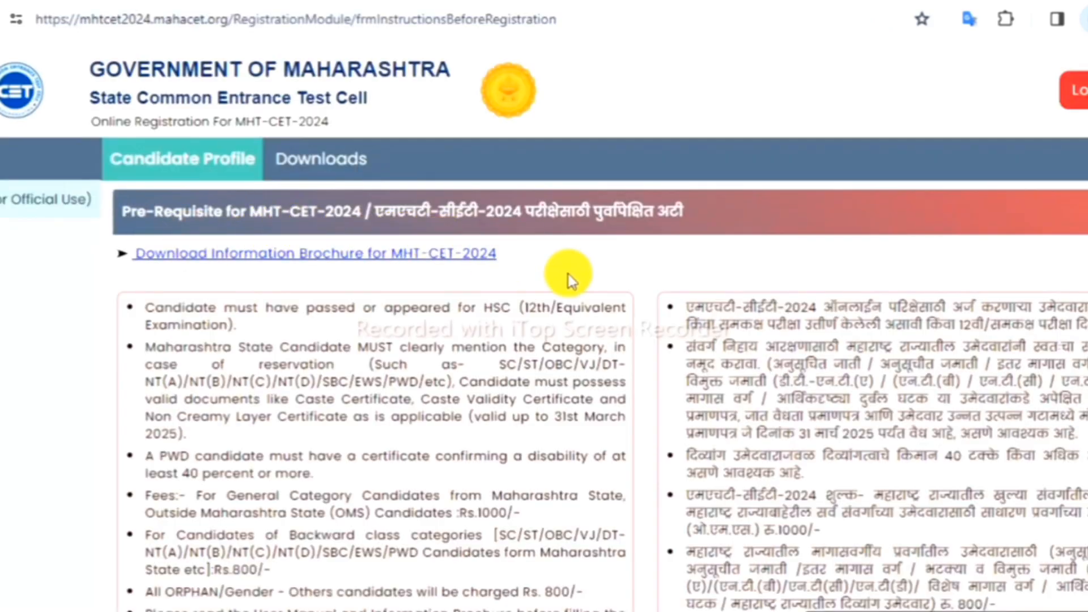
Read the MHT-CET 2024 instructions, tick the brochure acknowledgement, and accept them.
scroll(649, 320, "down", 2)
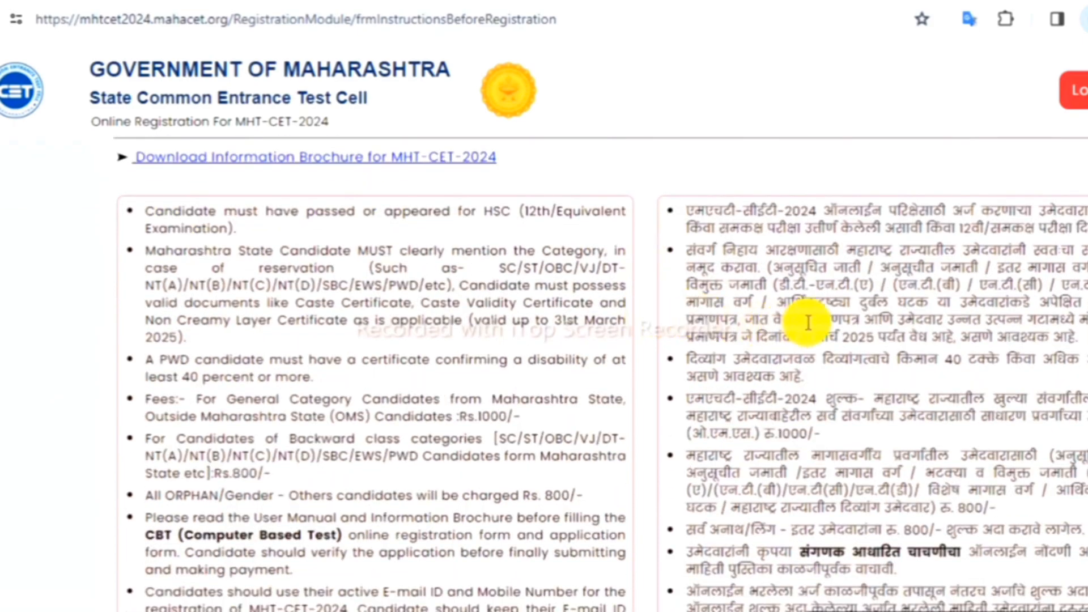
scroll(1009, 432, "down", 2)
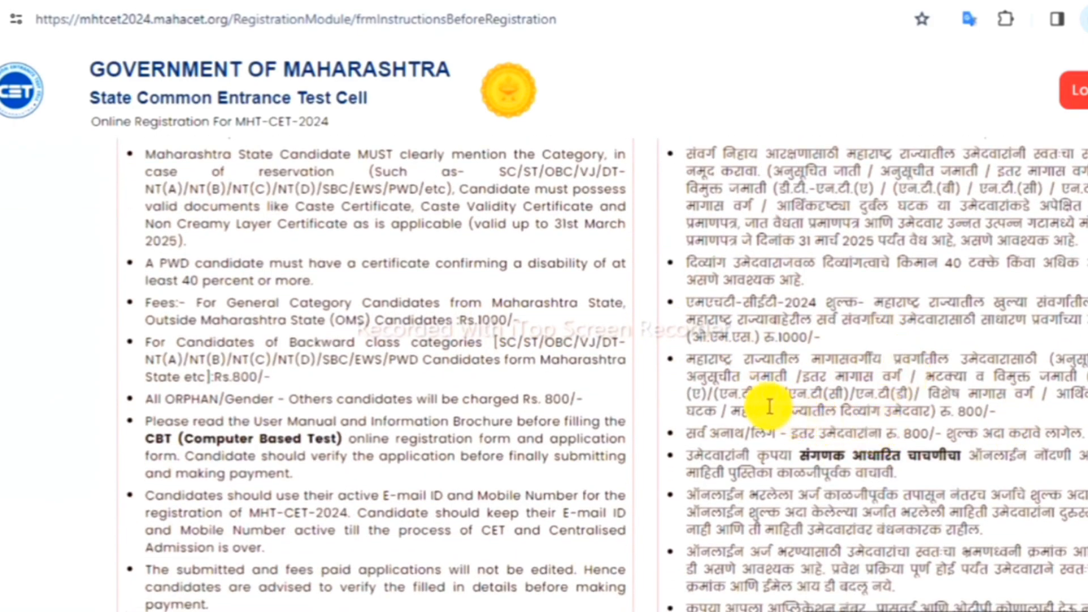
left_click_drag(742, 412, 881, 413)
left_click(941, 352)
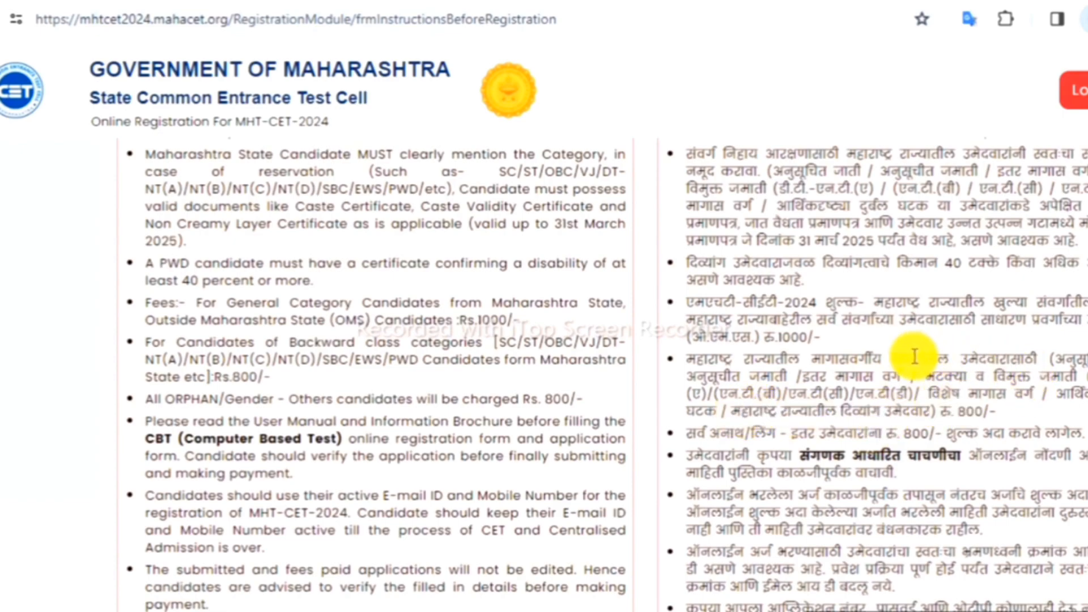
scroll(826, 377, "down", 2)
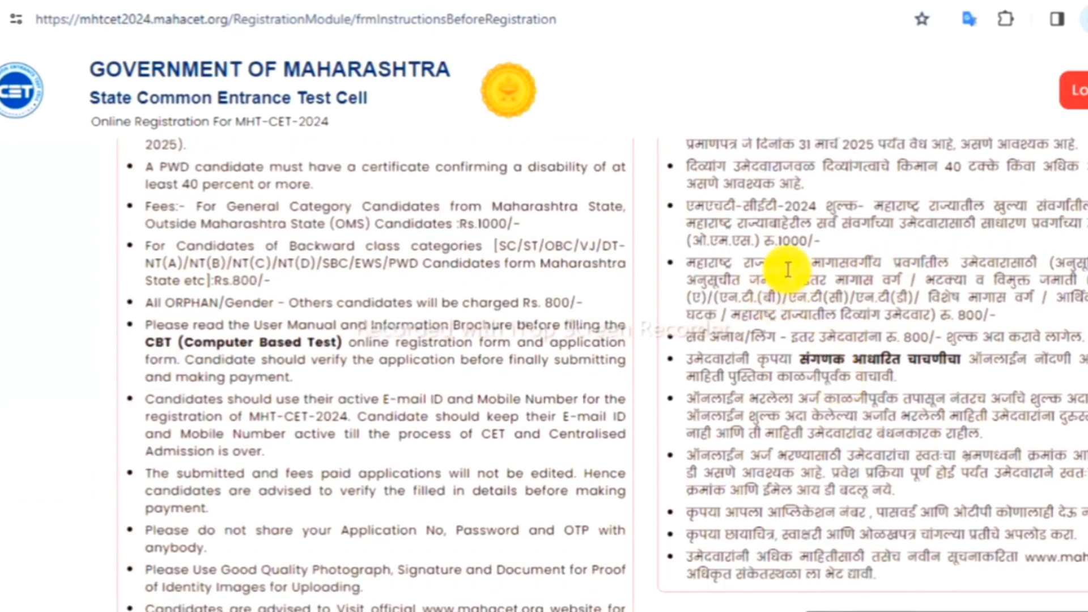
left_click_drag(772, 266, 955, 271)
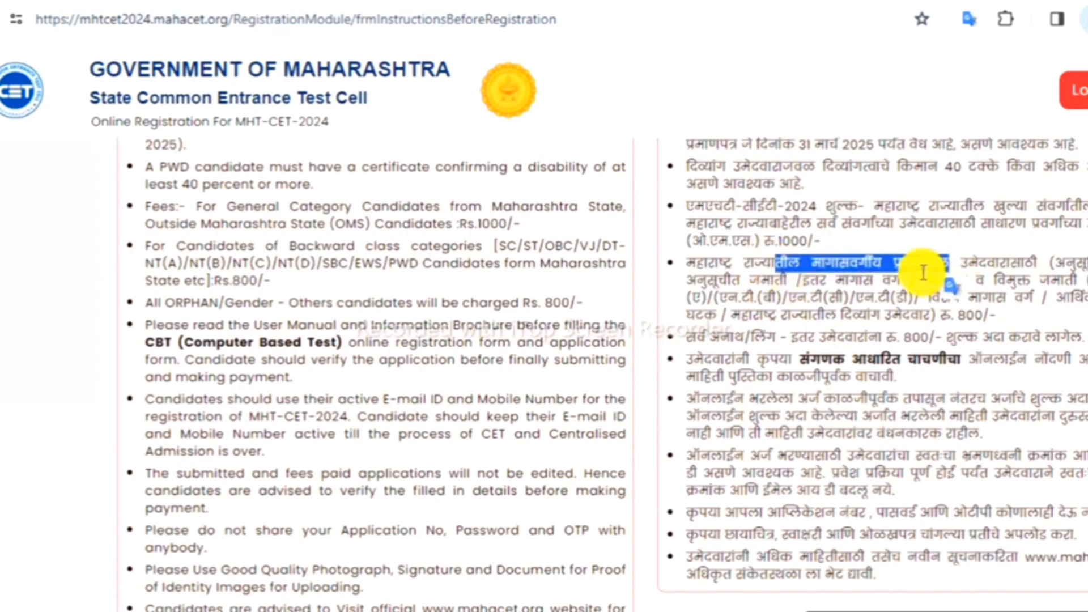
scroll(845, 369, "down", 4)
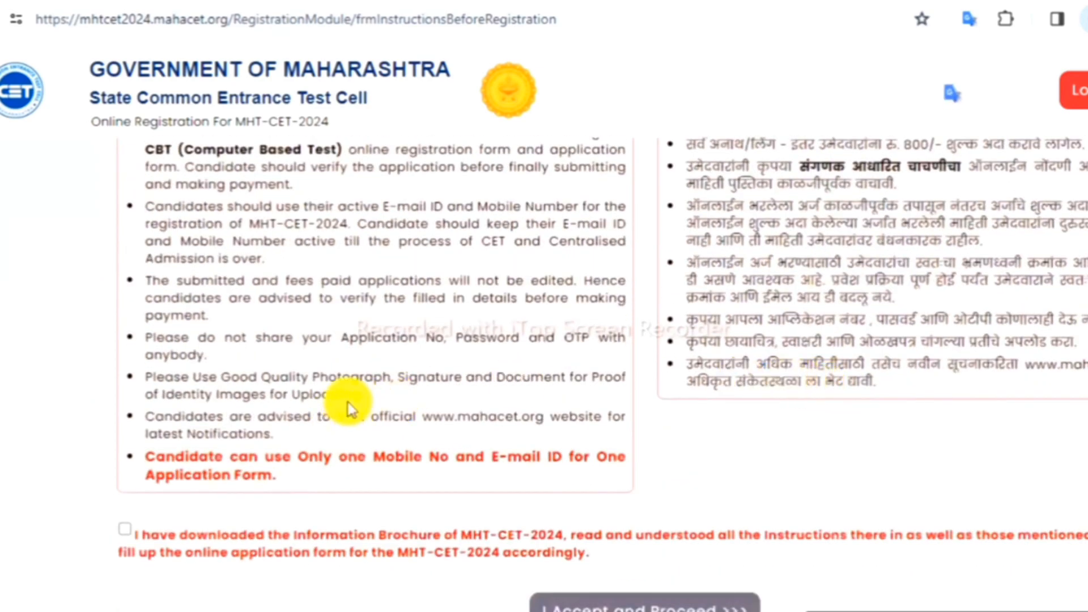
scroll(360, 345, "down", 1)
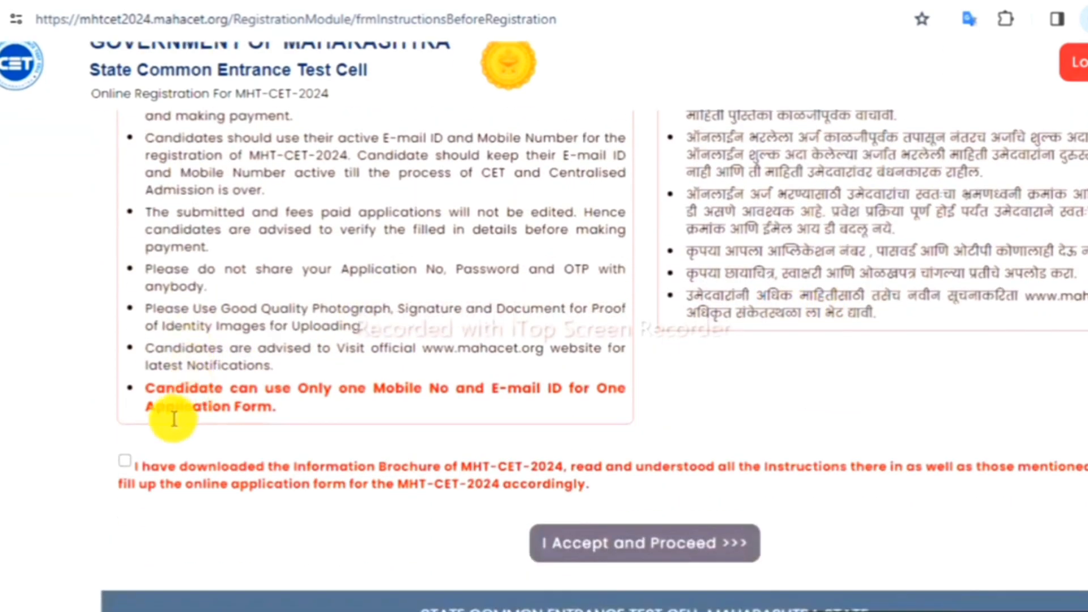
left_click(126, 464)
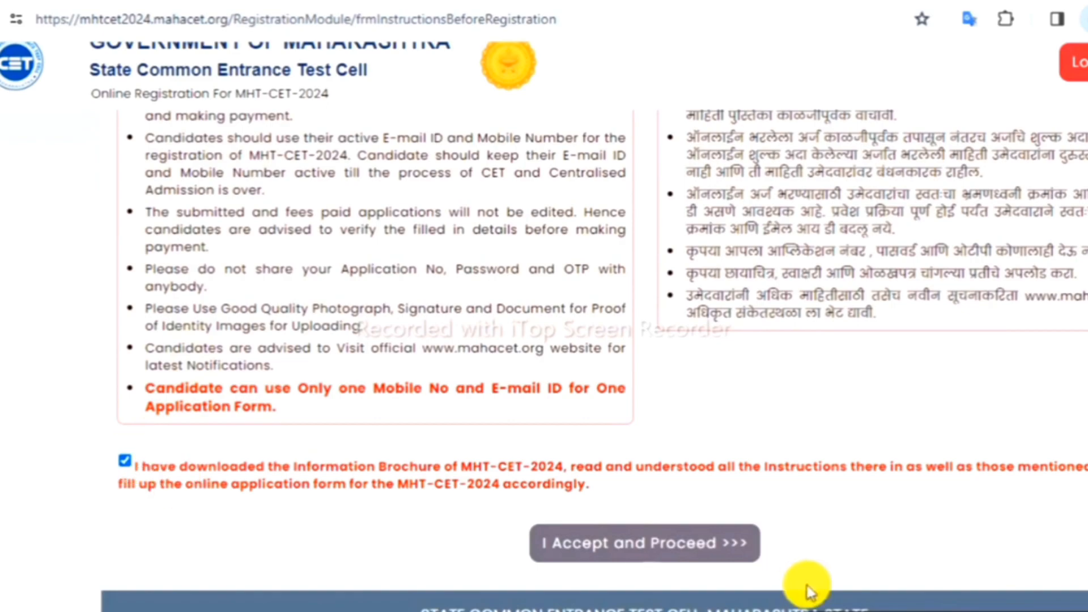
left_click(685, 546)
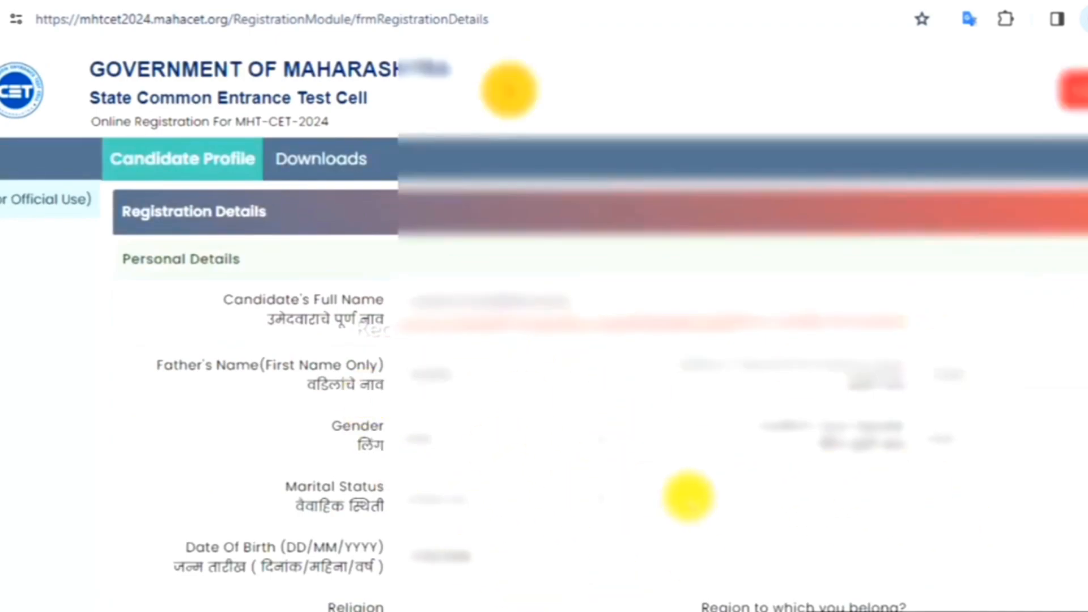
Enter the displayed security pin and save the registration details.
scroll(689, 492, "down", 15)
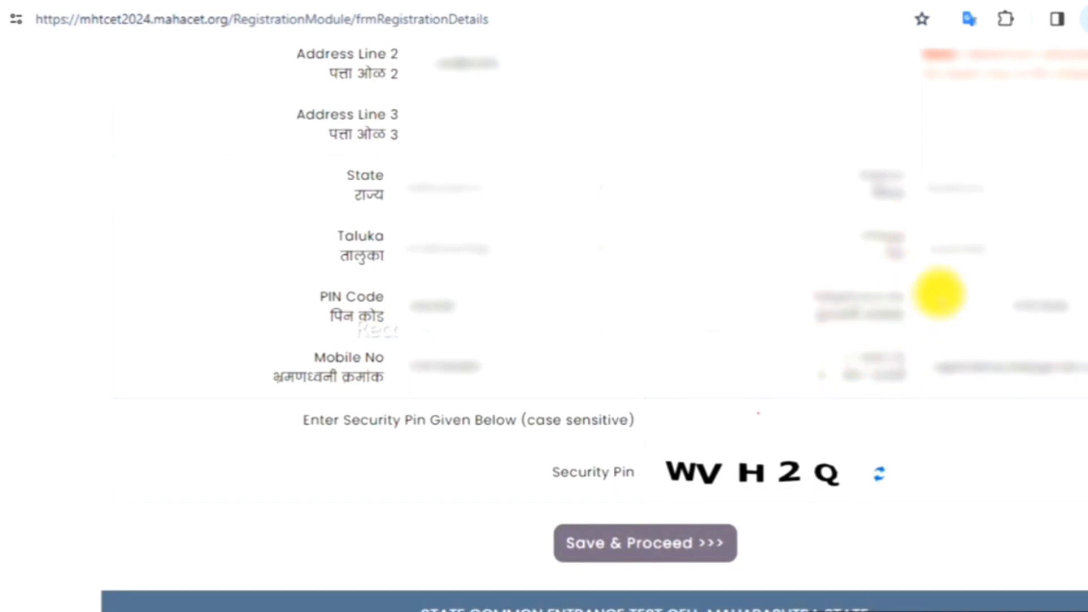
left_click_drag(396, 420, 535, 423)
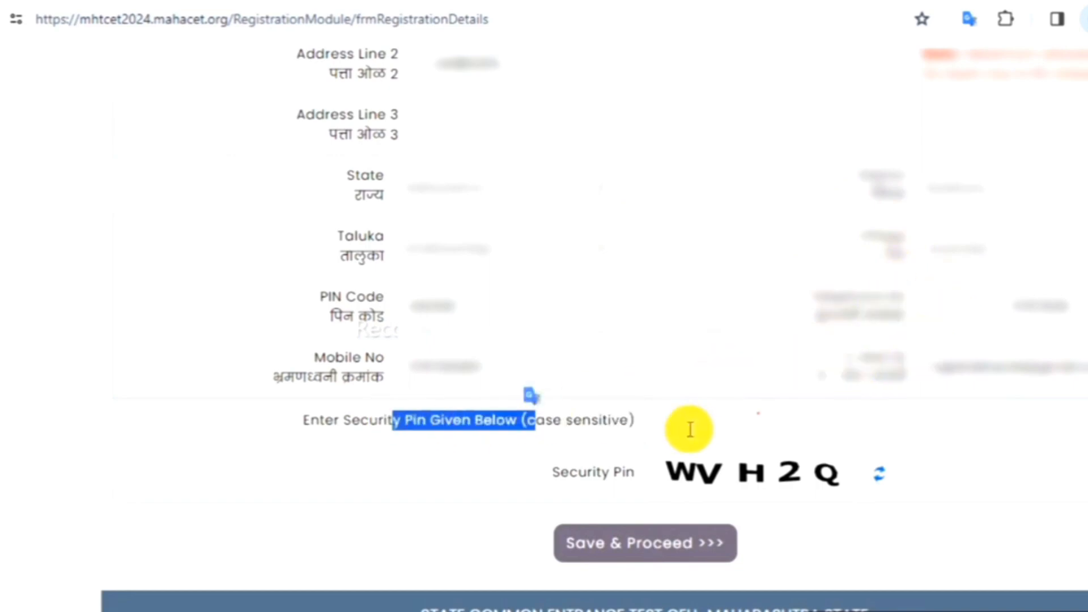
left_click(733, 429)
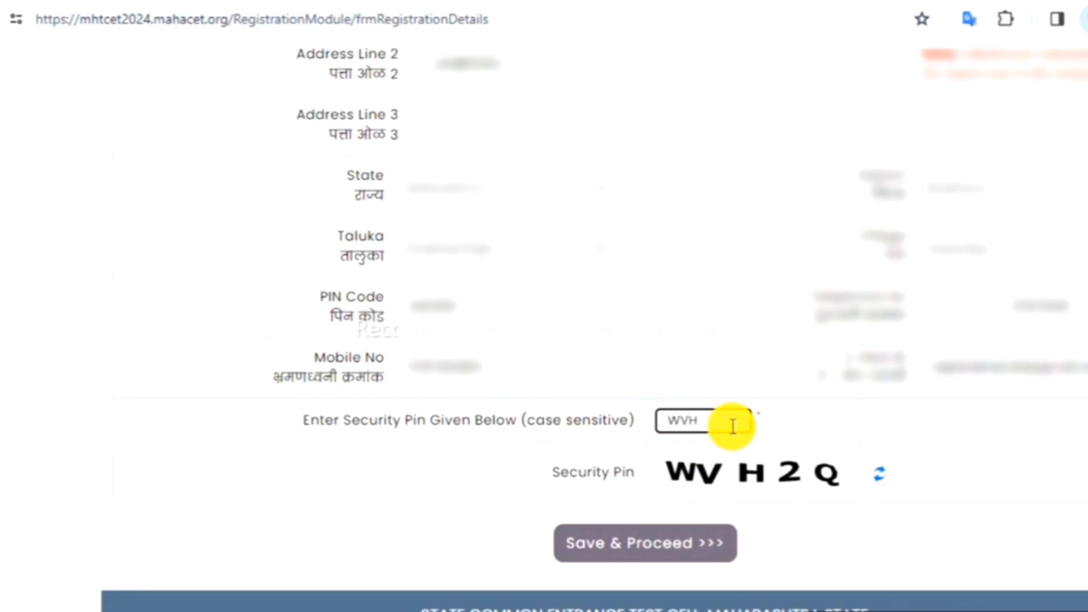
type("WVH2Q")
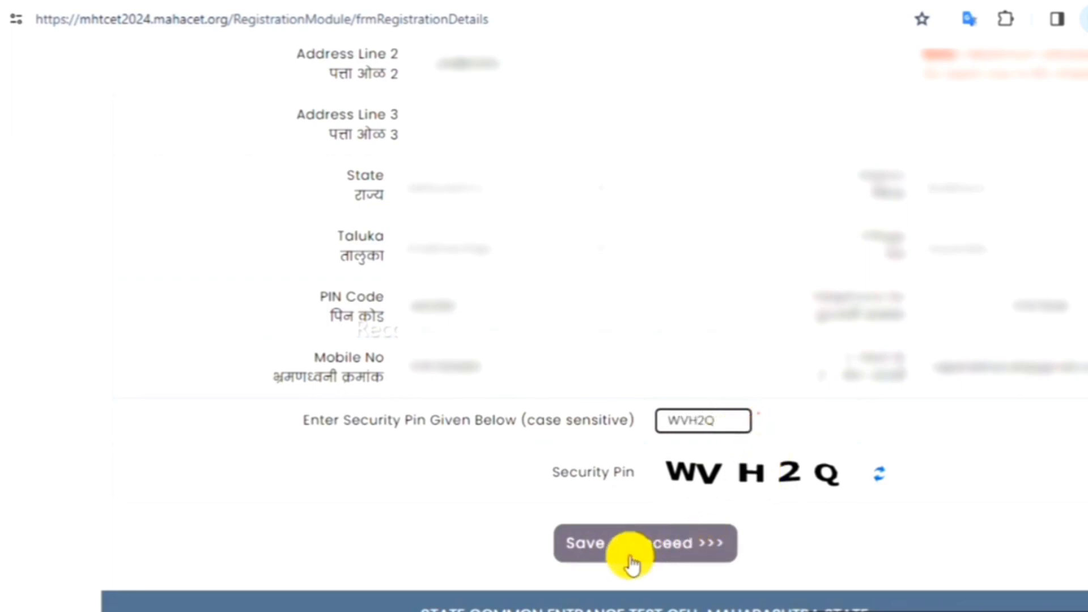
left_click(670, 551)
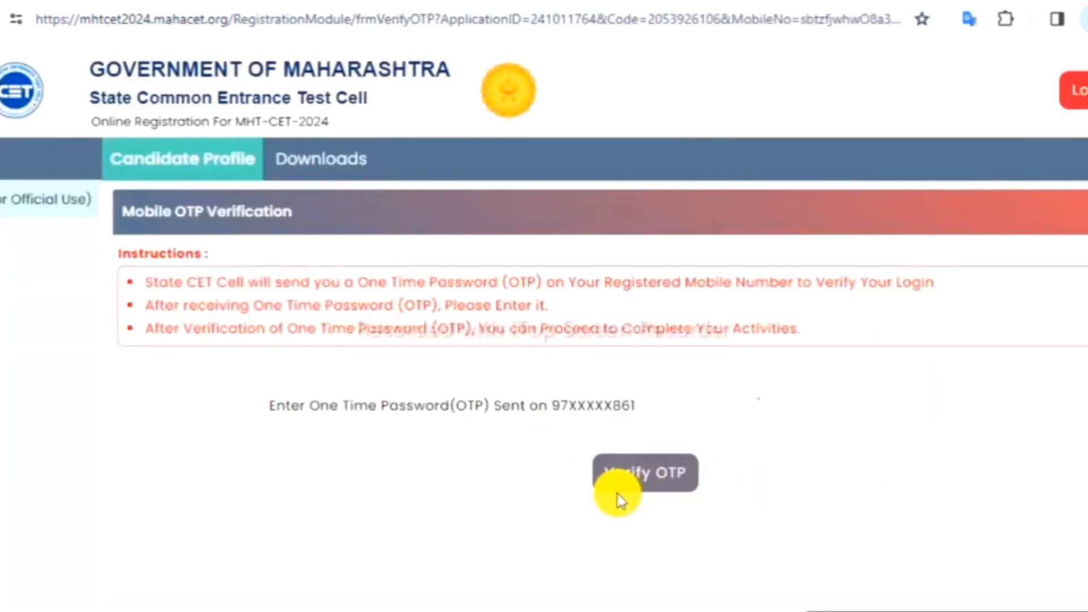
Enter the SMS one-time password and verify the mobile number.
left_click(688, 406)
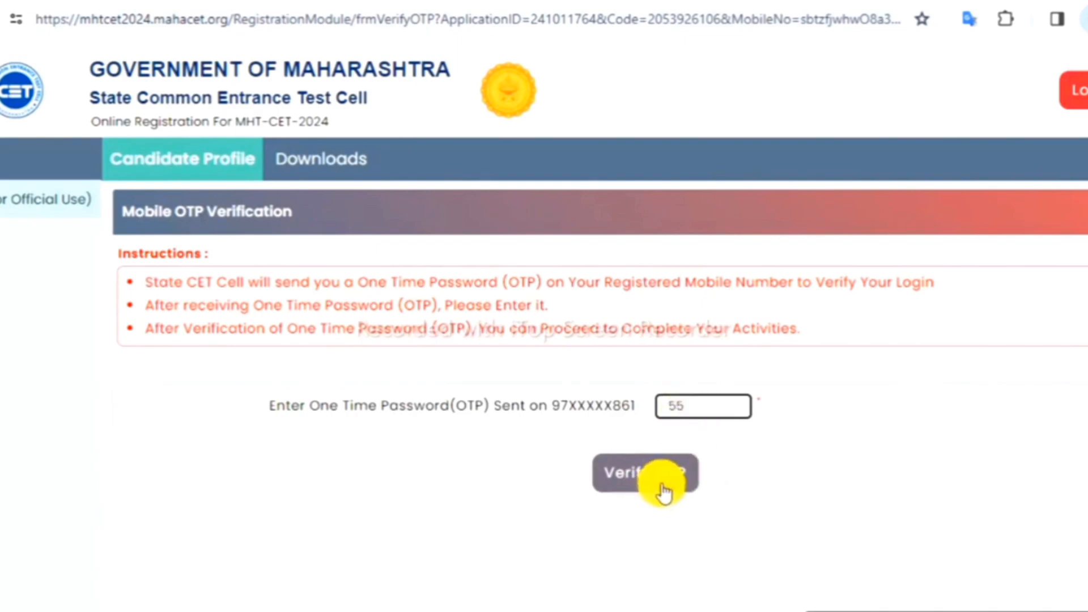
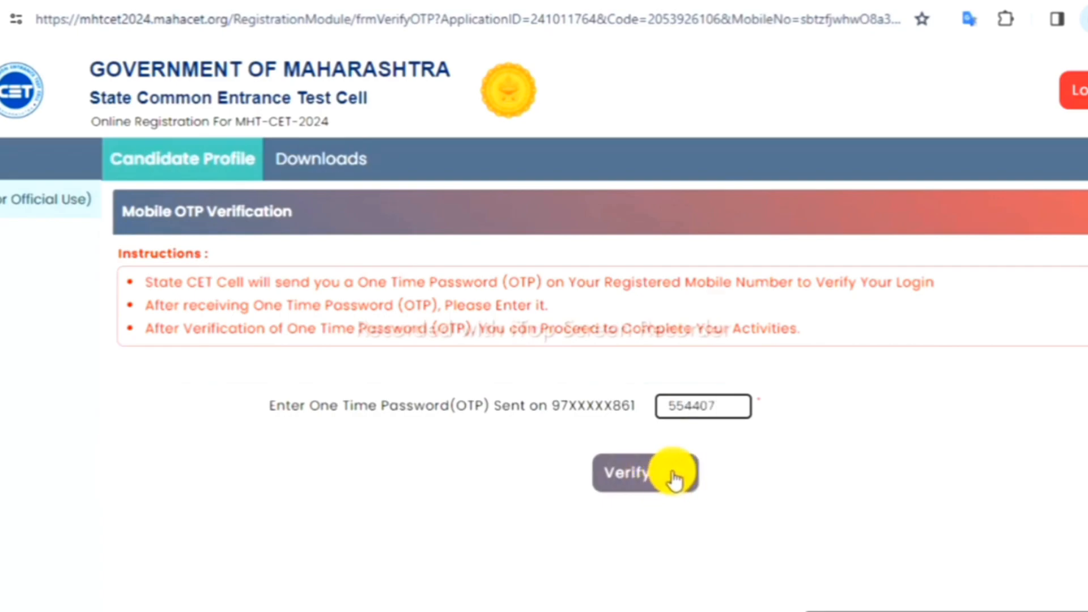
left_click(673, 476)
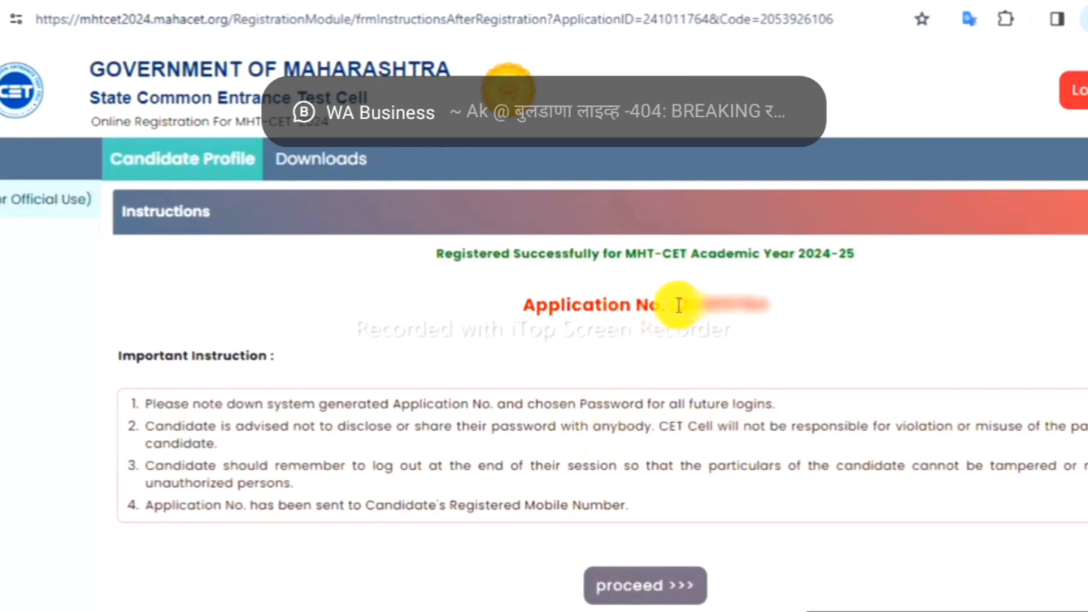
Continue from the registration confirmation to the candidate welcome page.
left_click_drag(768, 300, 693, 309)
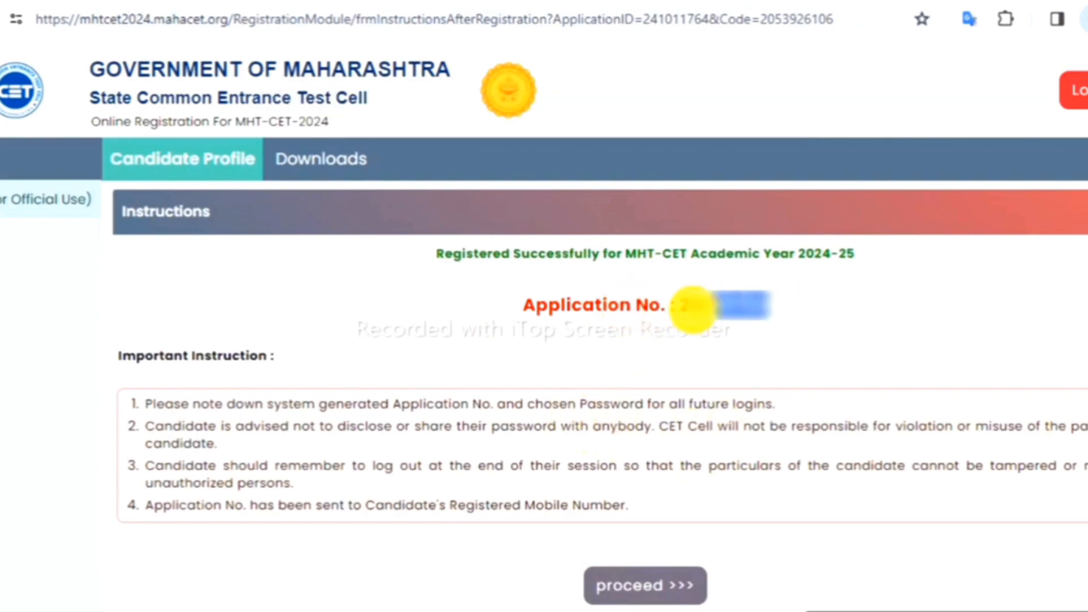
left_click(730, 306)
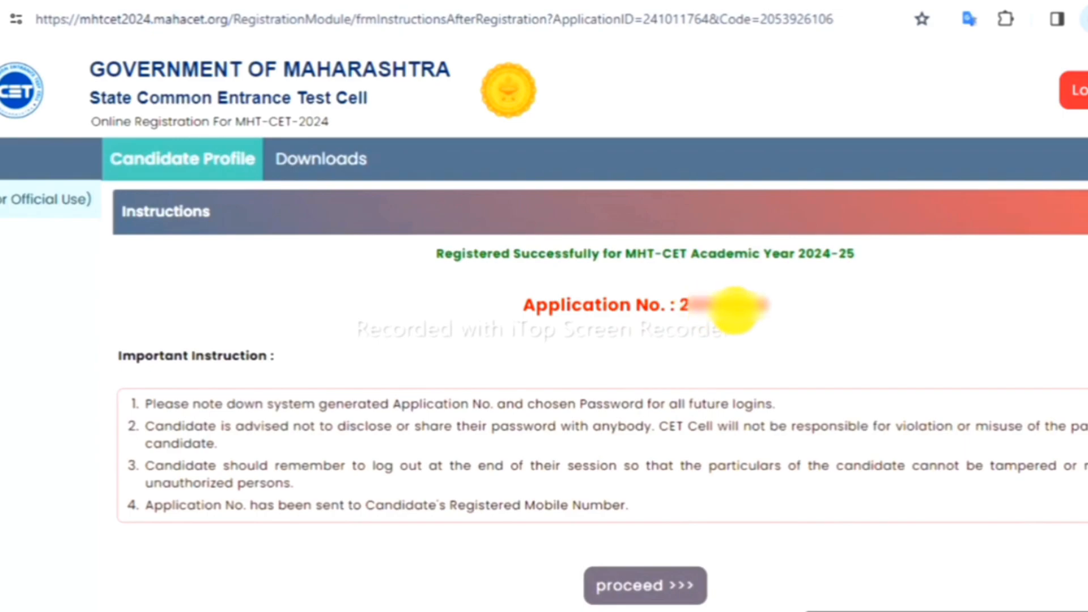
left_click(657, 587)
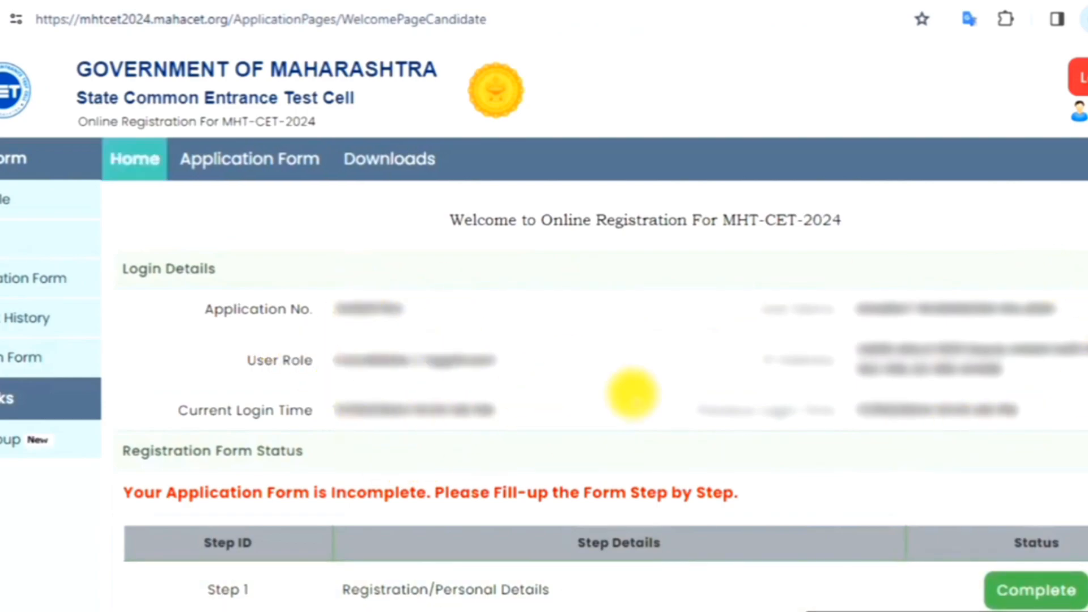
Review the application steps table and open Step 2, Domicile and Category Details.
scroll(740, 272, "down", 8)
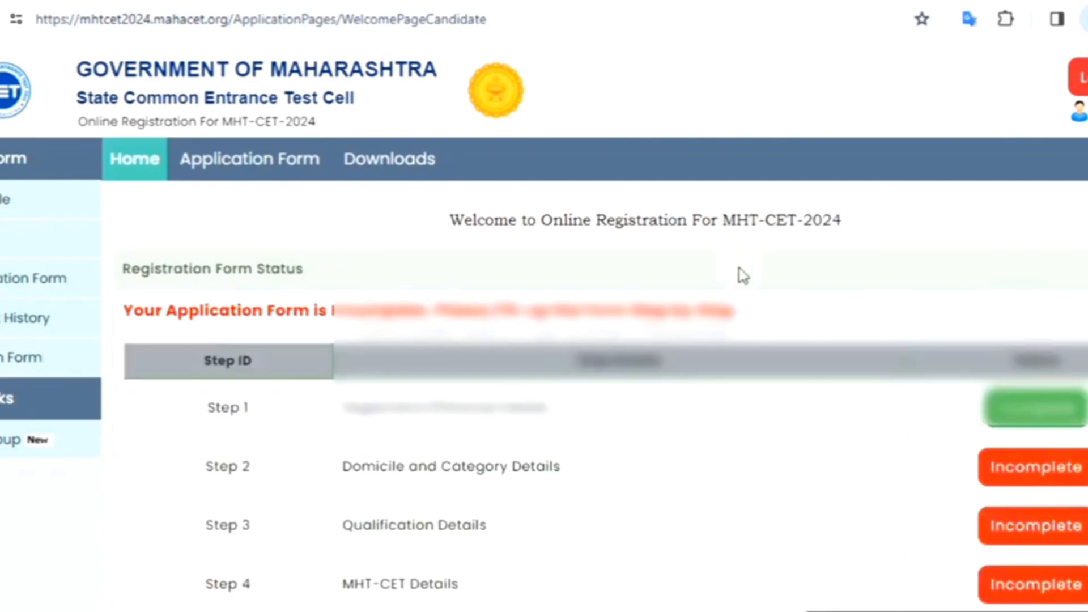
scroll(736, 267, "up", 7)
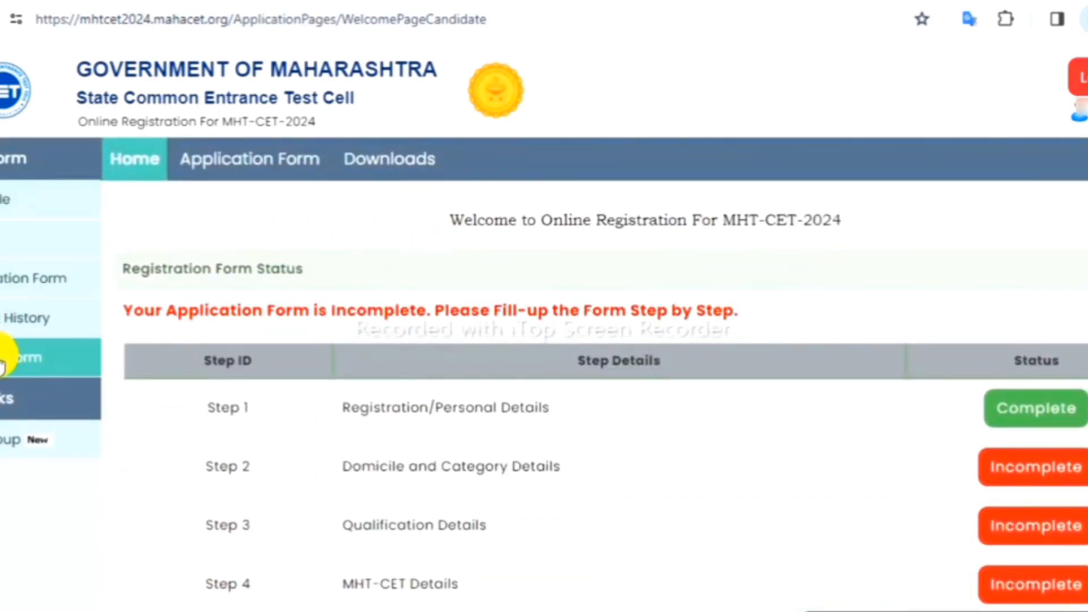
scroll(17, 397, "down", 2)
scroll(351, 284, "down", 4)
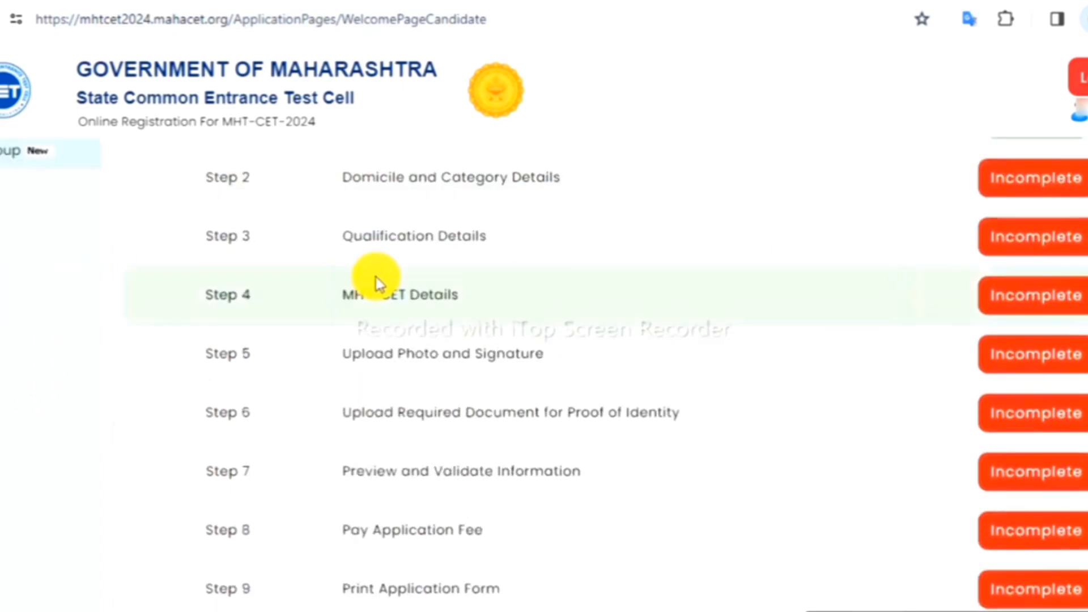
scroll(414, 241, "up", 2)
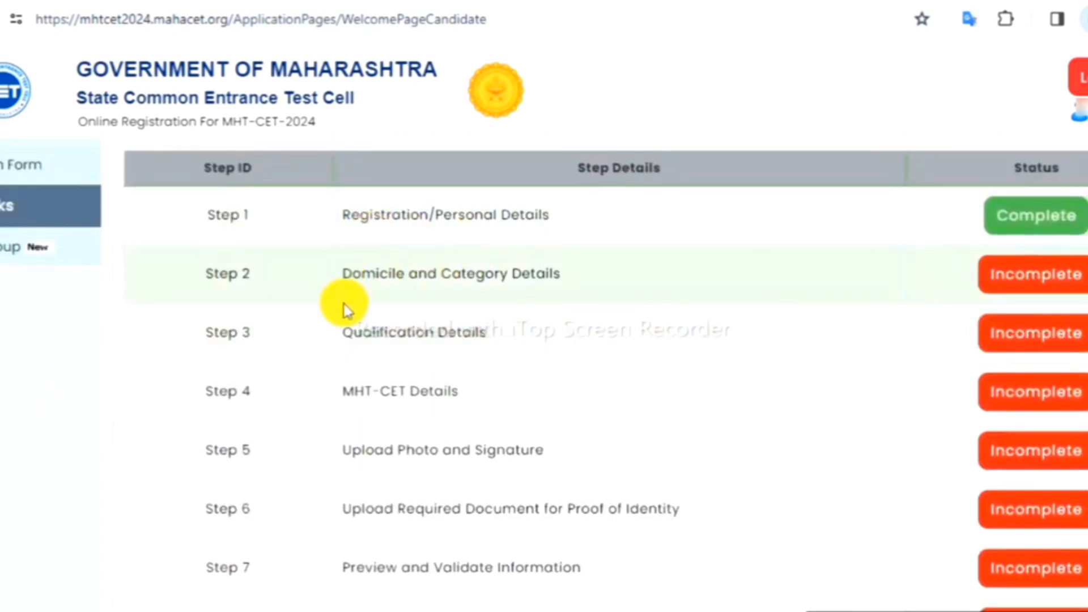
scroll(460, 380, "down", 2)
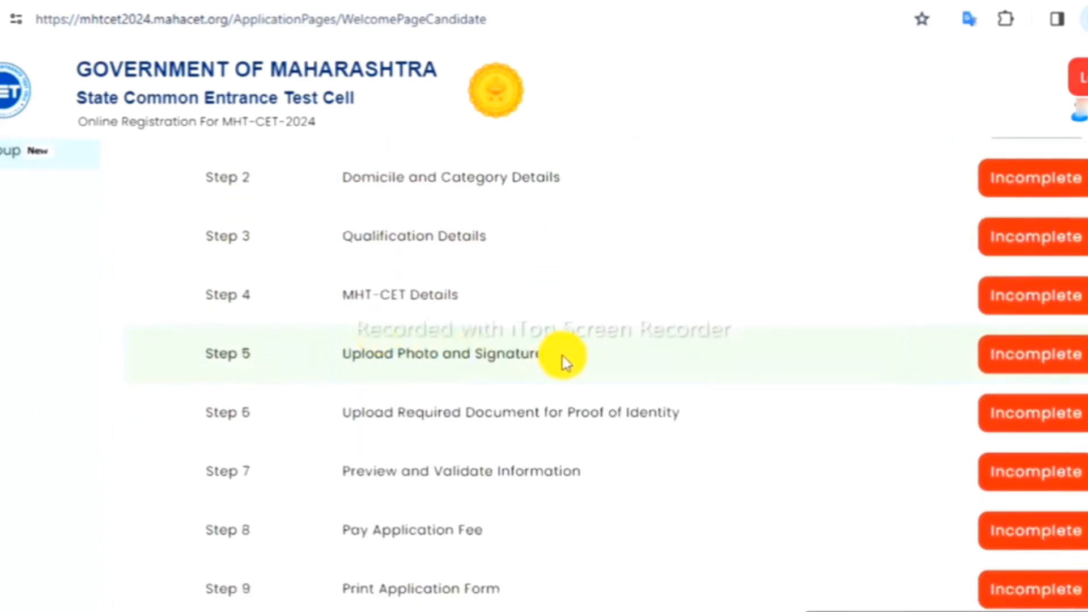
scroll(538, 360, "down", 2)
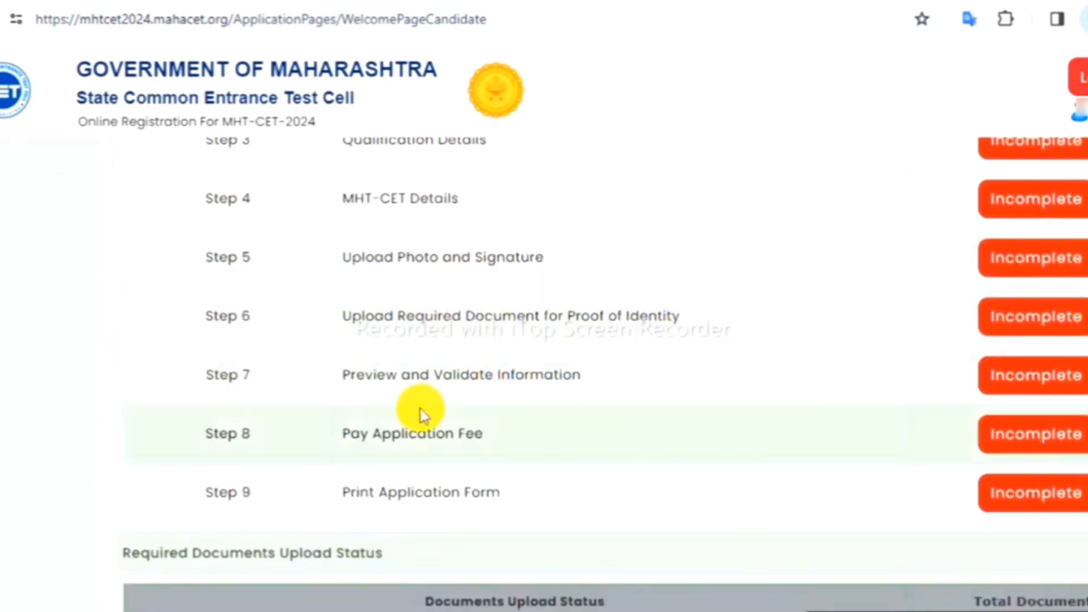
scroll(499, 462, "up", 4)
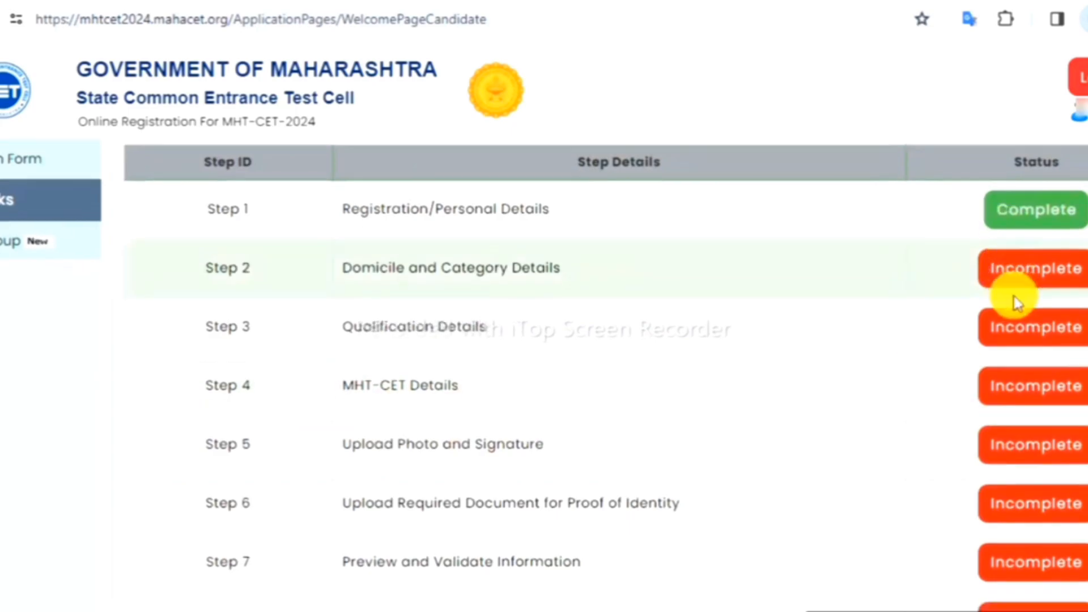
scroll(1069, 425, "down", 10)
scroll(1071, 429, "up", 10)
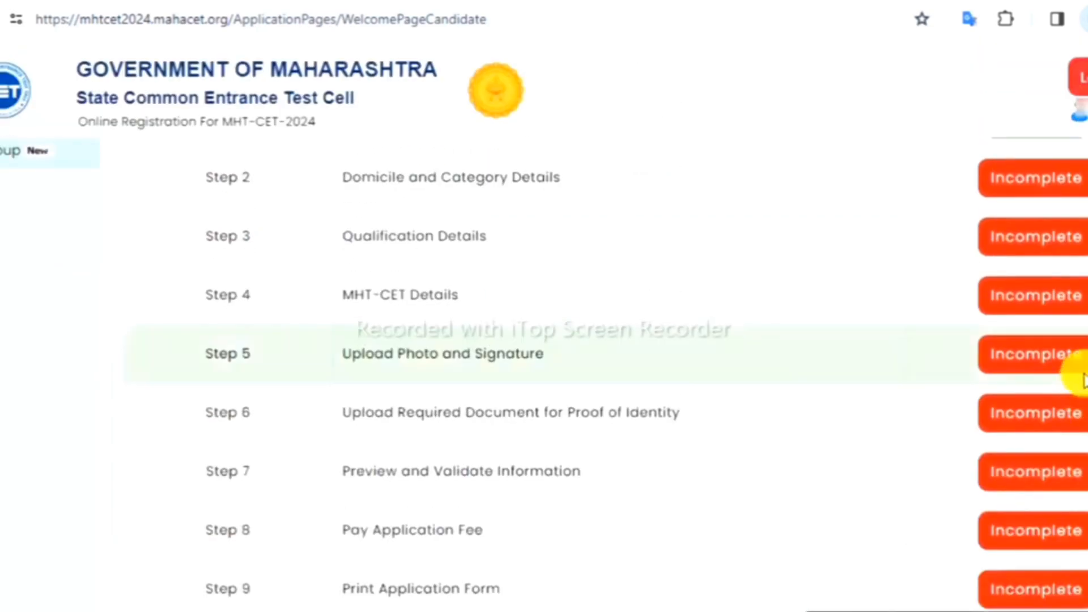
left_click_drag(363, 466, 595, 461)
scroll(737, 476, "down", 4)
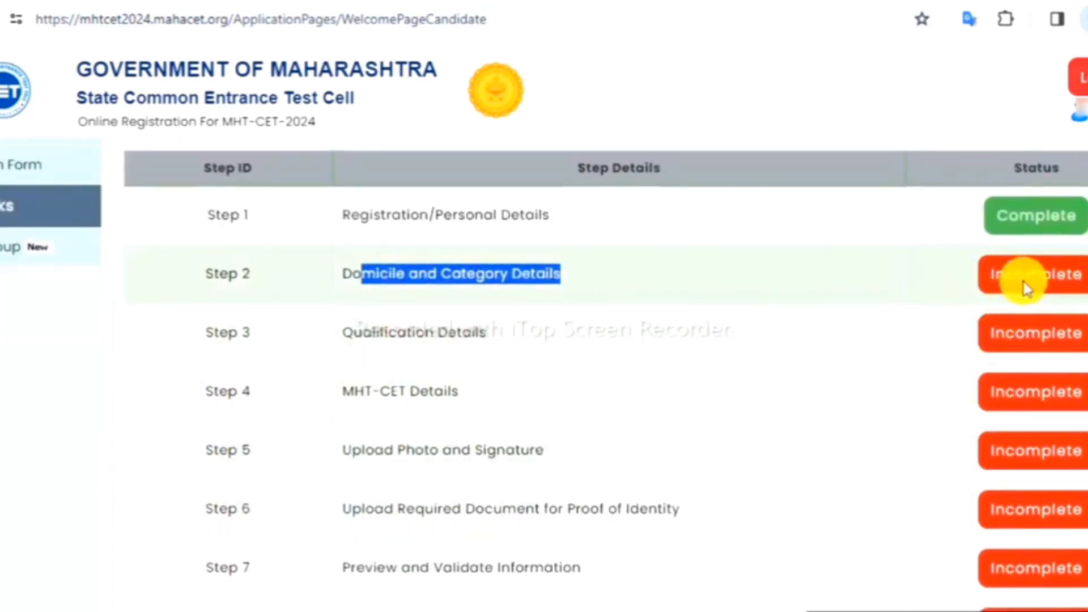
left_click(1025, 283)
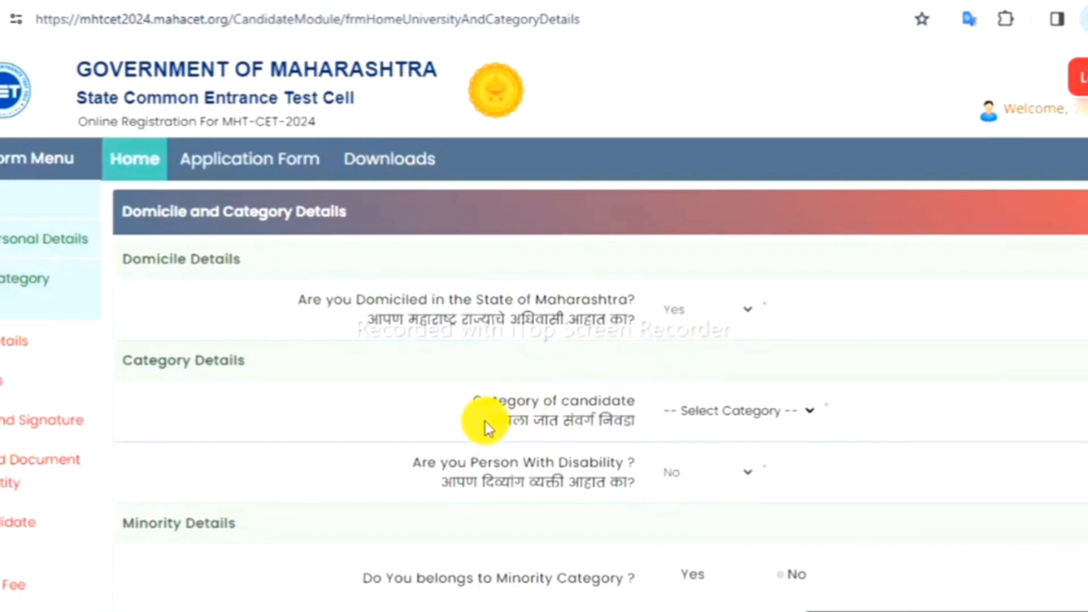
Set the Category of candidate to OBC instead of Open.
left_click_drag(484, 404, 579, 409)
left_click(738, 414)
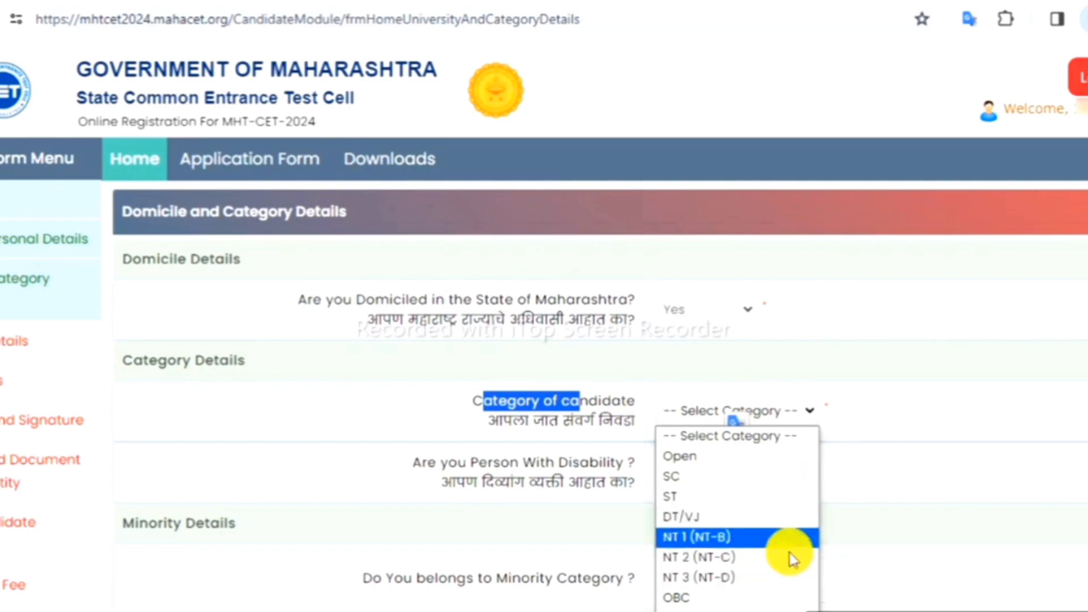
left_click(687, 458)
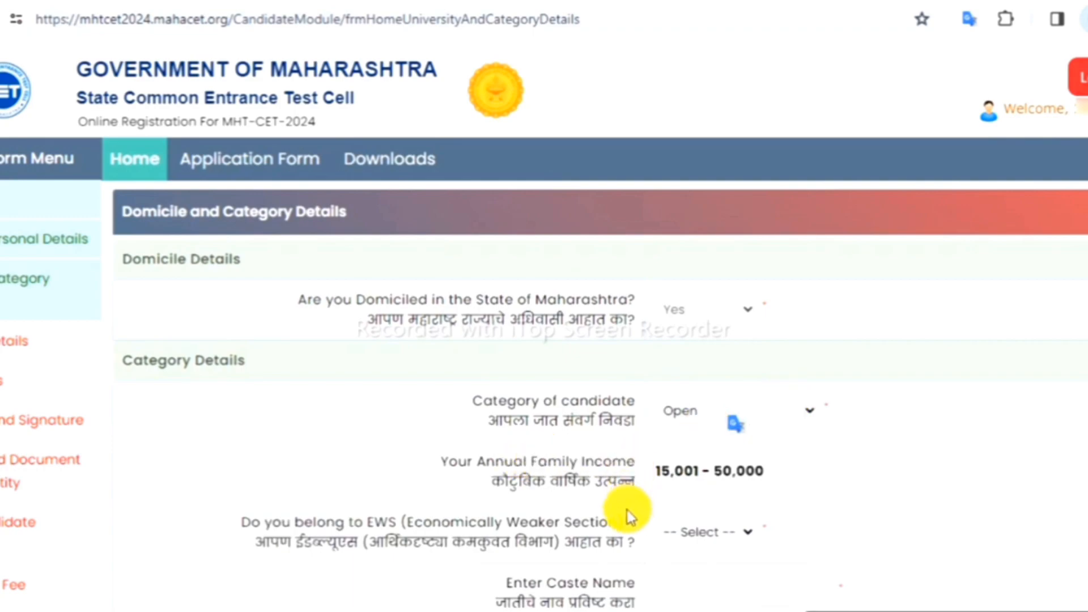
left_click(757, 428)
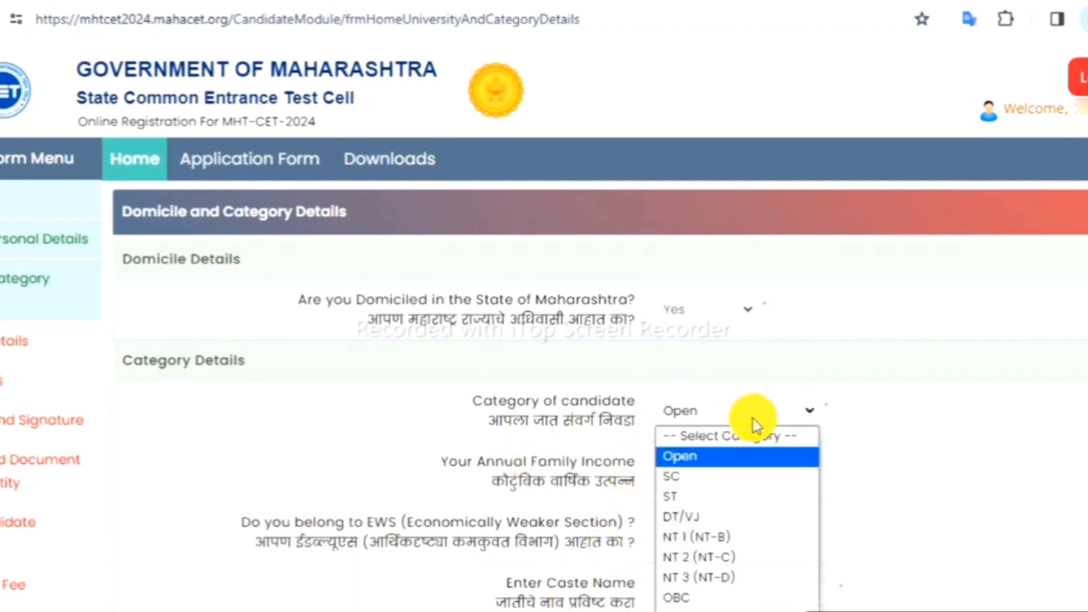
left_click(688, 598)
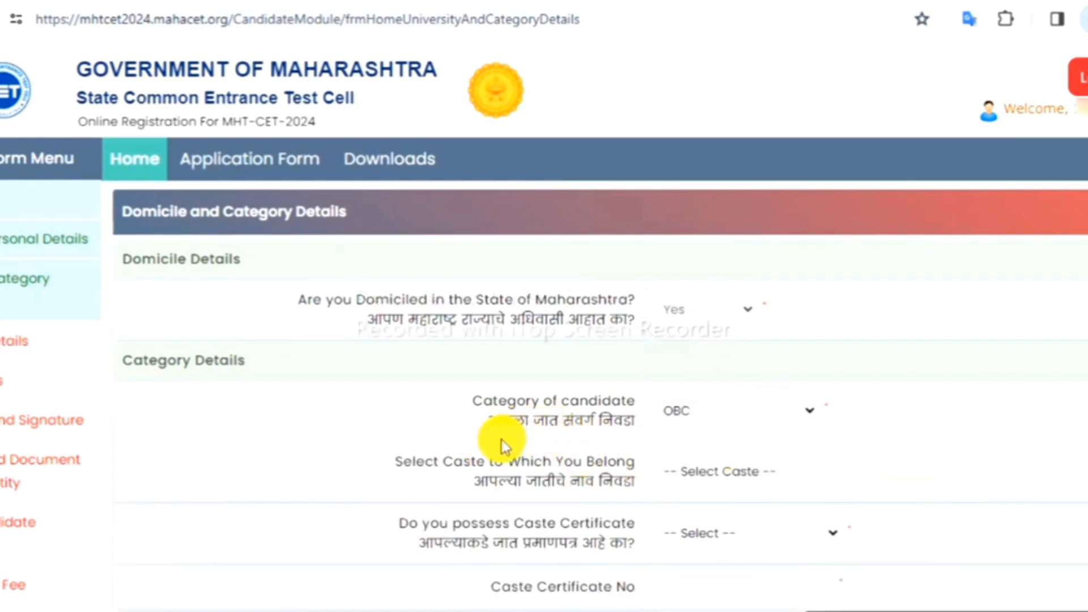
Open the Select Caste list and browse the caste options.
left_click_drag(428, 460, 790, 470)
left_click(807, 486)
left_click(807, 482)
scroll(828, 311, "down", 20)
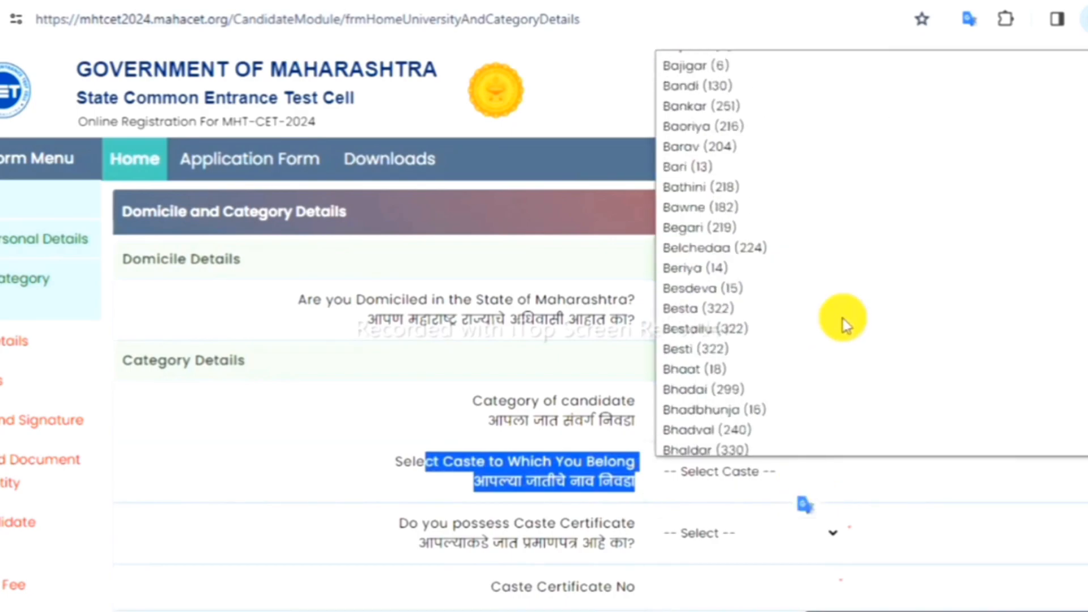
scroll(808, 290, "down", 15)
scroll(808, 283, "up", 20)
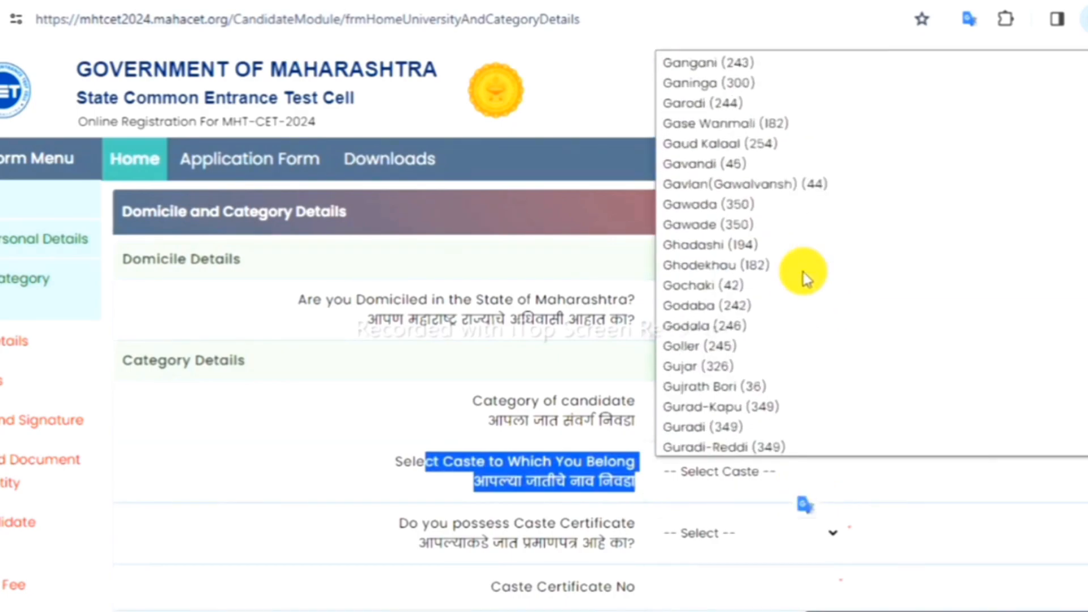
Choose caste Mali (182) and mark the caste certificate as Available.
left_click(807, 277)
scroll(822, 244, "down", 5)
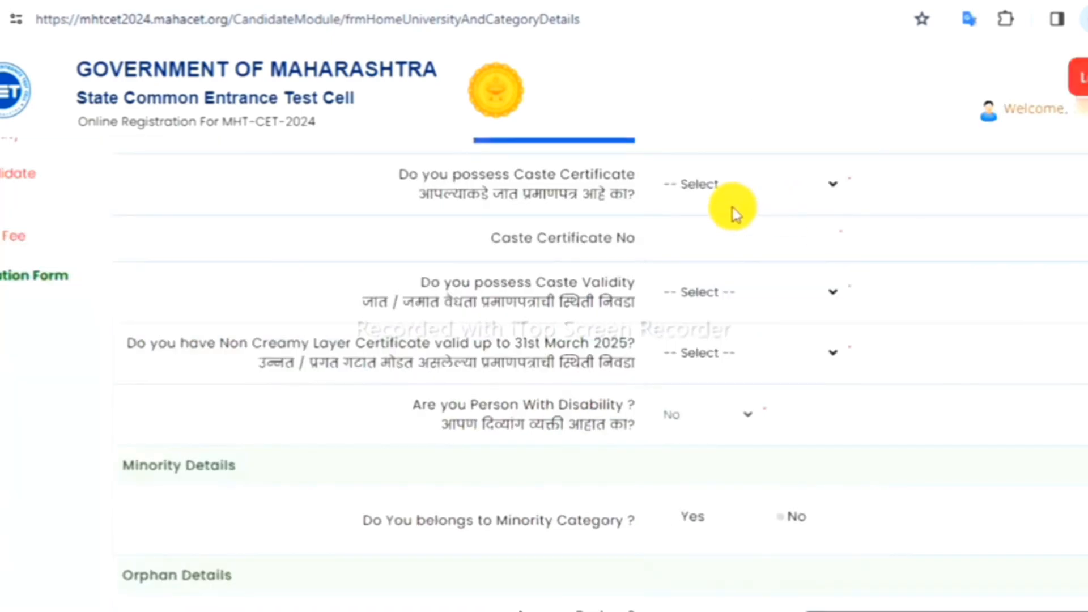
left_click_drag(418, 195, 531, 196)
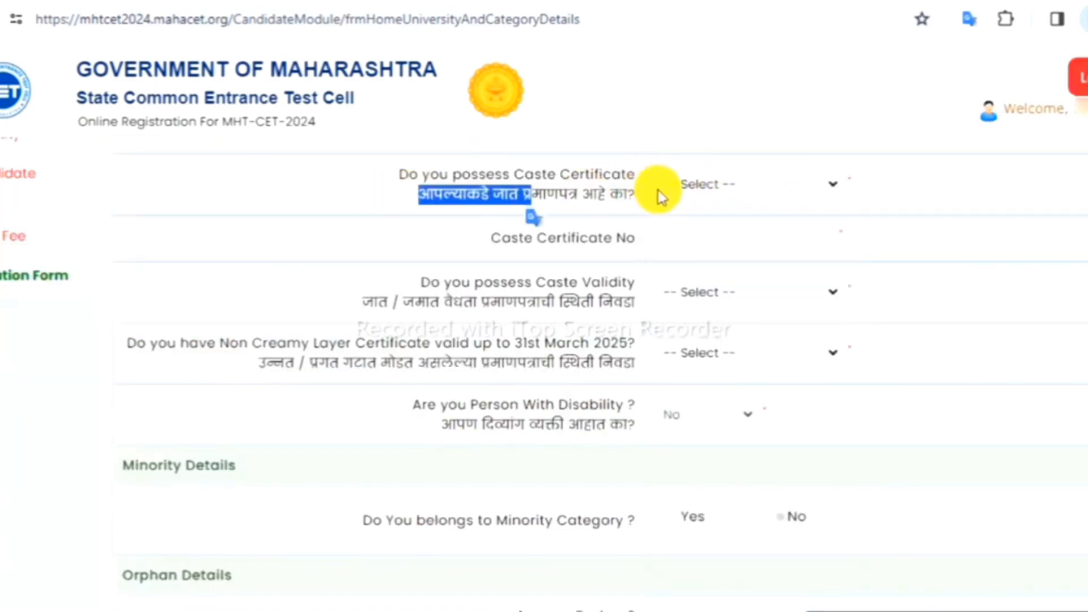
left_click(772, 196)
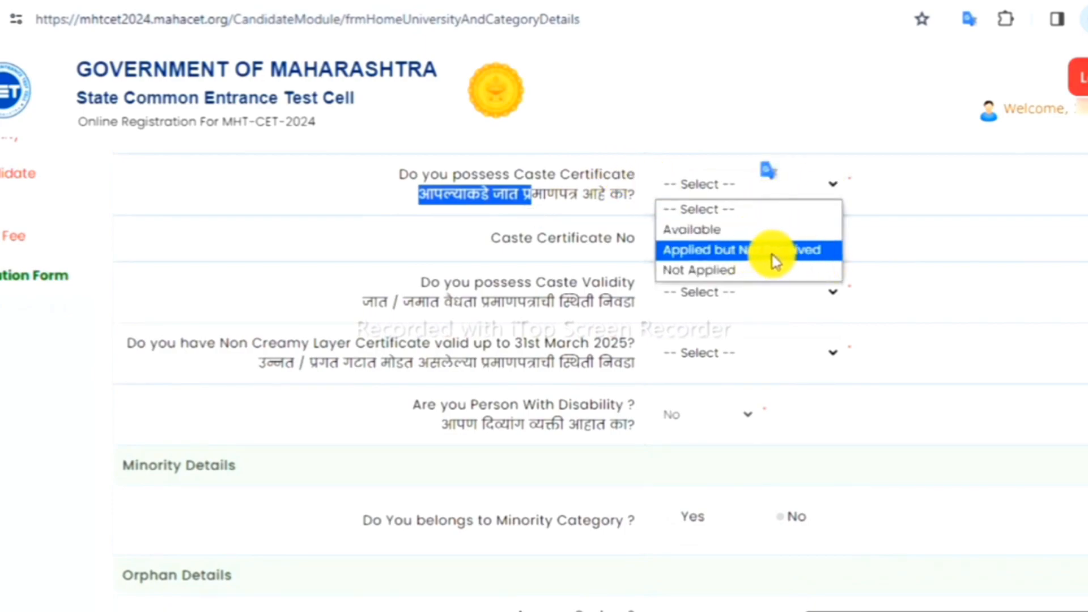
left_click(740, 234)
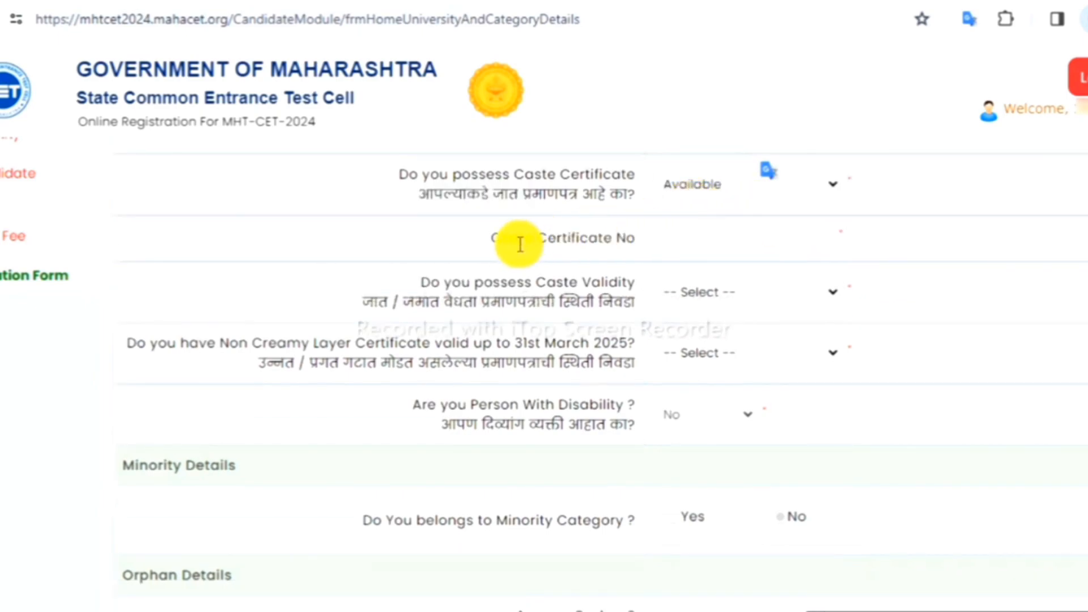
left_click_drag(493, 240, 590, 238)
left_click(602, 240)
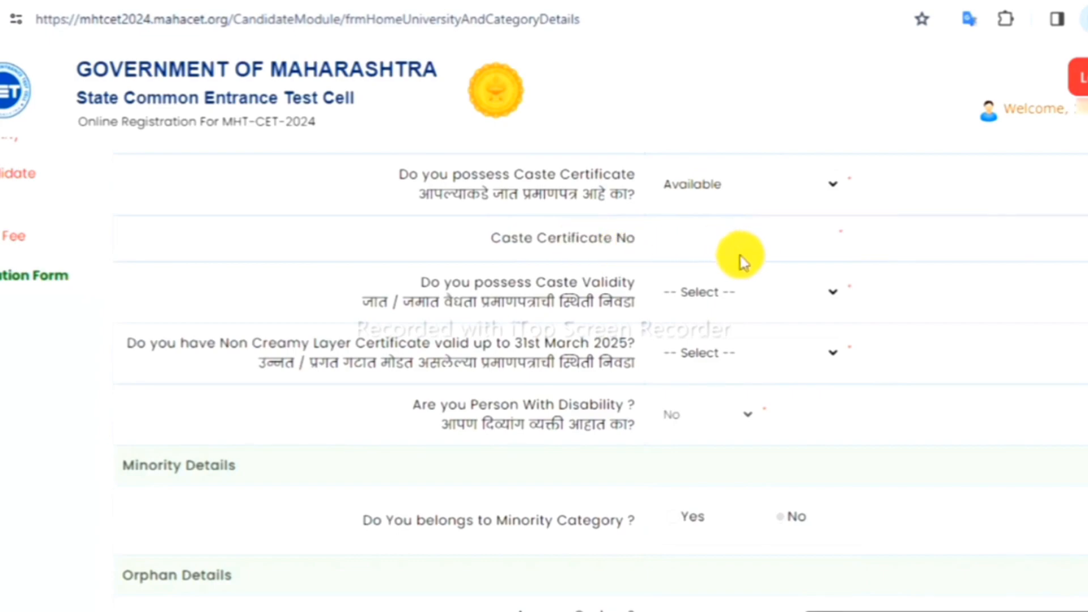
Set caste validity to Not Applied and the non-creamy layer certificate to Available.
left_click_drag(453, 281, 591, 279)
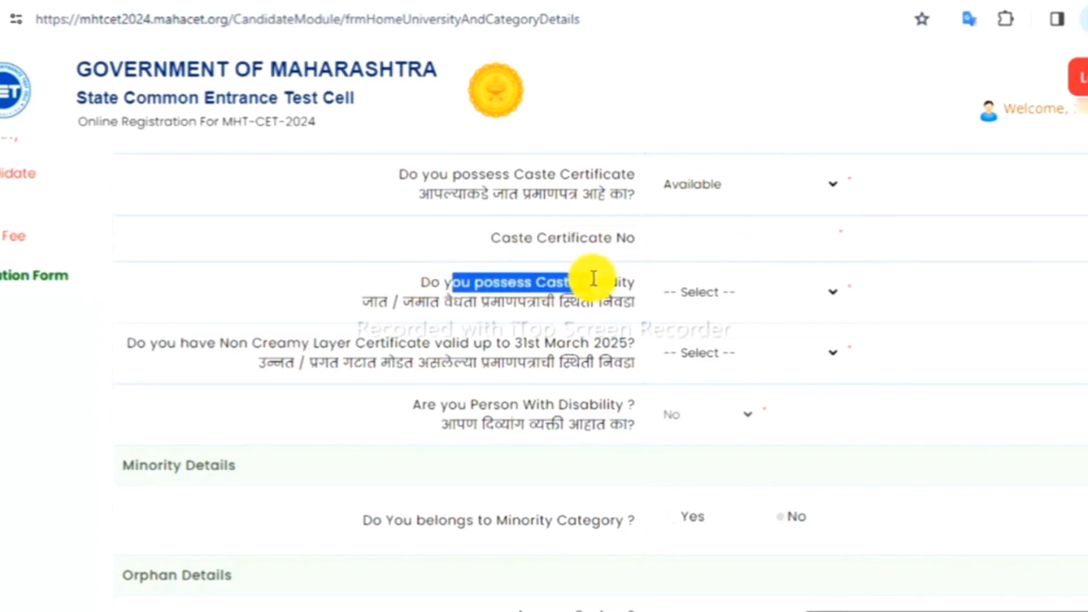
left_click(756, 305)
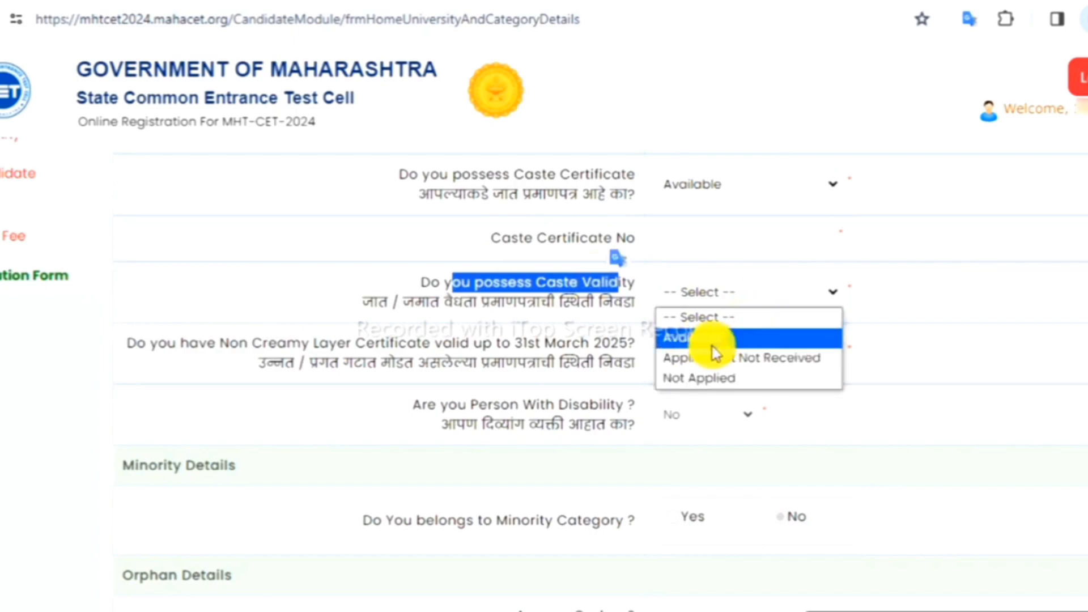
left_click(703, 383)
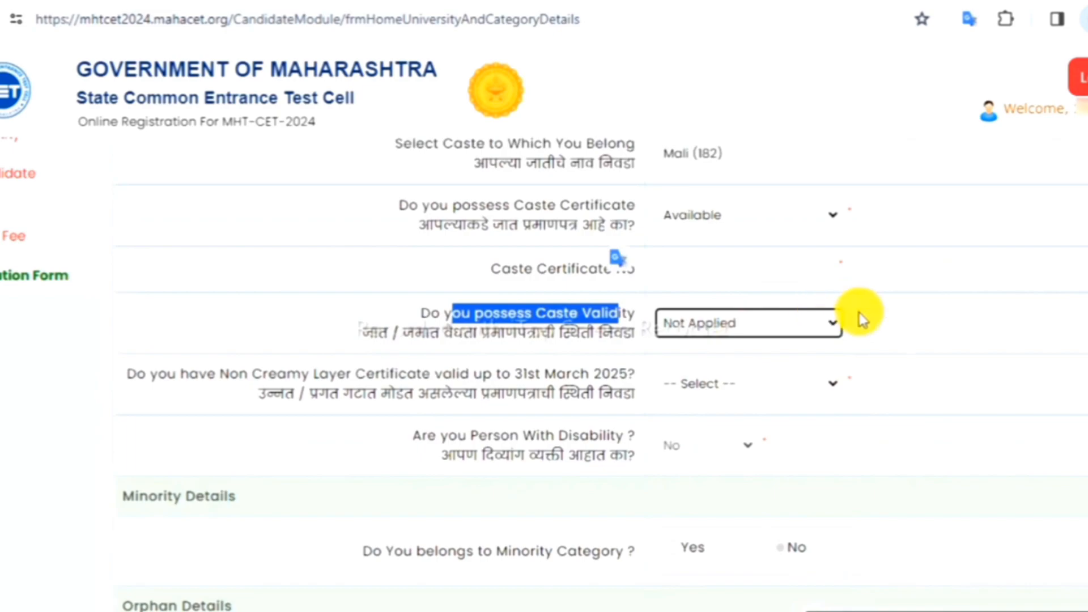
left_click(984, 342)
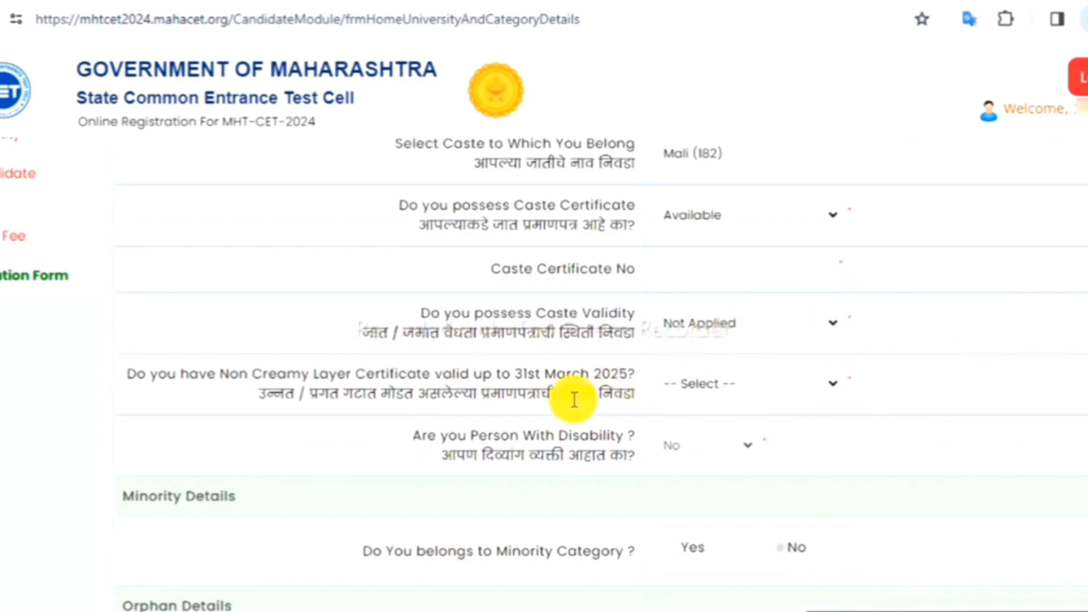
left_click_drag(151, 373, 734, 388)
left_click(735, 387)
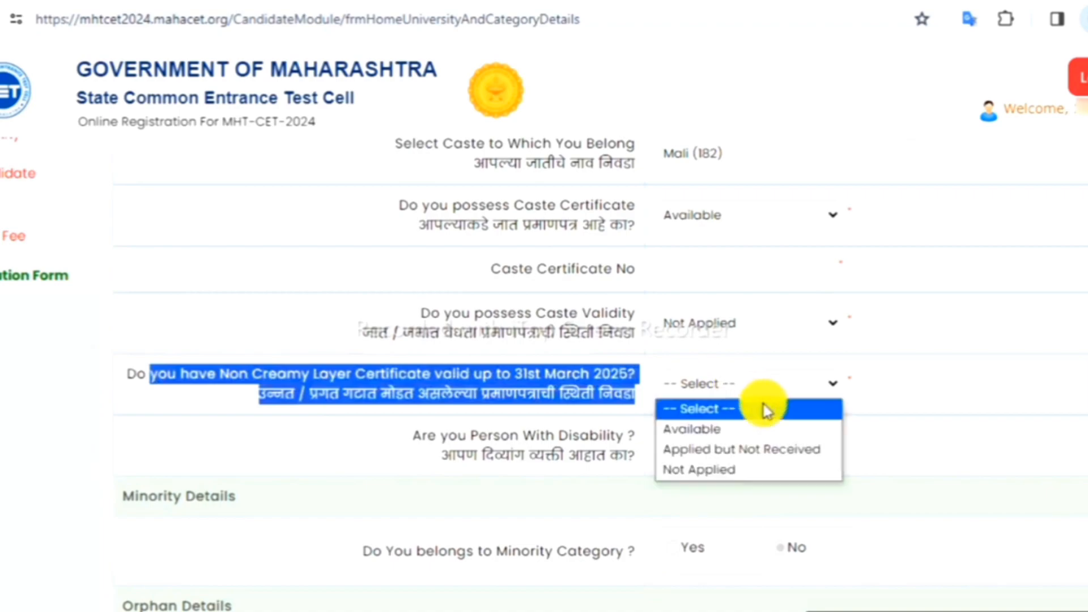
left_click(721, 436)
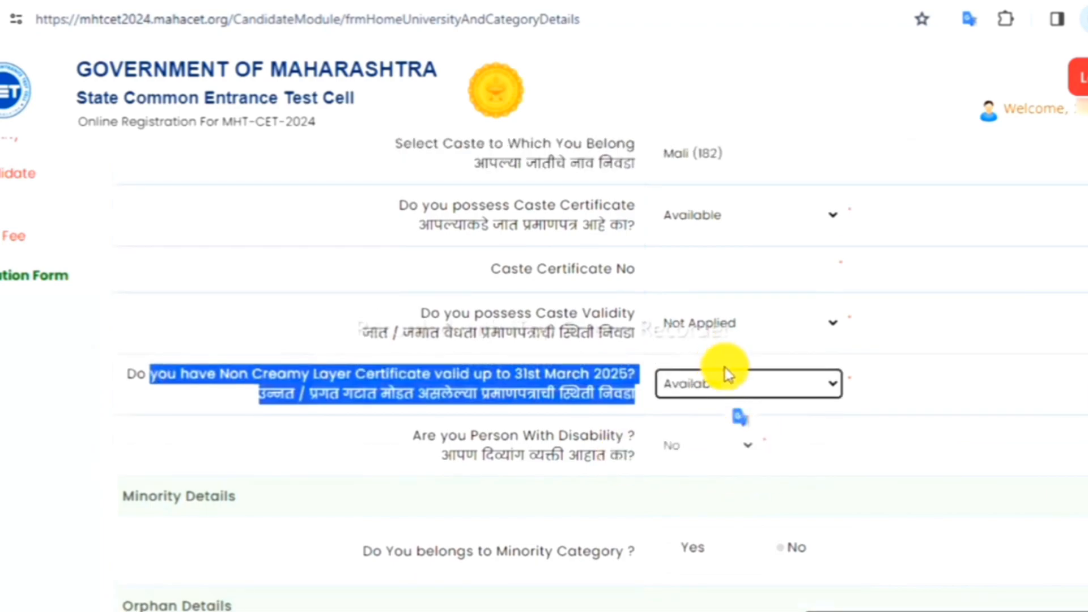
left_click(731, 385)
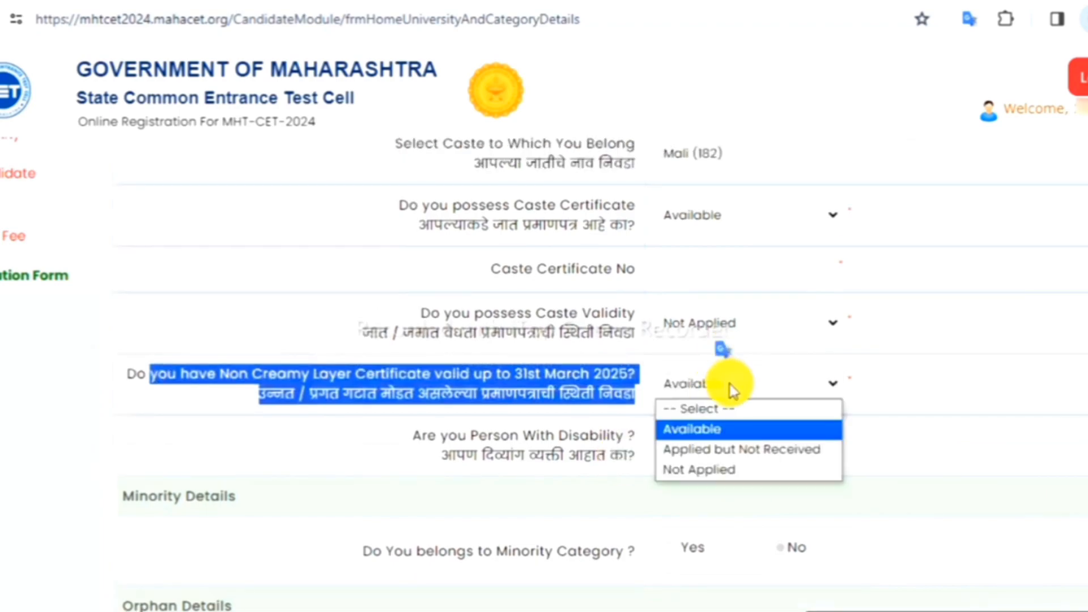
left_click(732, 432)
left_click(777, 394)
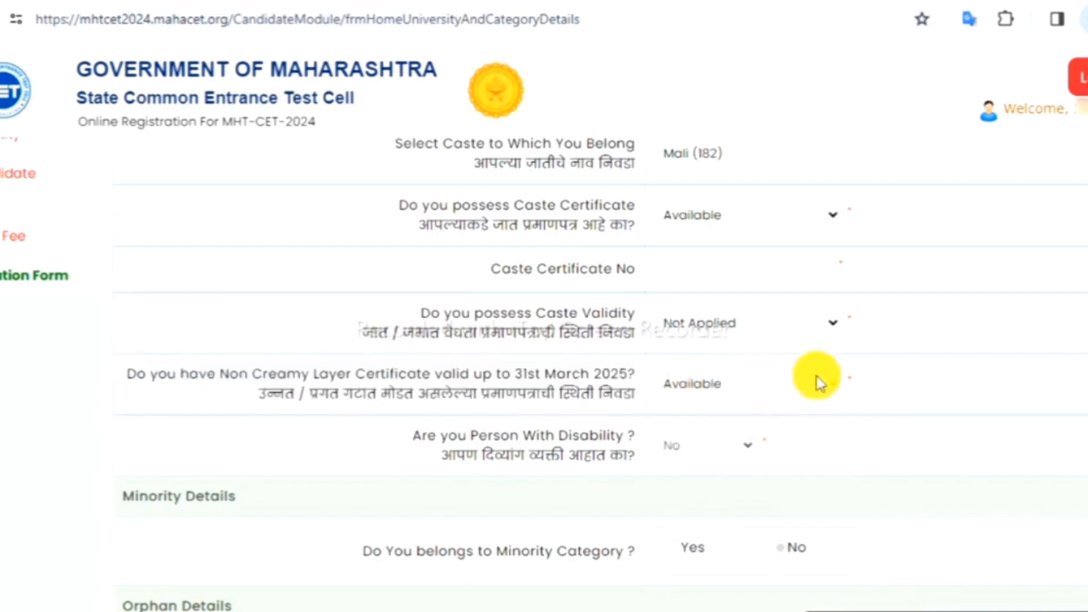
Answer No to the orphan question.
scroll(820, 383, "down", 1)
scroll(822, 383, "down", 4)
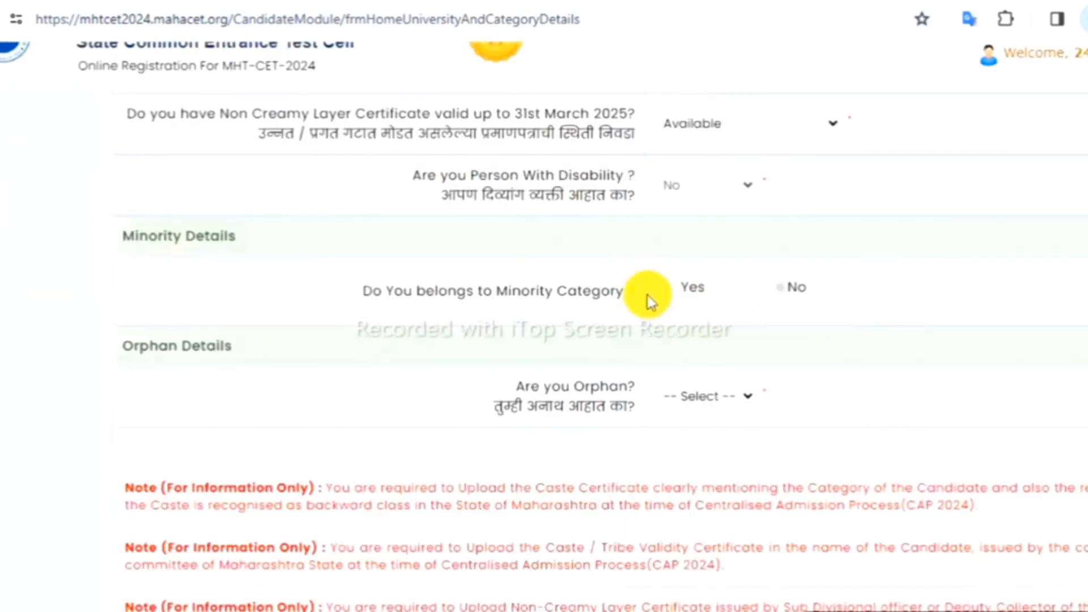
scroll(634, 335, "down", 2)
left_click_drag(526, 290, 609, 310)
left_click(746, 309)
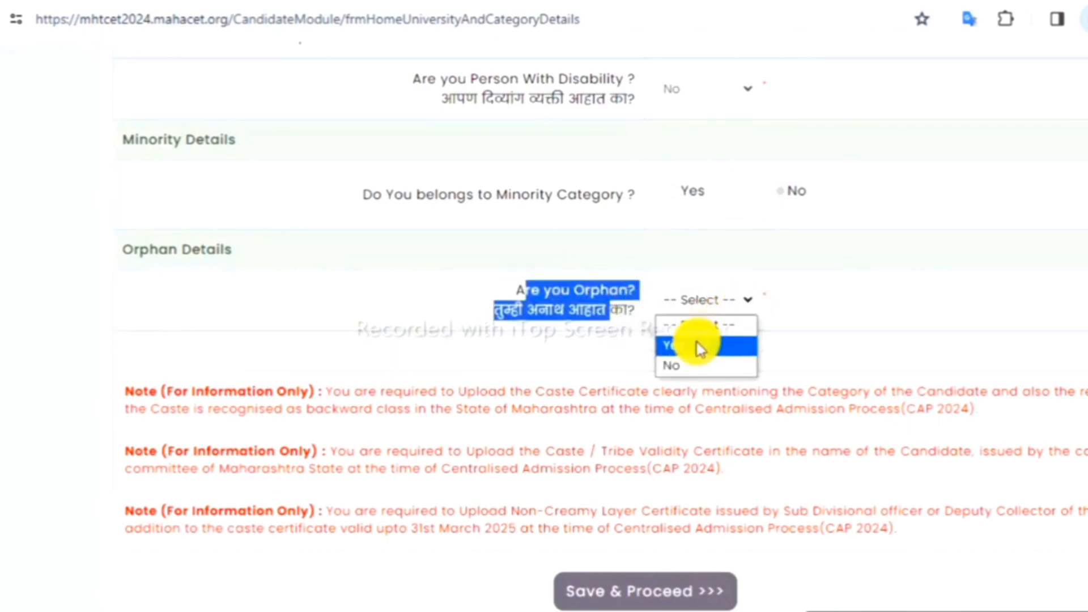
left_click(702, 368)
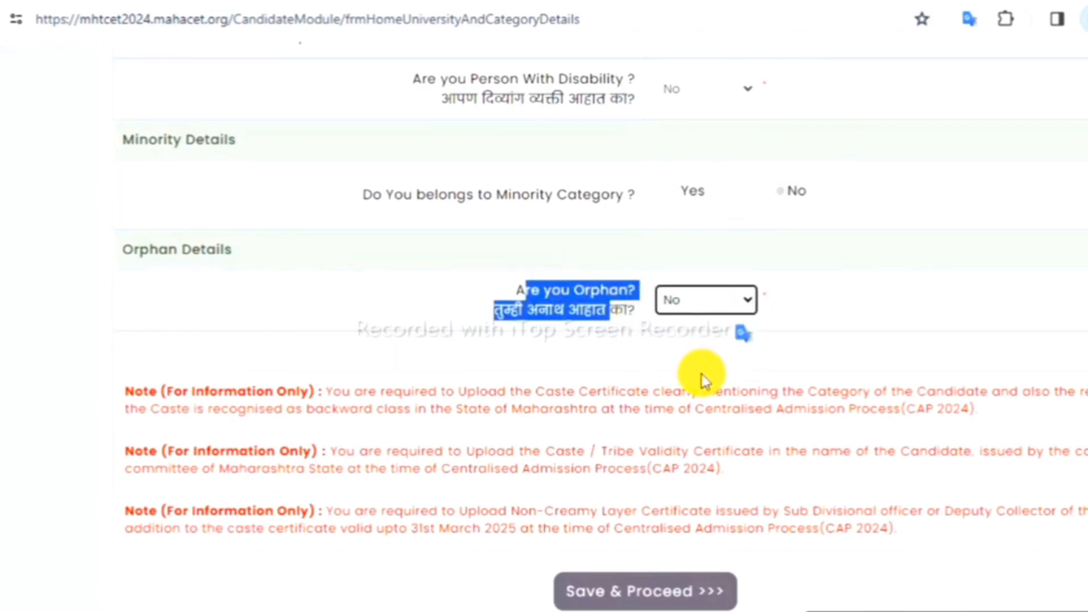
scroll(673, 493, "down", 1)
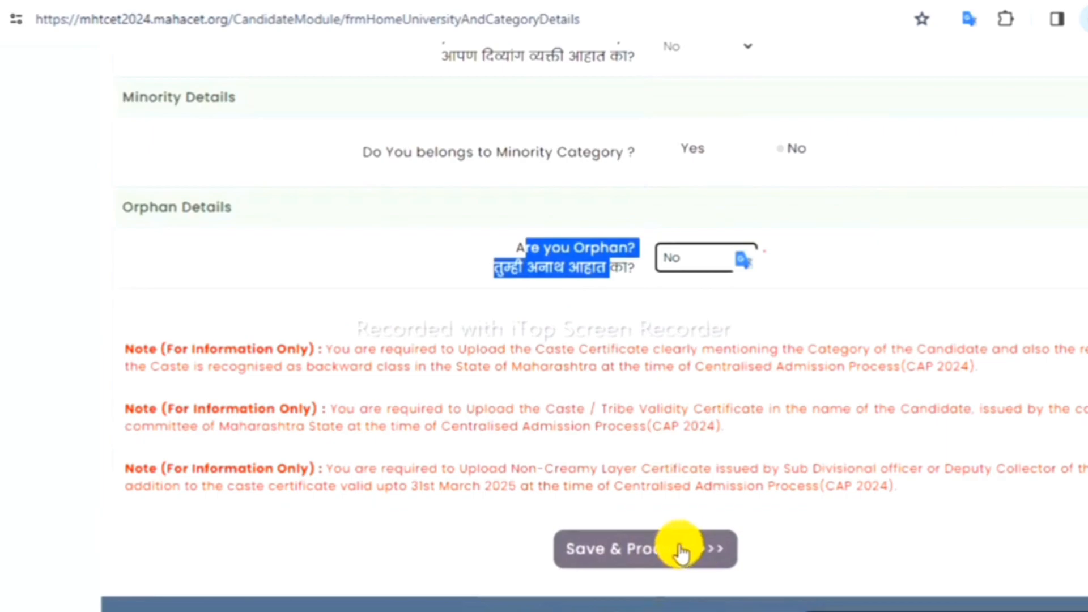
Save the category details, review the HSC marks (460 of 550), and save qualifications.
left_click(665, 550)
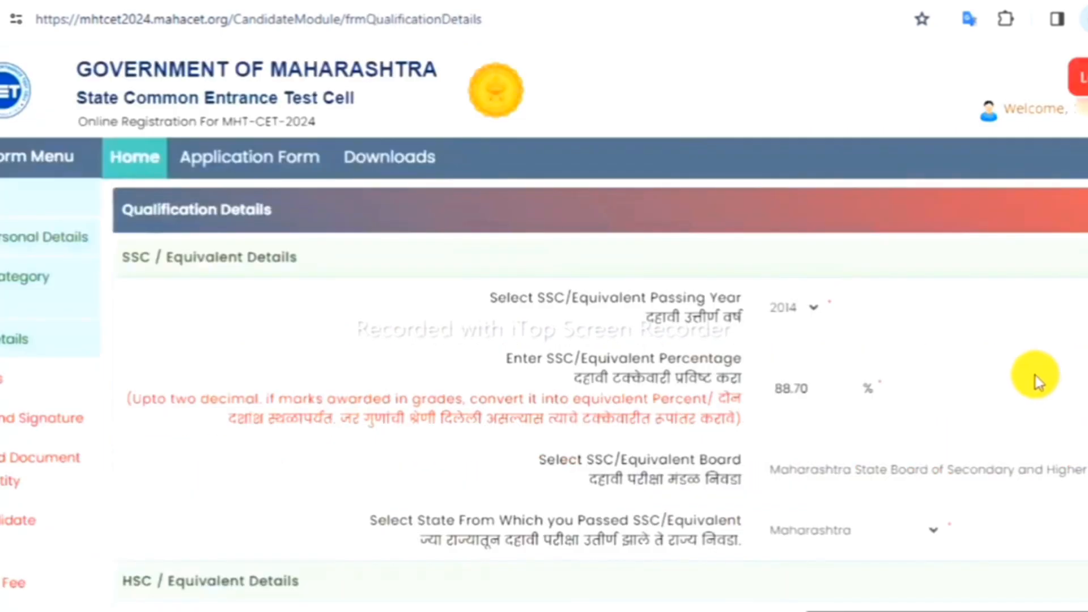
scroll(758, 401, "down", 2)
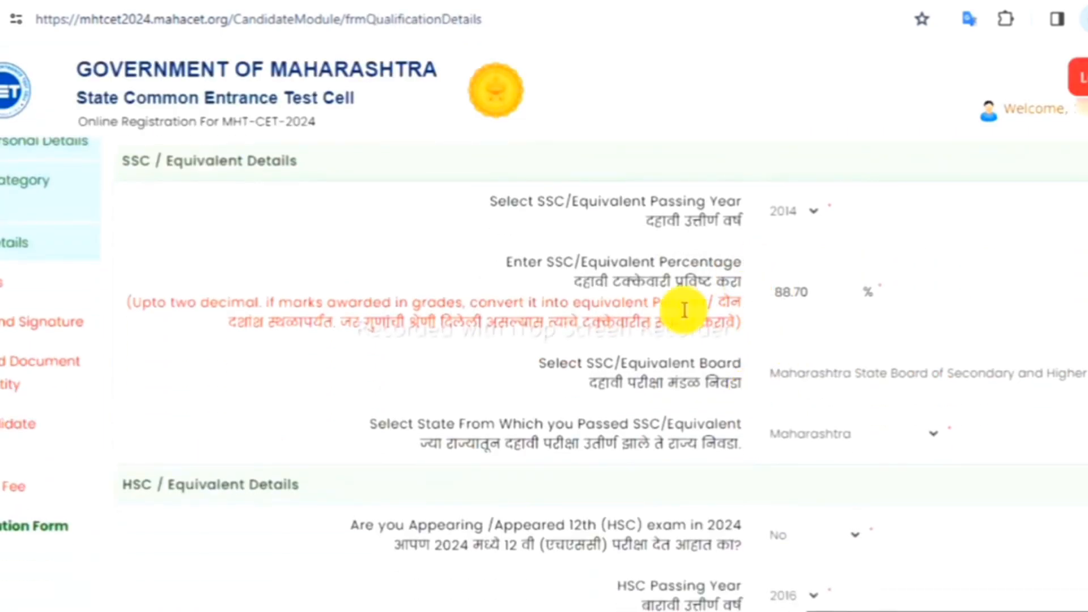
scroll(1000, 298, "down", 3)
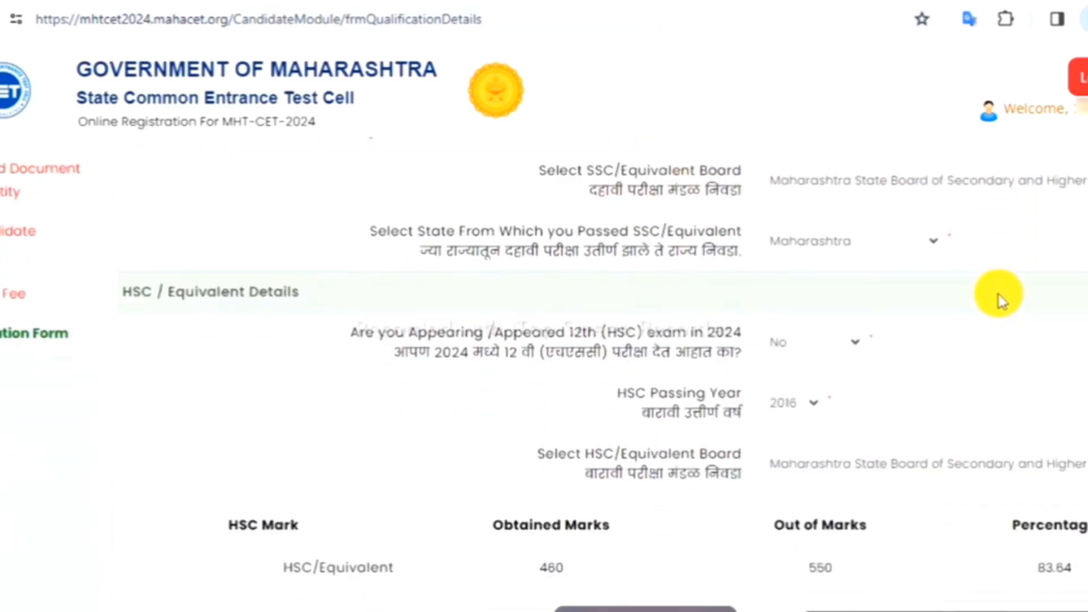
scroll(999, 297, "down", 1)
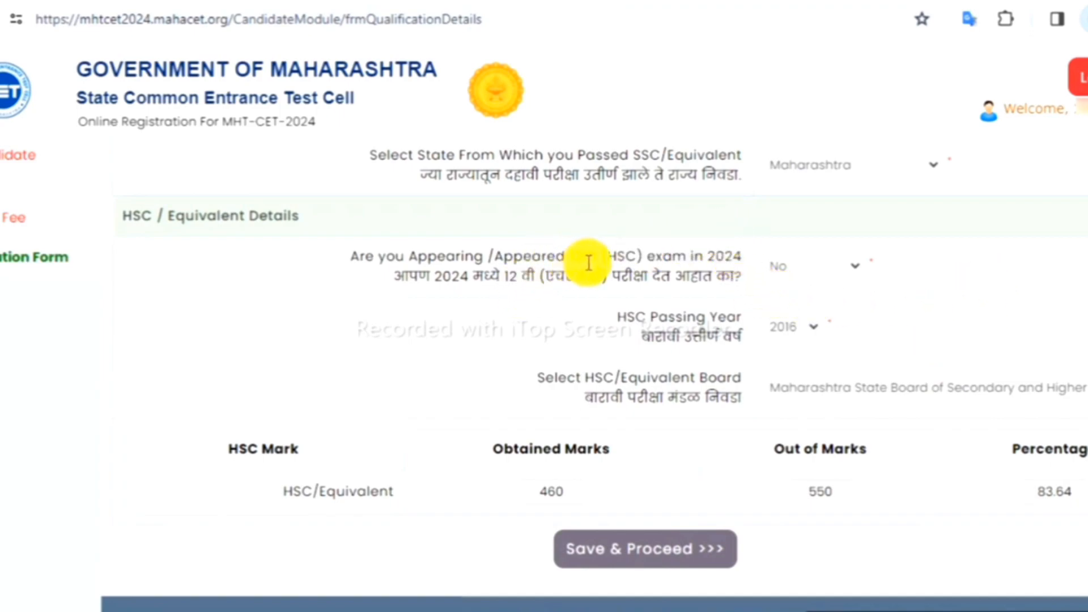
left_click_drag(643, 272, 648, 277)
left_click(1015, 277)
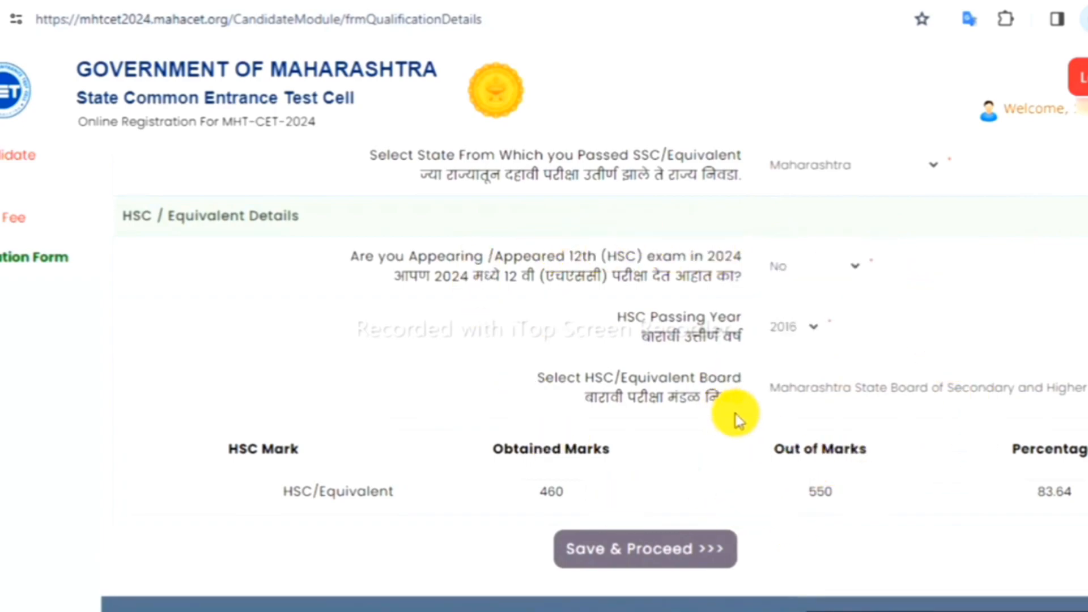
left_click(678, 558)
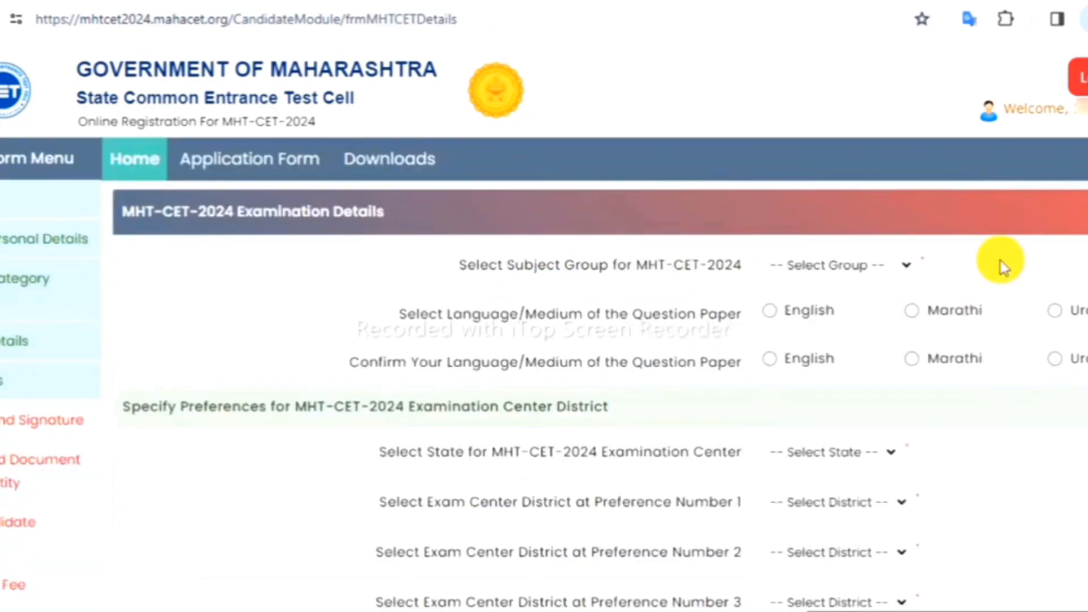
Set the Subject Group to Both (PCM and PCB).
left_click(830, 267)
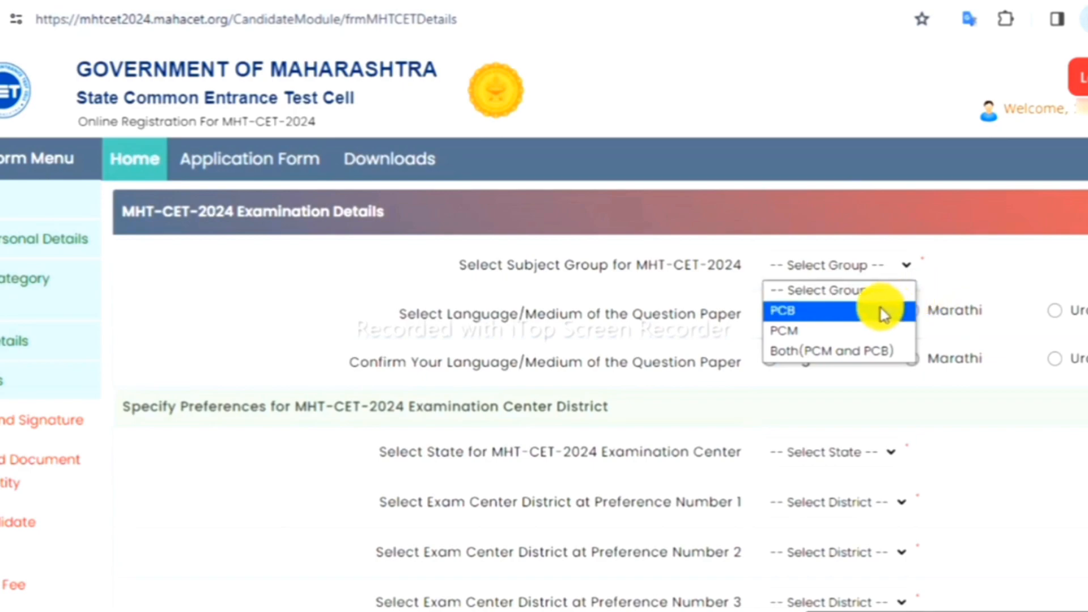
left_click(910, 260)
left_click(870, 262)
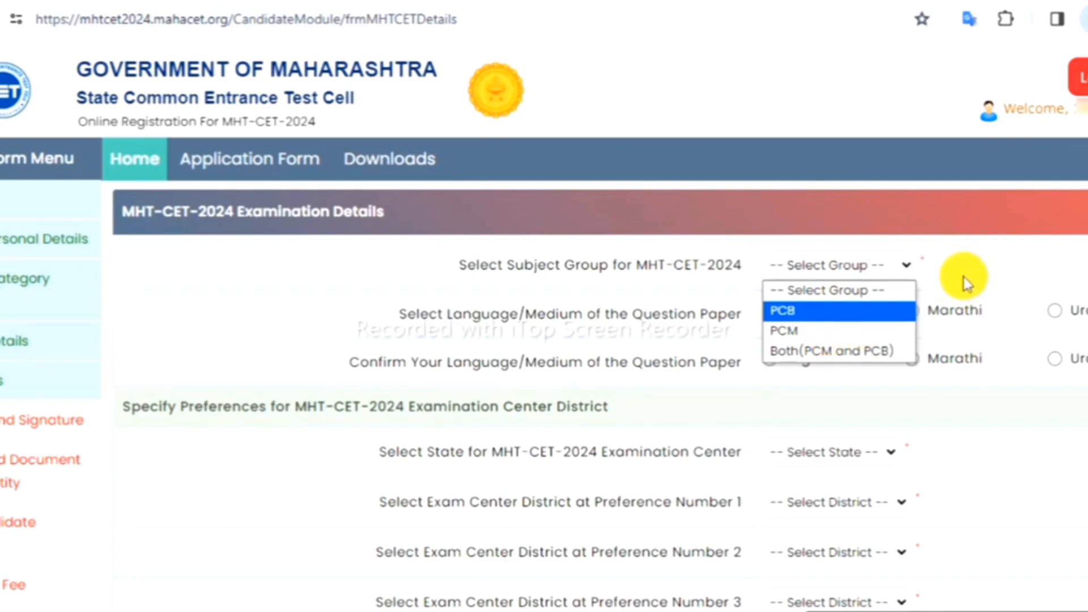
left_click(857, 352)
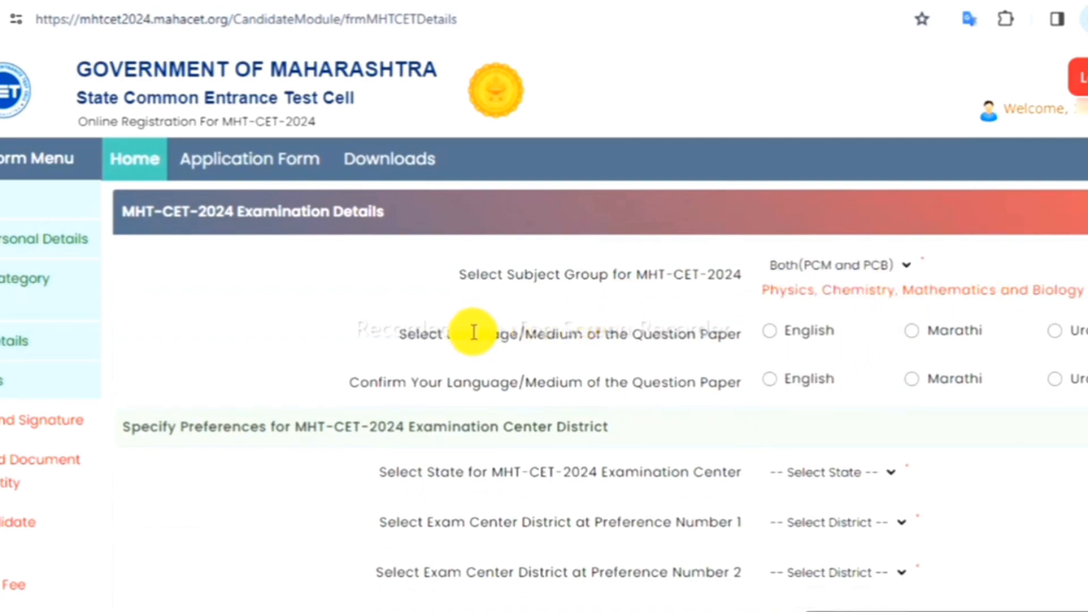
Choose English as the question-paper language and confirm English in the second row.
left_click_drag(429, 334, 718, 337)
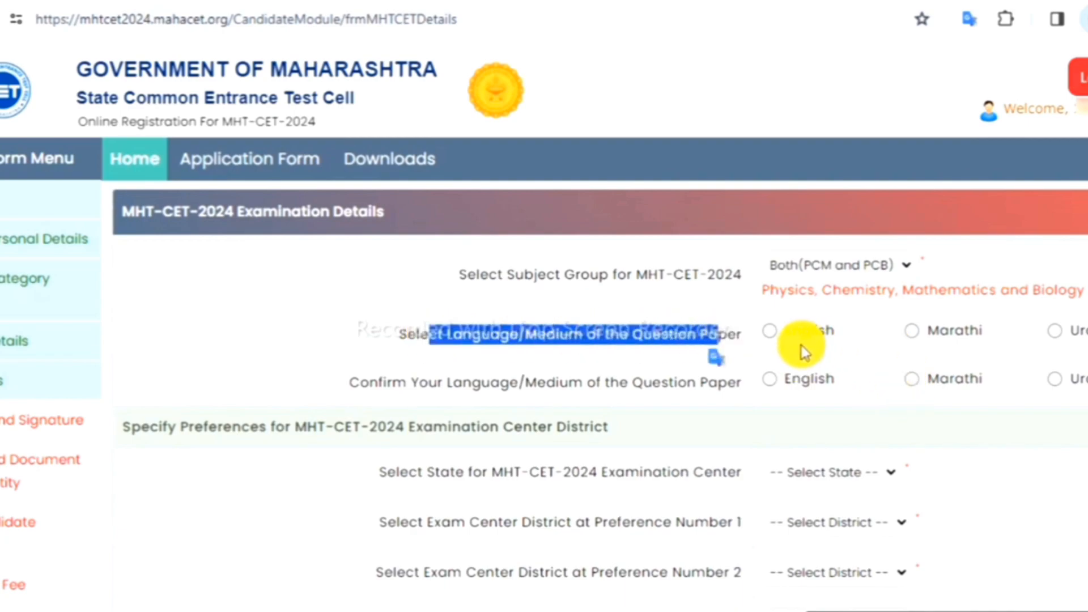
left_click(771, 335)
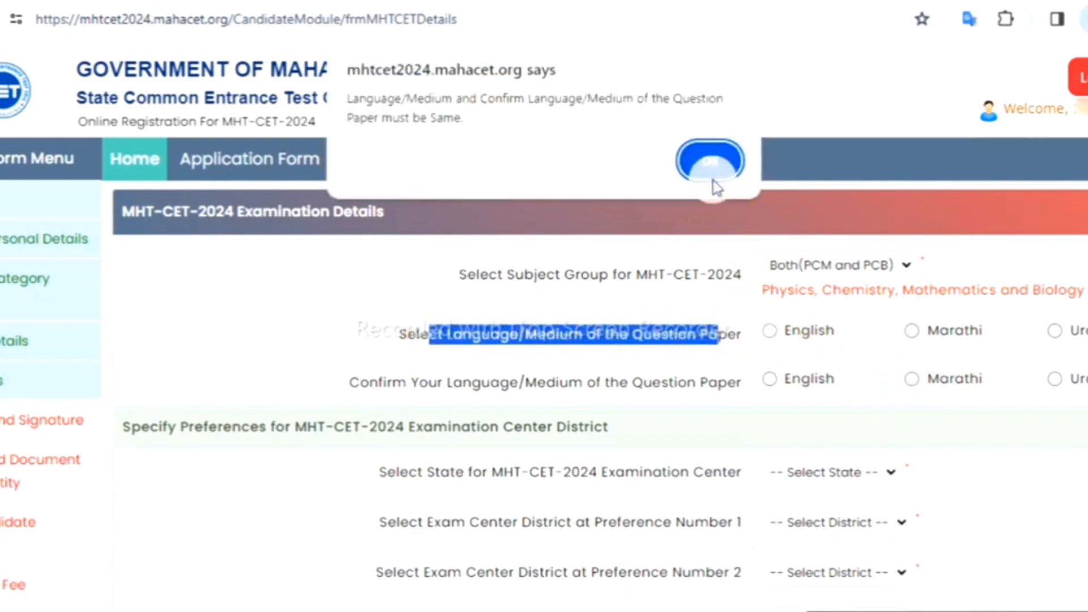
left_click(728, 163)
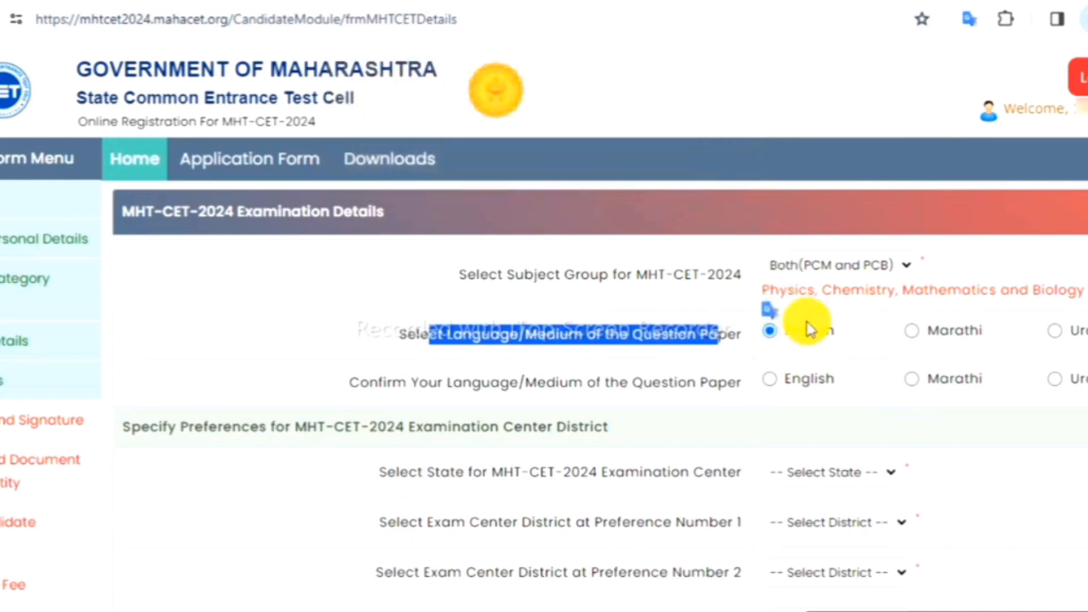
left_click(912, 333)
left_click(712, 161)
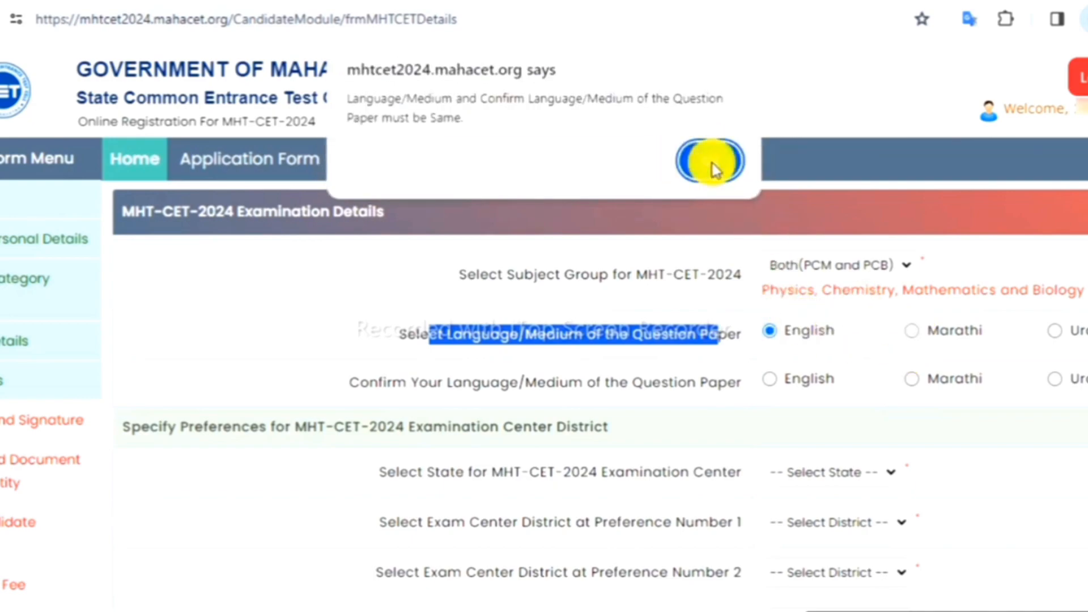
left_click(882, 344)
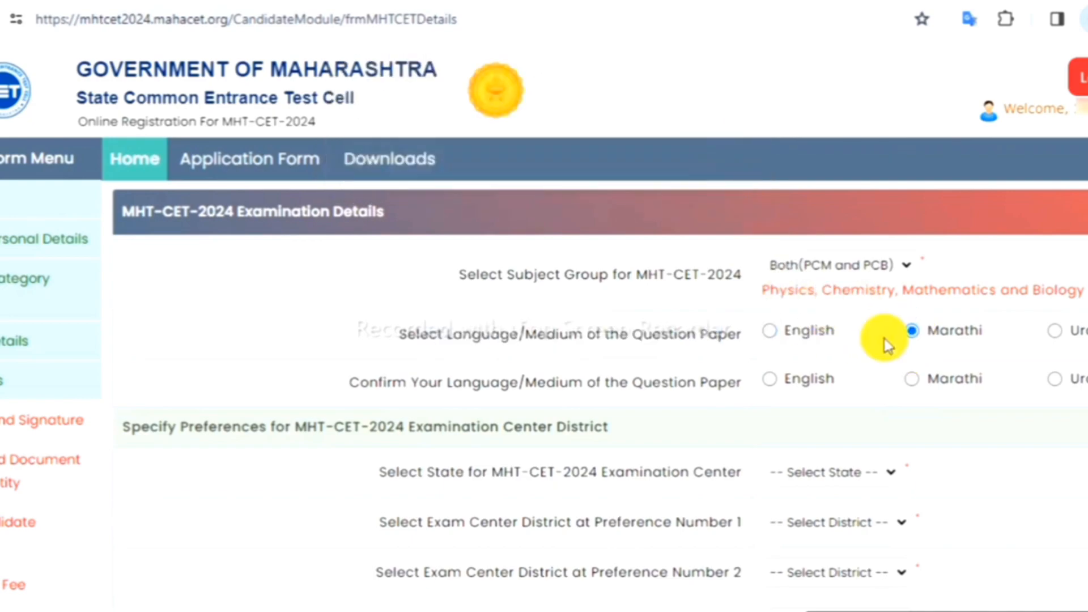
left_click(769, 332)
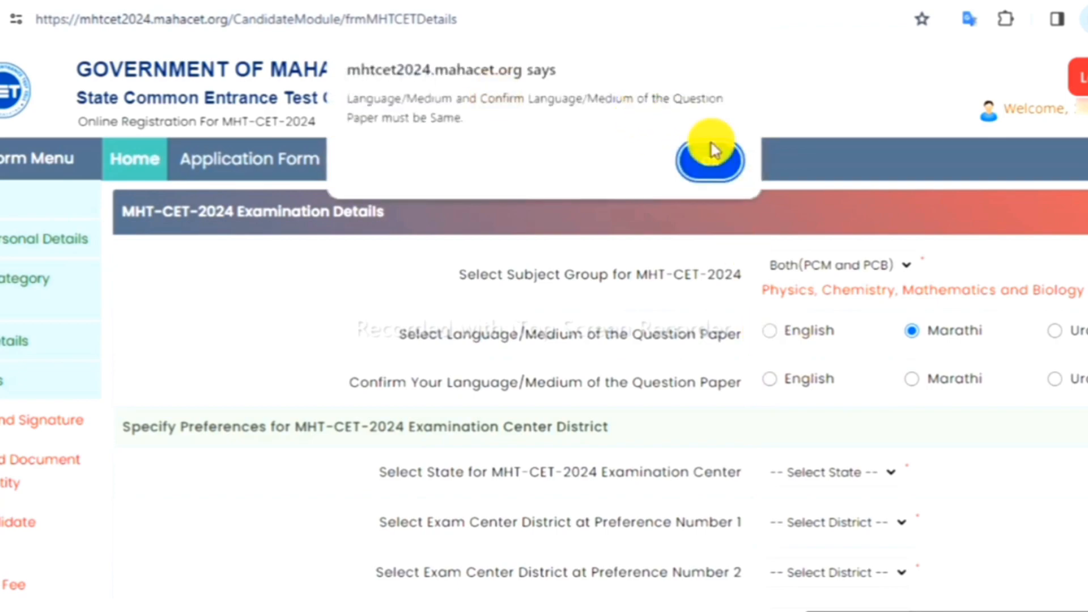
left_click(703, 170)
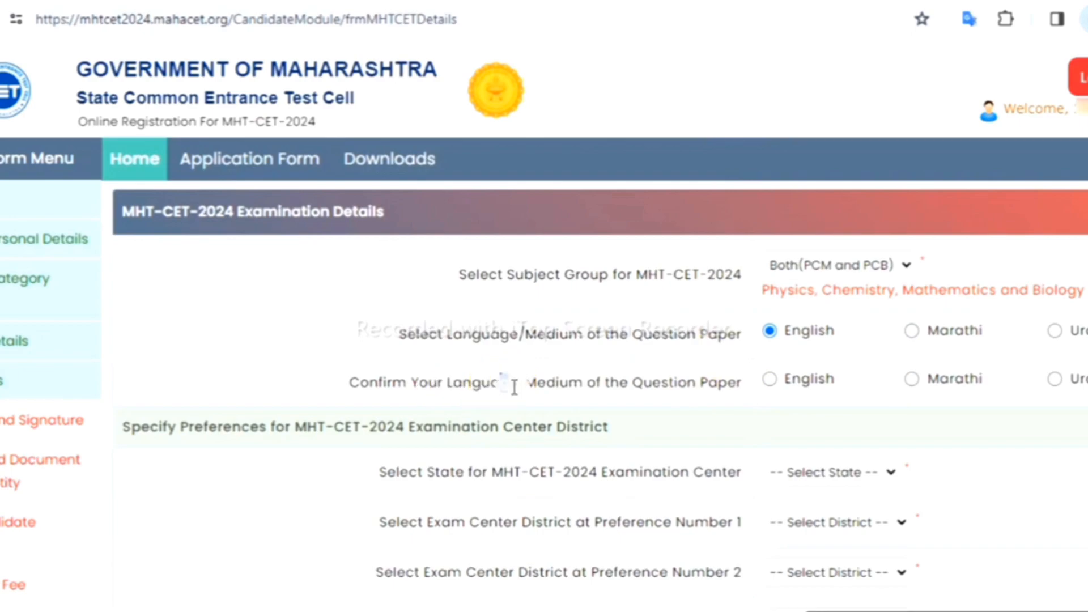
left_click_drag(501, 384, 696, 386)
left_click(794, 391)
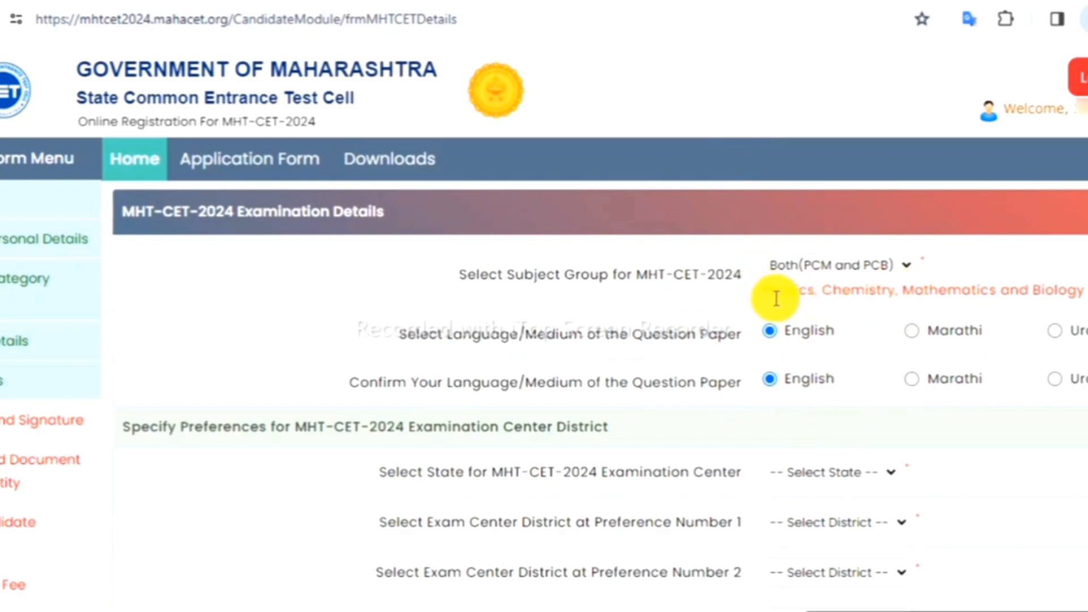
left_click_drag(832, 292, 1046, 293)
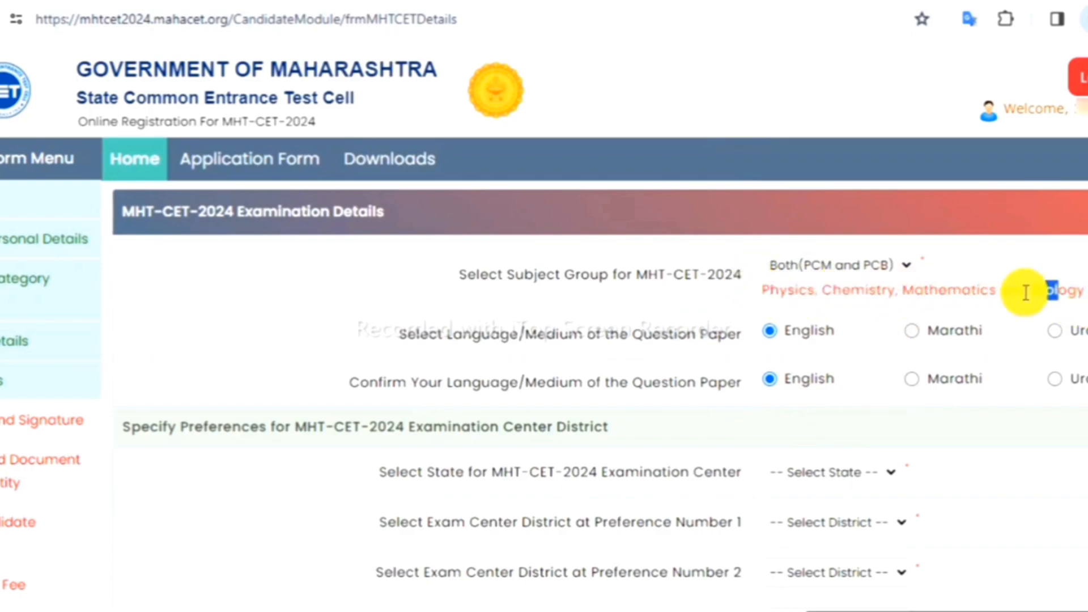
Pick Maharashtra as exam-centre state, with district preferences 1 Buldhana and 2 Aurangabad.
scroll(794, 357, "down", 3)
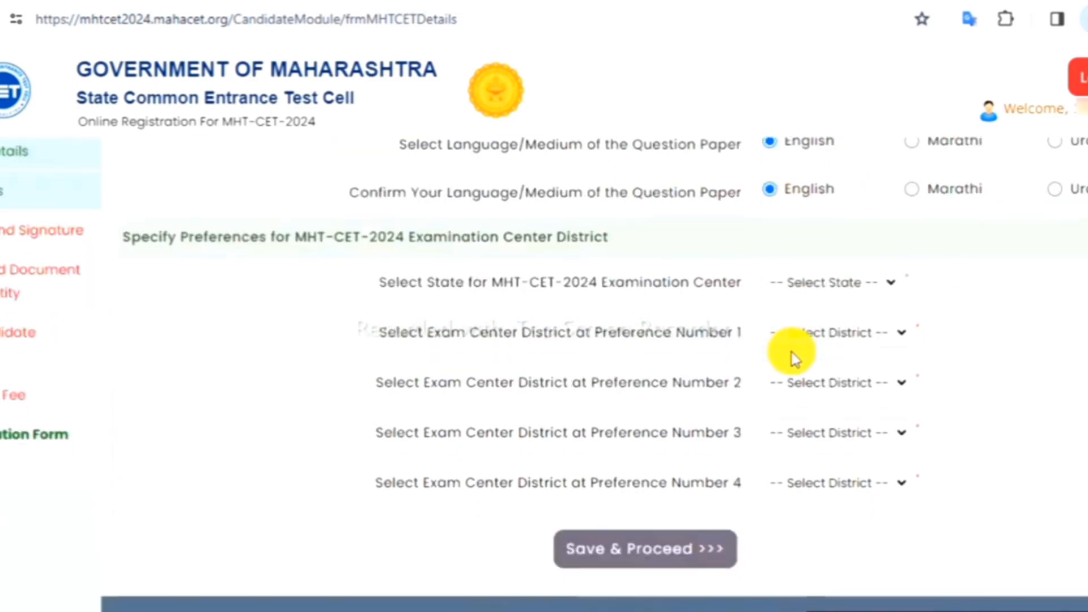
left_click_drag(498, 278, 714, 284)
left_click(814, 289)
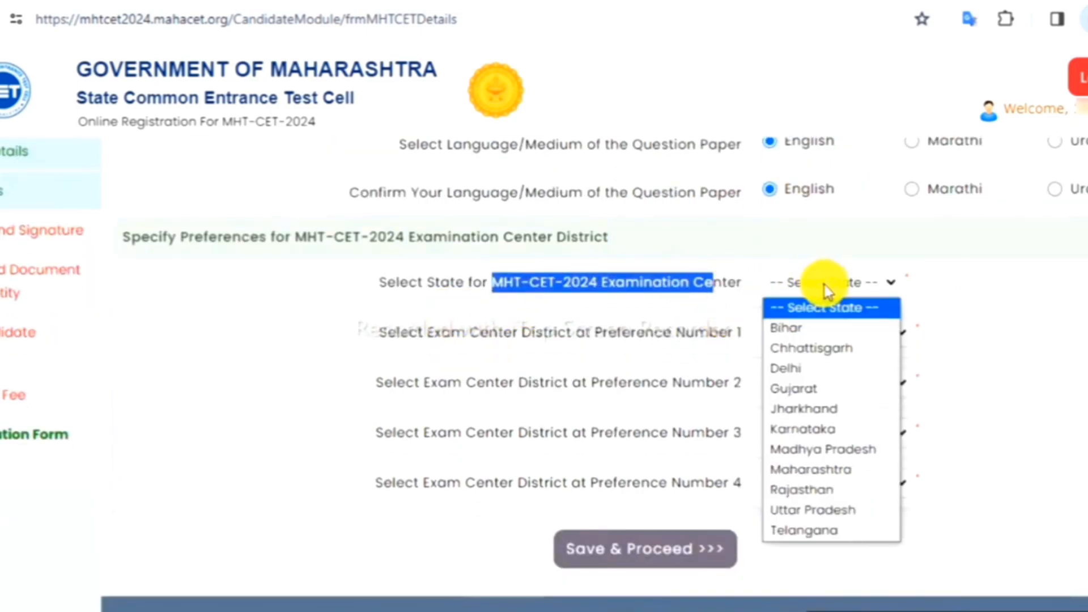
left_click(809, 471)
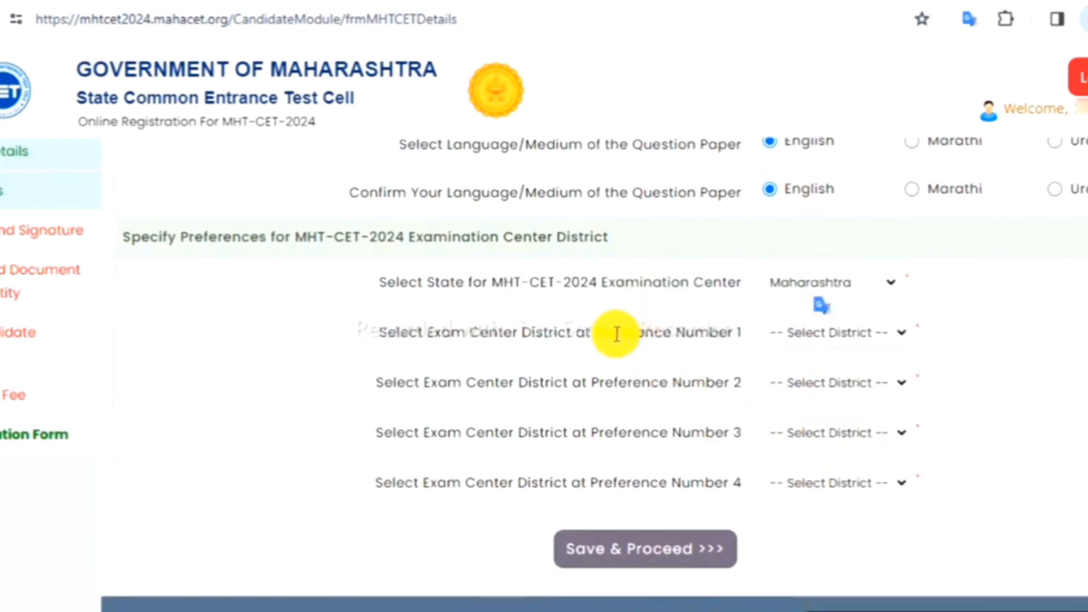
left_click_drag(531, 333, 663, 334)
left_click(837, 334)
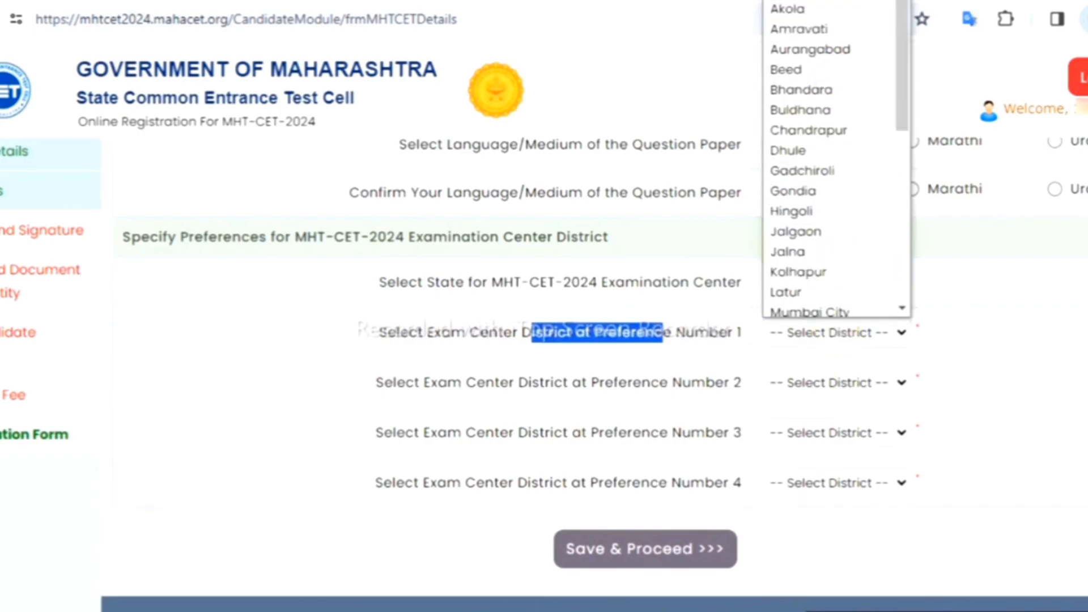
left_click(821, 118)
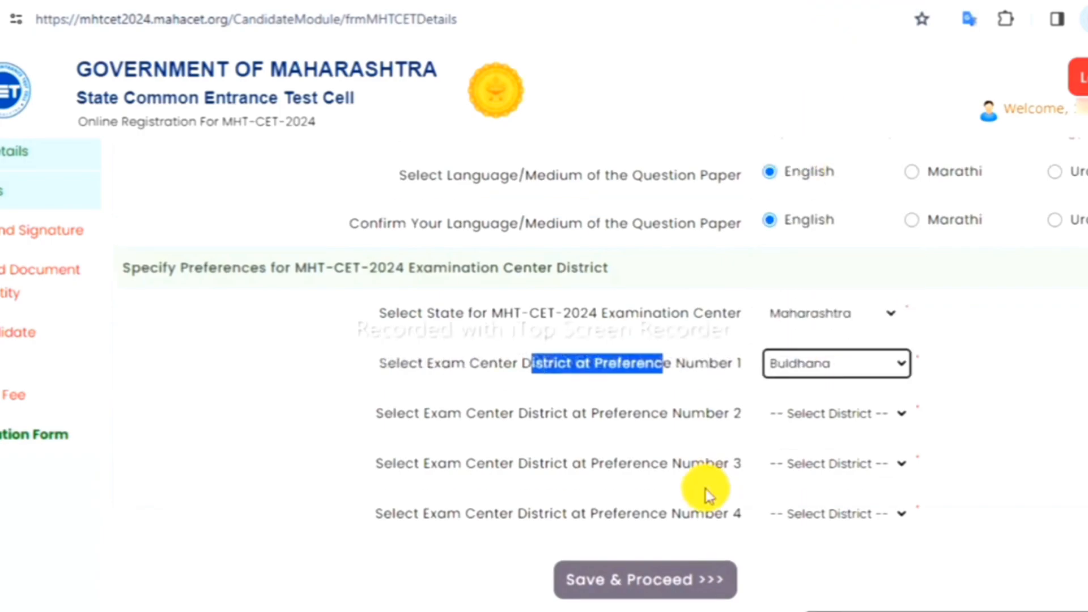
left_click_drag(682, 432, 800, 387)
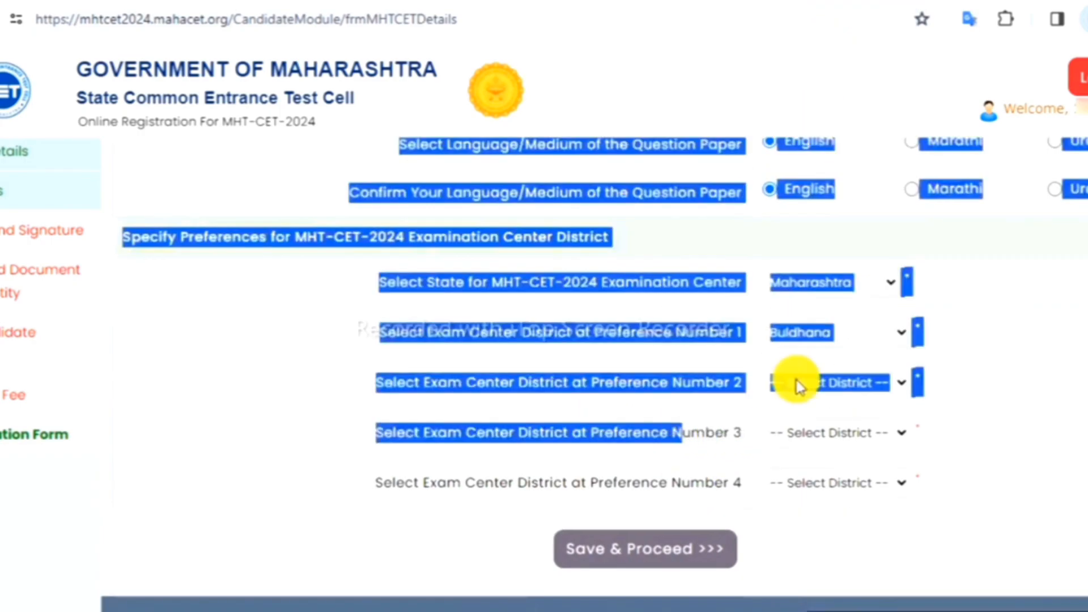
left_click(833, 383)
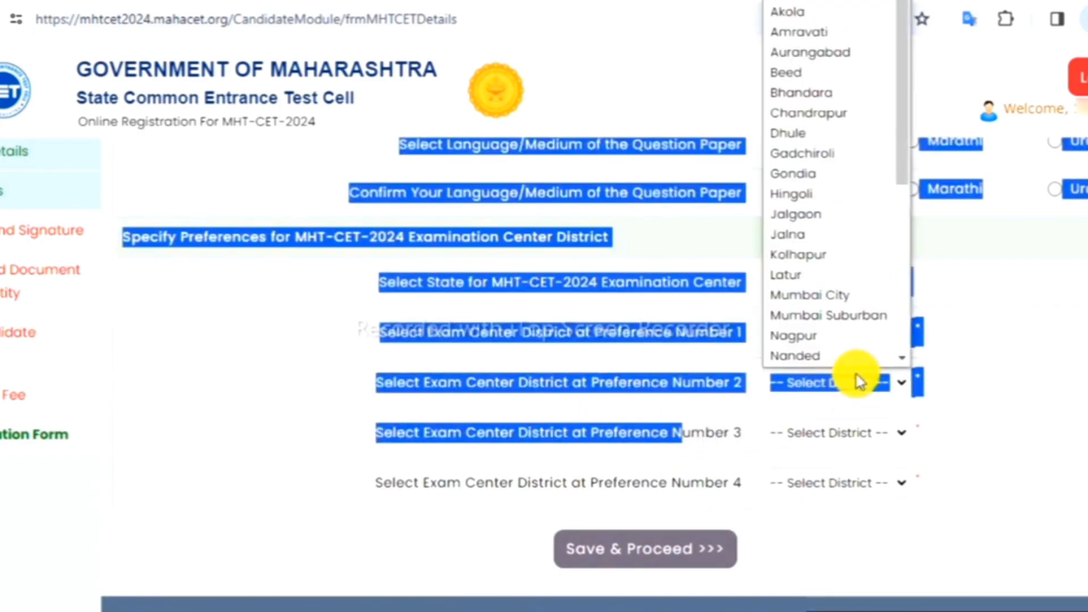
left_click(846, 50)
Set district preference 3 to Amravati and preference 4 to Pune.
scroll(843, 371, "down", 1)
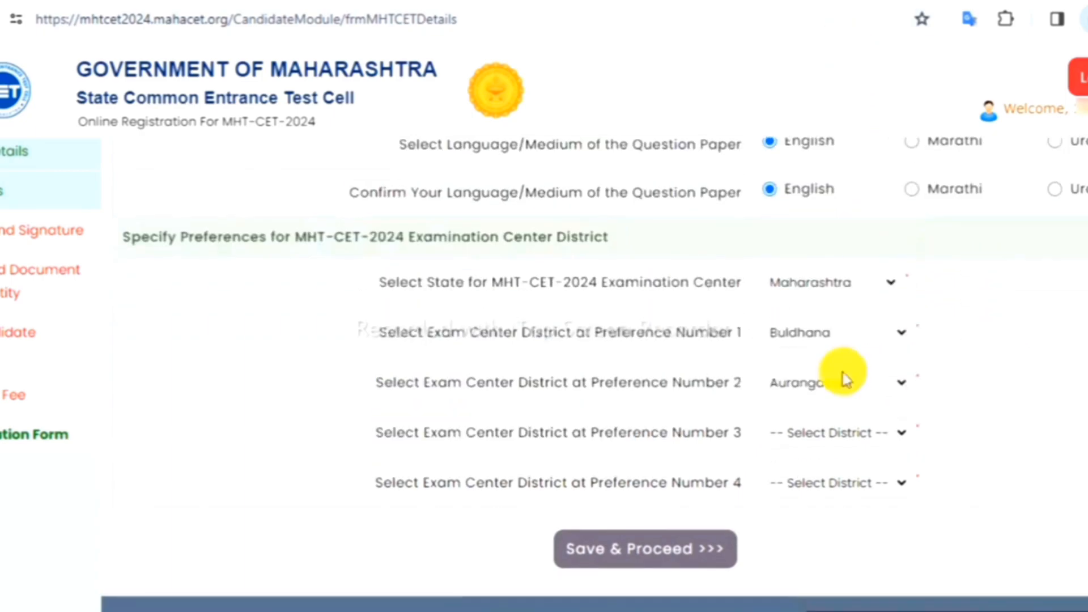
left_click_drag(578, 433, 941, 447)
left_click(894, 438)
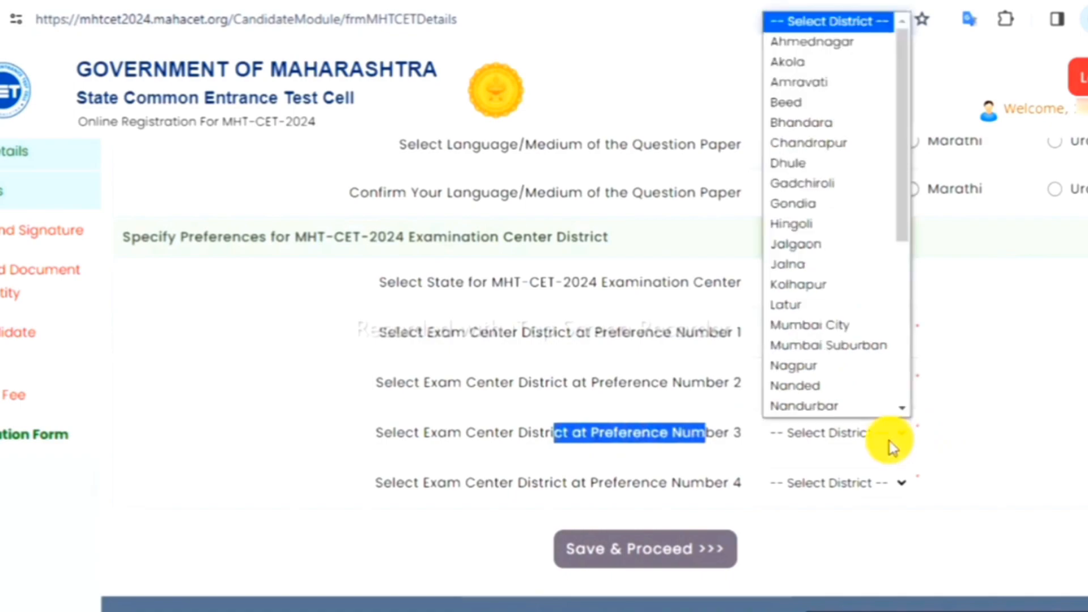
scroll(811, 334, "down", 5)
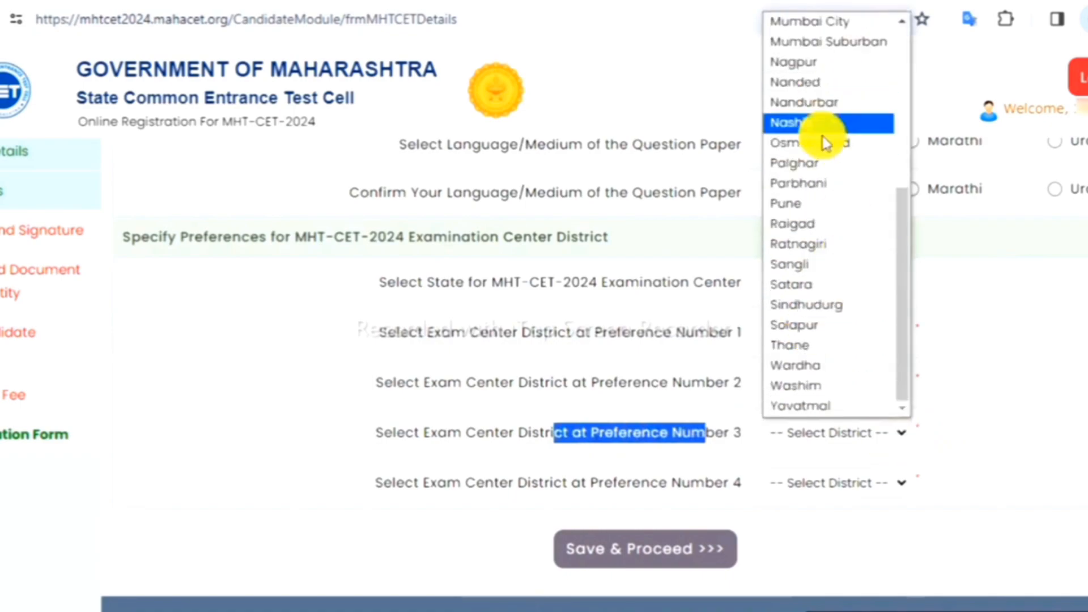
scroll(817, 340, "up", 5)
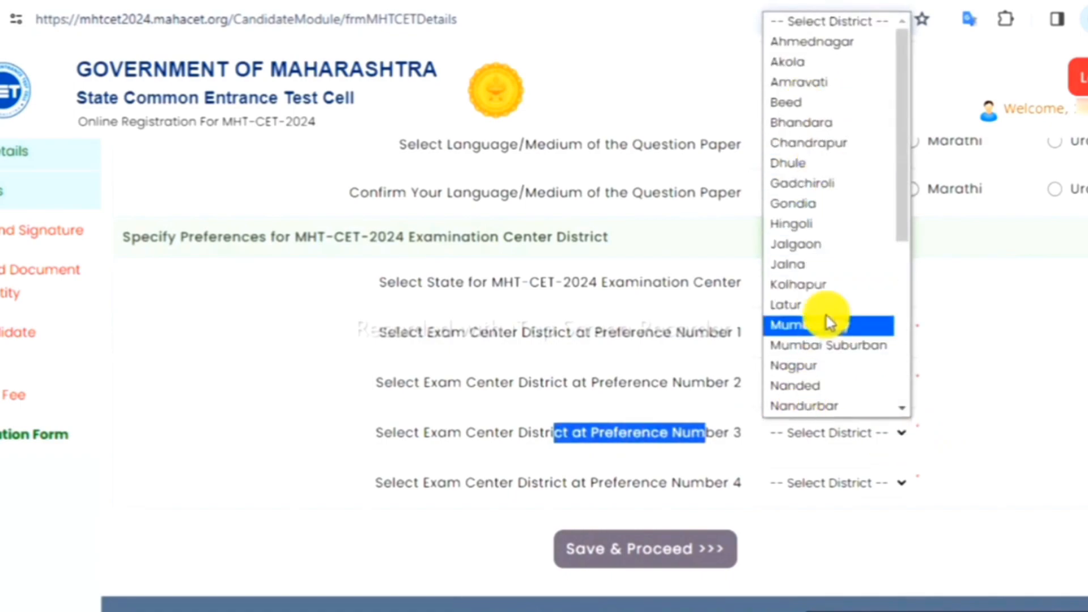
scroll(833, 239, "down", 5)
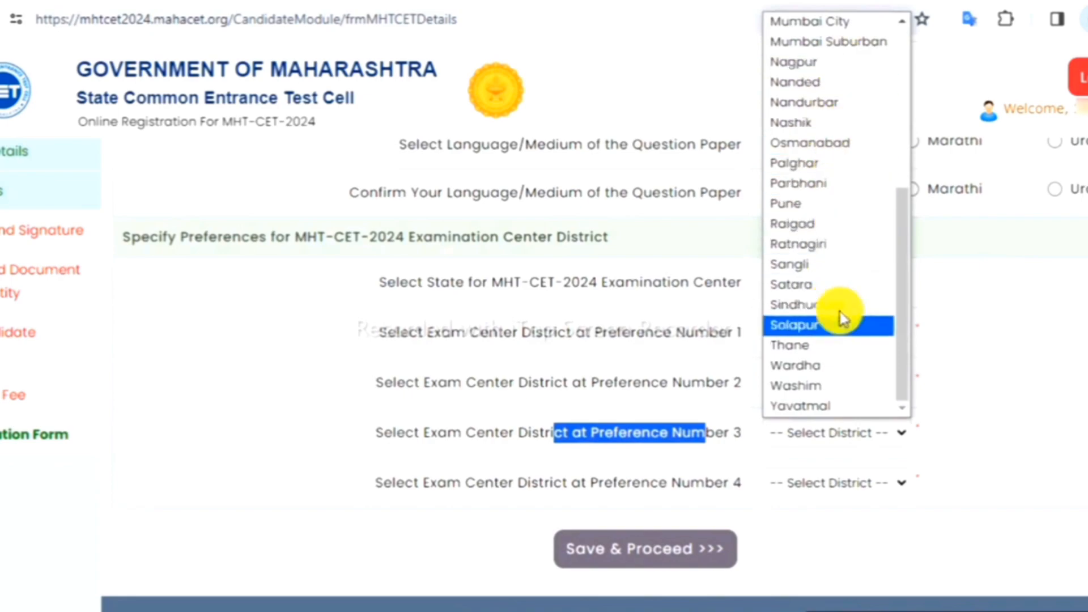
scroll(833, 306, "up", 5)
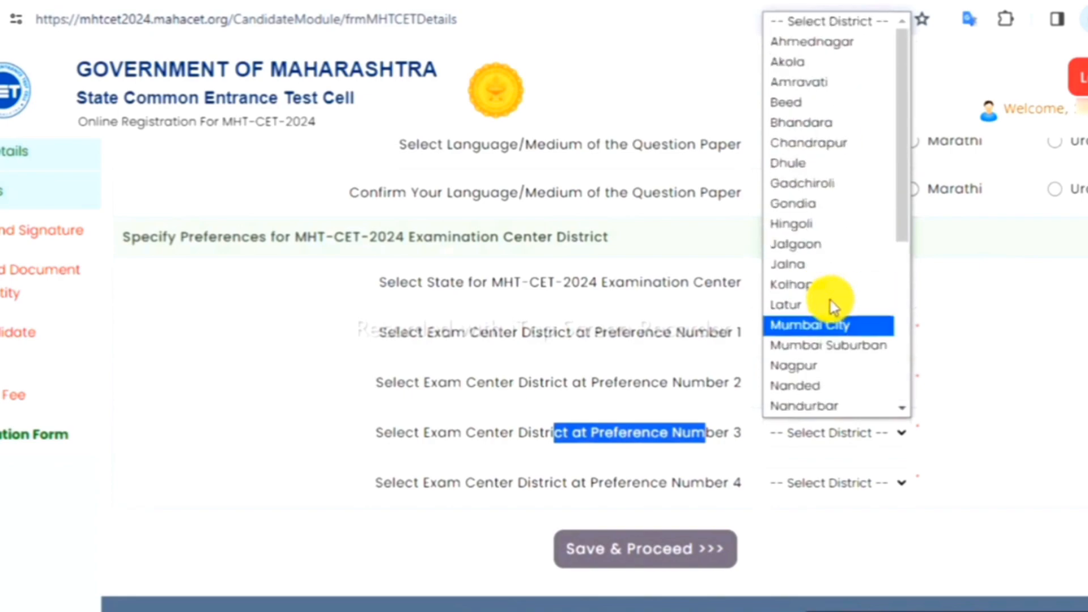
left_click(819, 84)
scroll(839, 397, "up", 1)
scroll(839, 453, "down", 1)
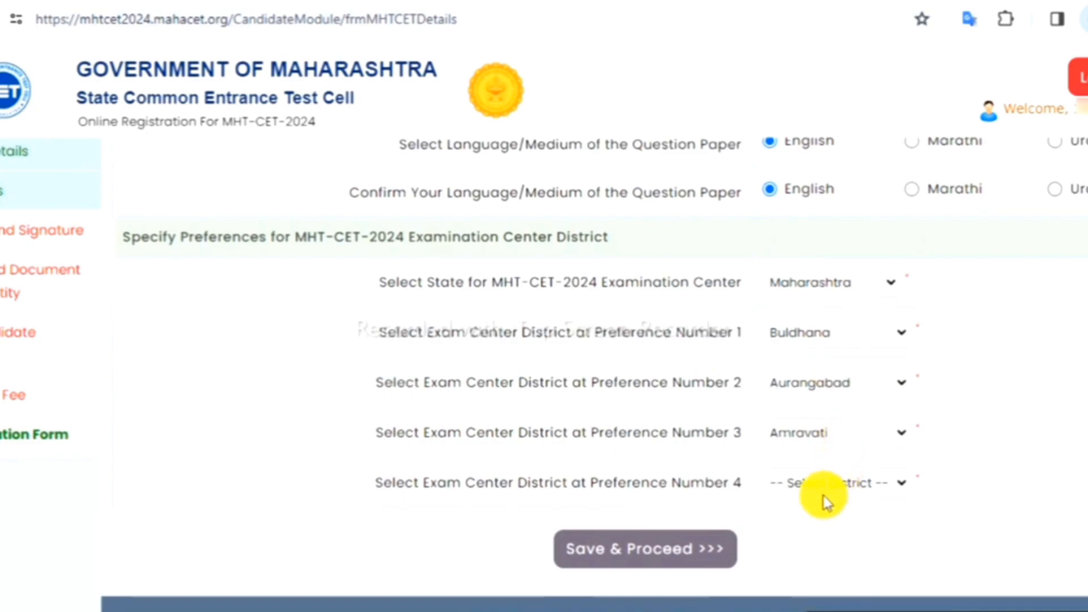
left_click(825, 487)
scroll(822, 255, "down", 5)
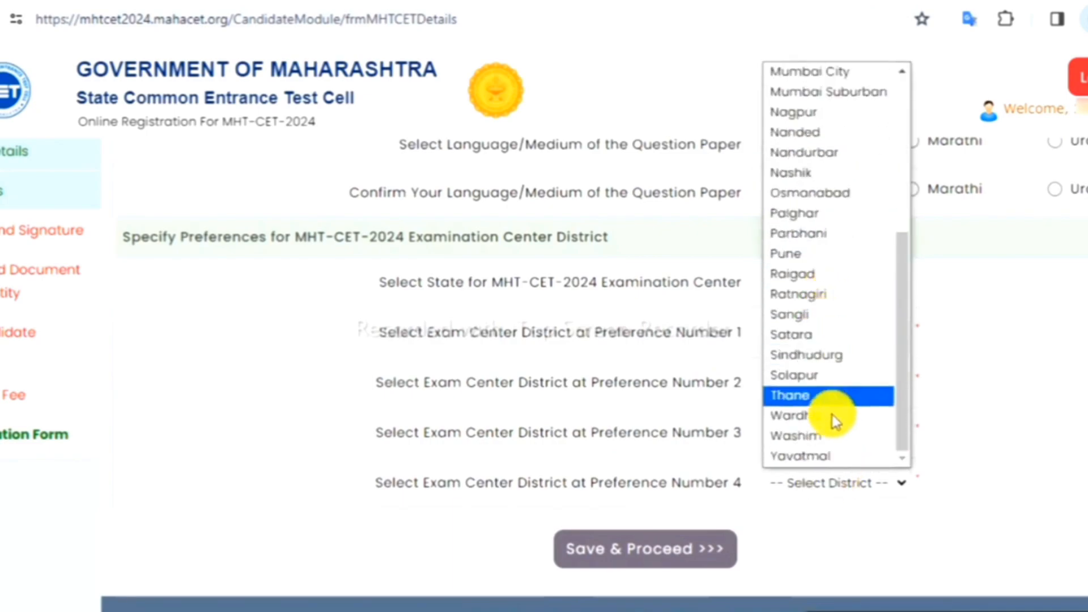
left_click(814, 253)
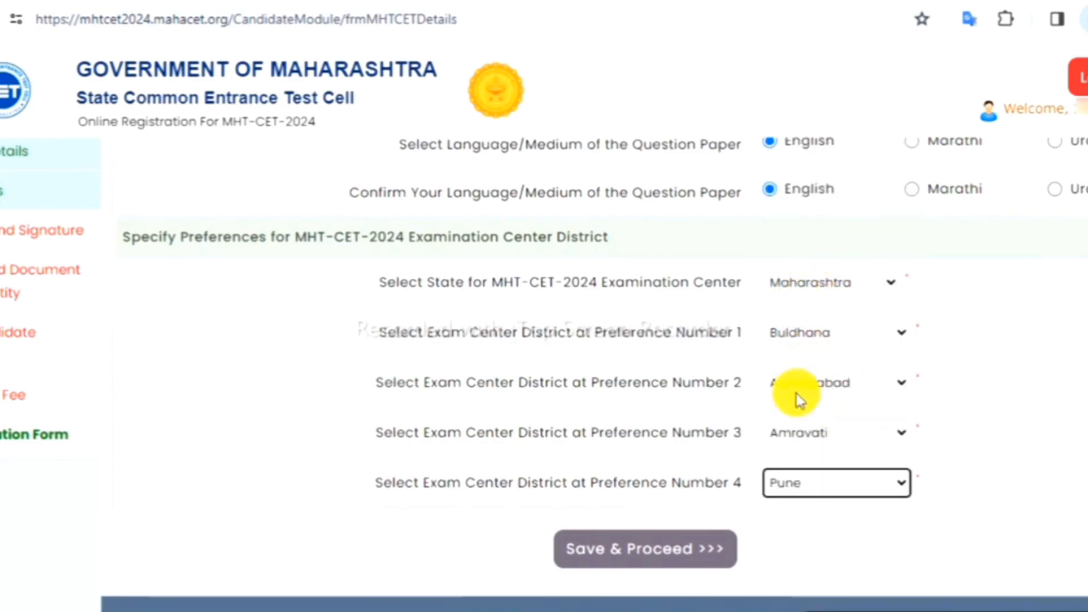
Save the examination details and review the accepted image formats note.
left_click(676, 555)
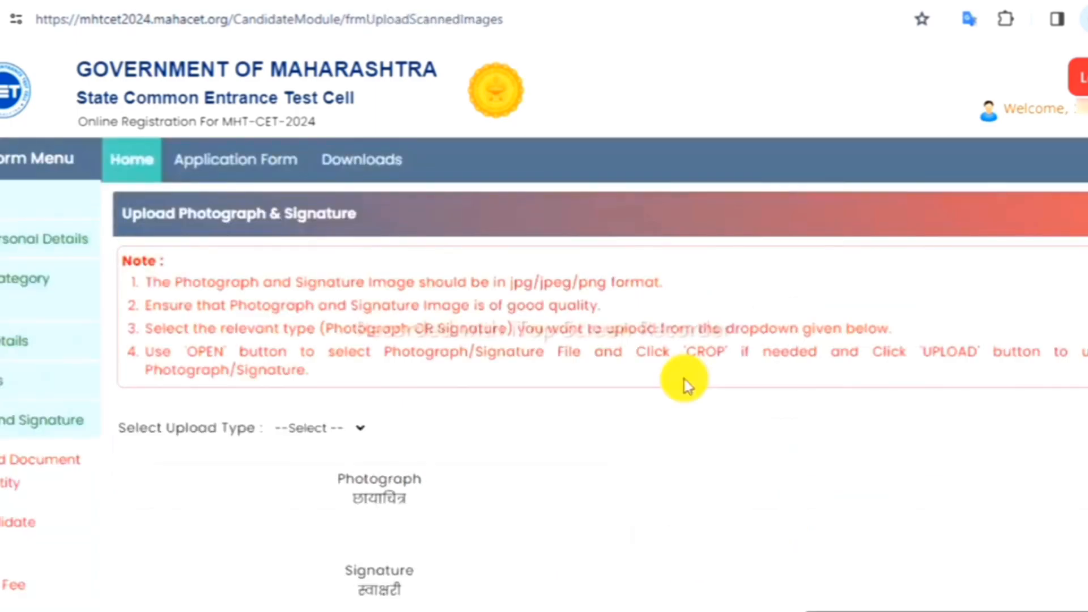
left_click_drag(513, 288, 678, 289)
left_click(782, 283)
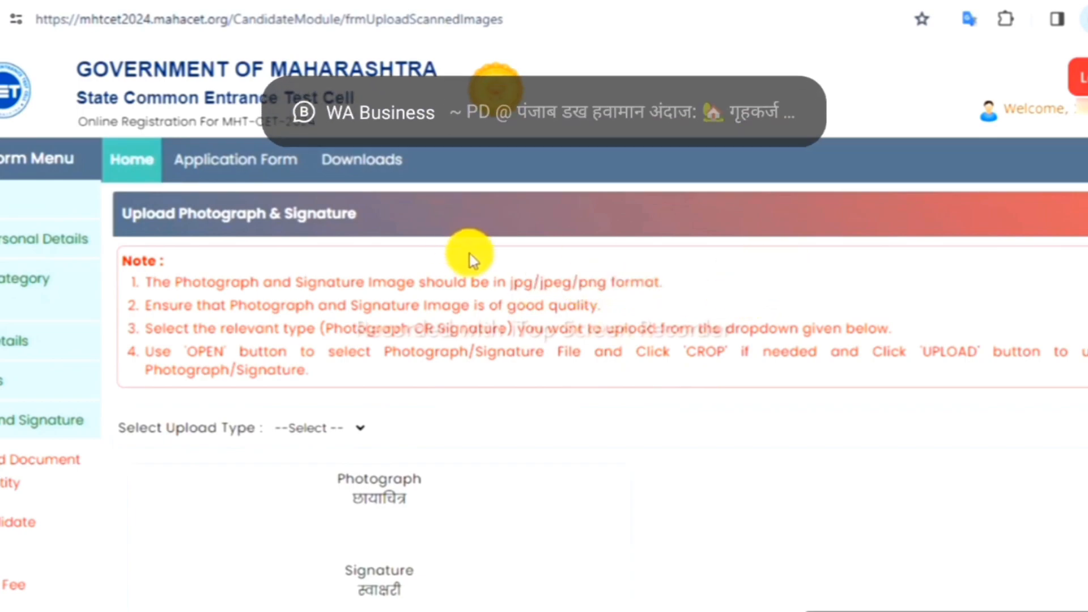
left_click_drag(498, 300, 599, 306)
scroll(653, 349, "down", 1)
Select Photograph as the upload type and upload the photo.
left_click(320, 356)
left_click(311, 397)
left_click(304, 357)
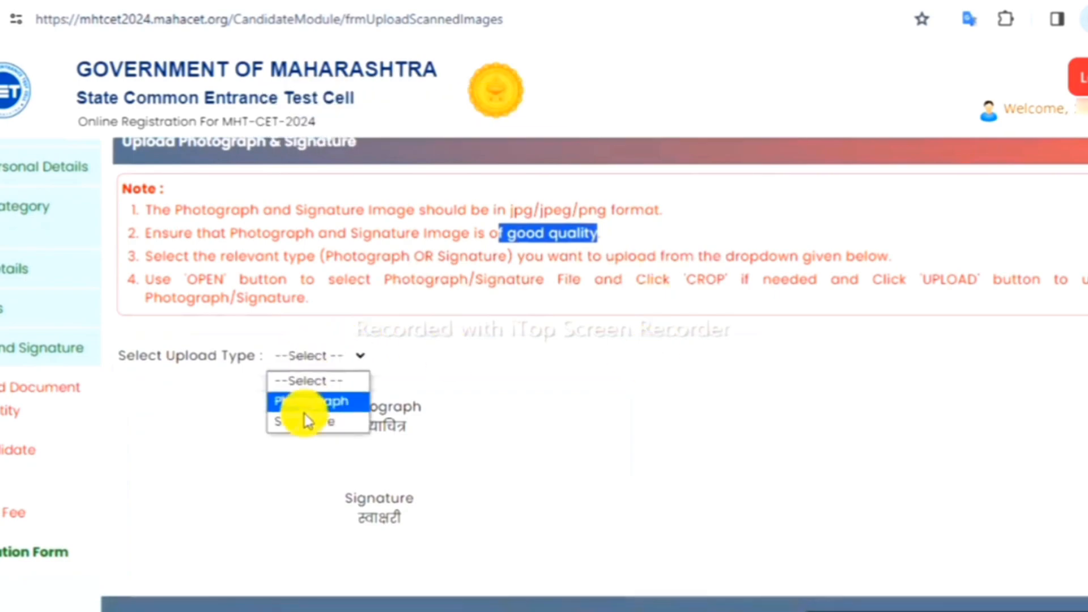
left_click(709, 313)
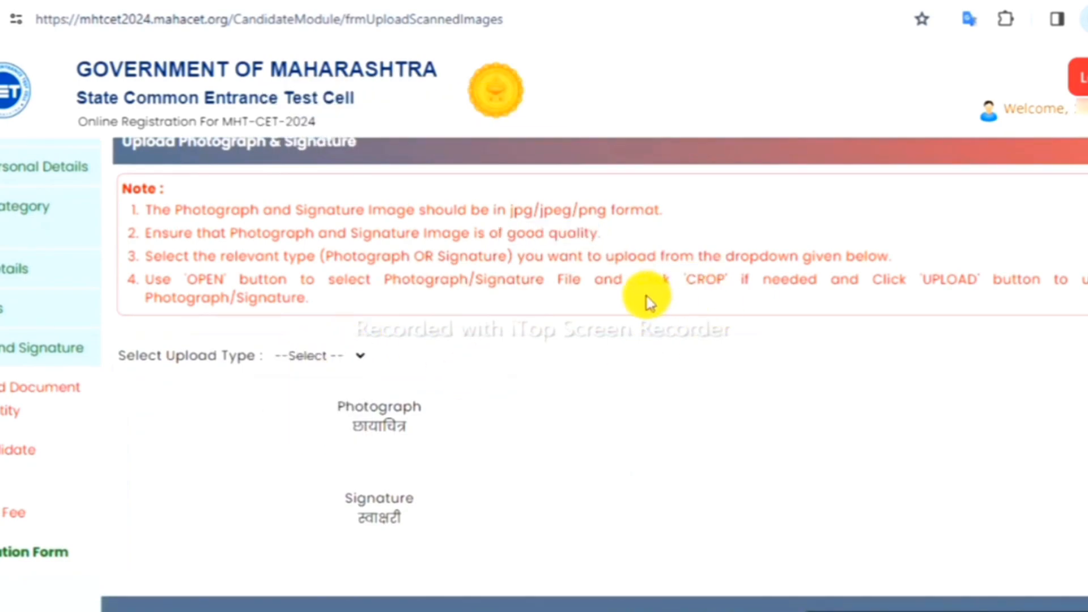
left_click(334, 356)
left_click(312, 399)
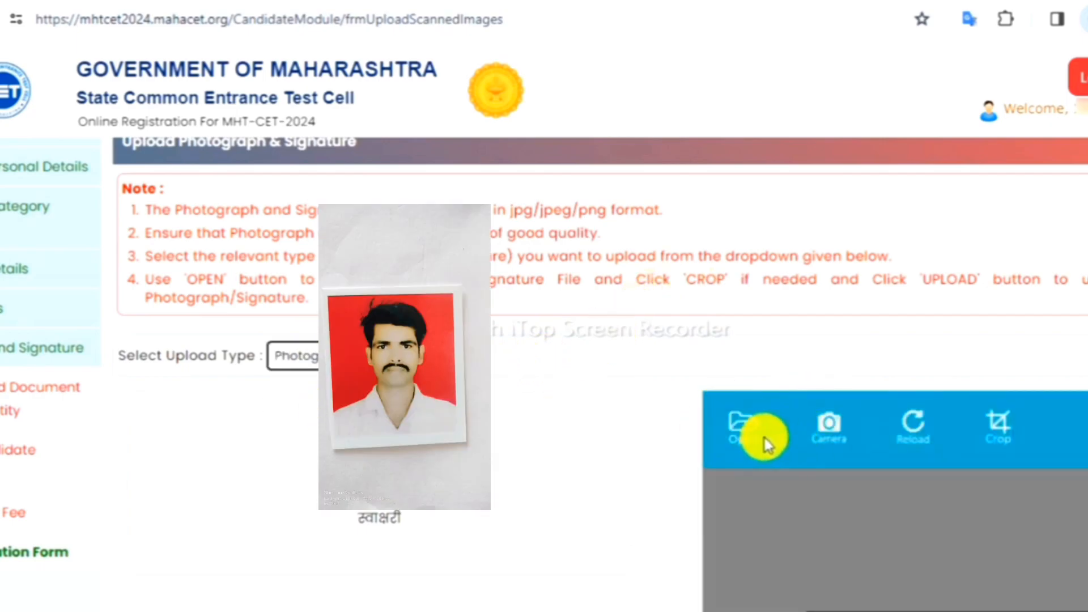
scroll(773, 439, "down", 2)
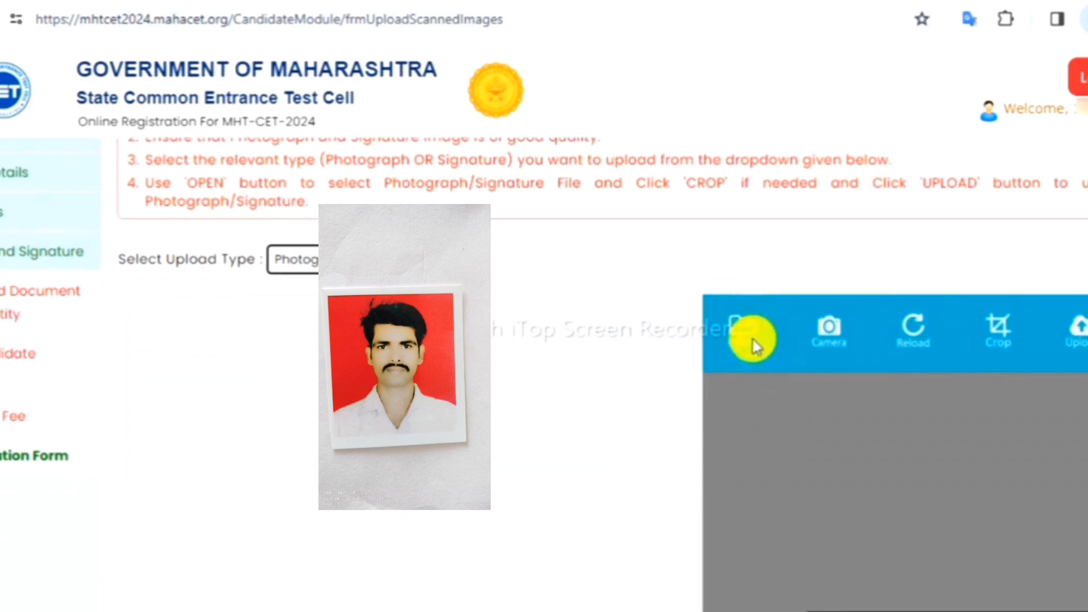
left_click(752, 339)
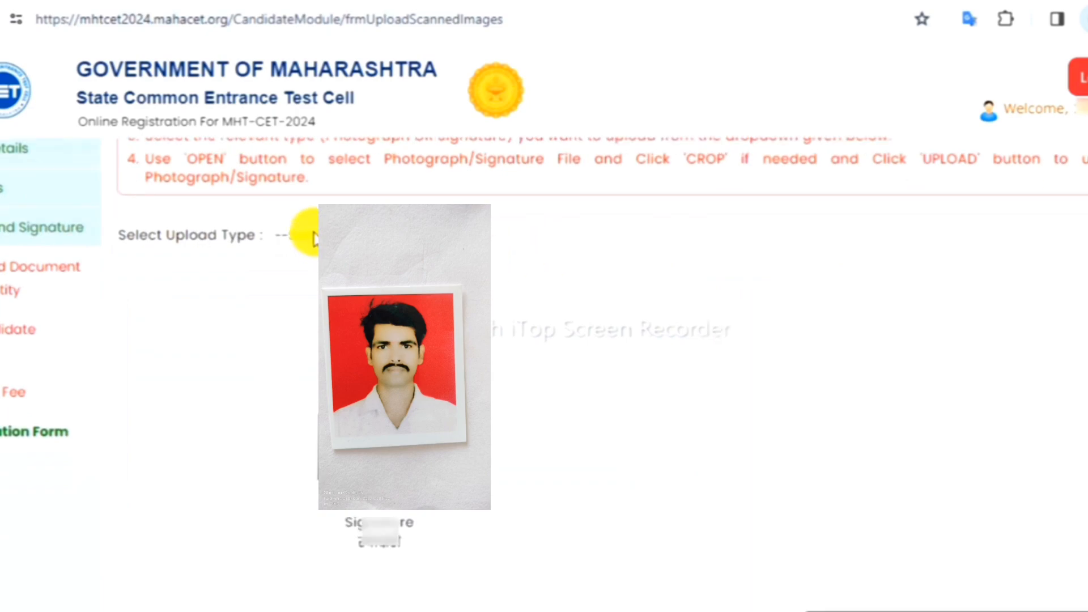
Upload the signature image and save the photo and signature step.
left_click(312, 303)
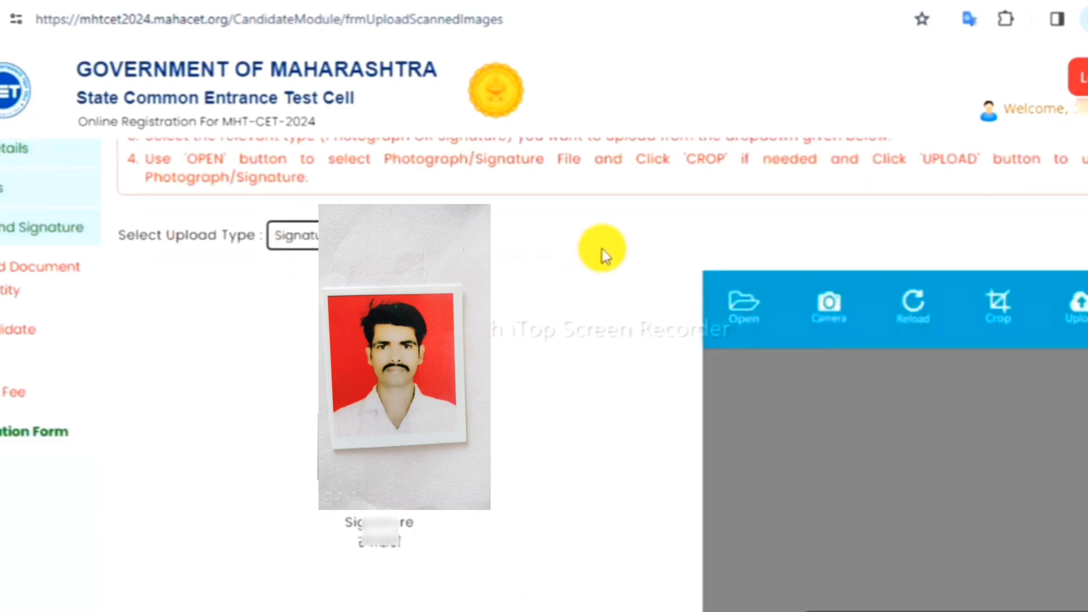
left_click(752, 313)
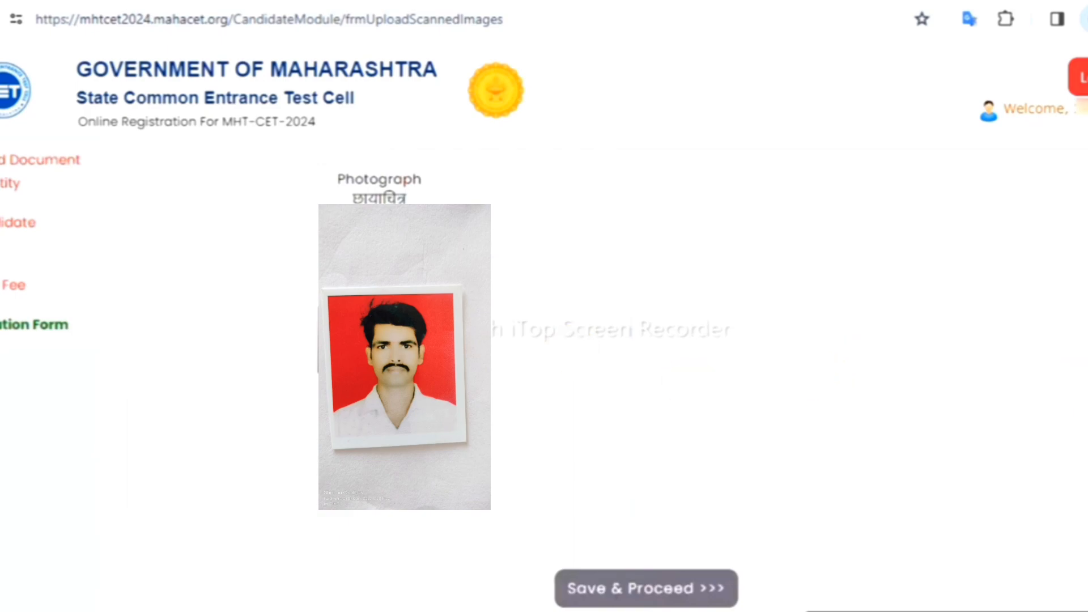
left_click(635, 589)
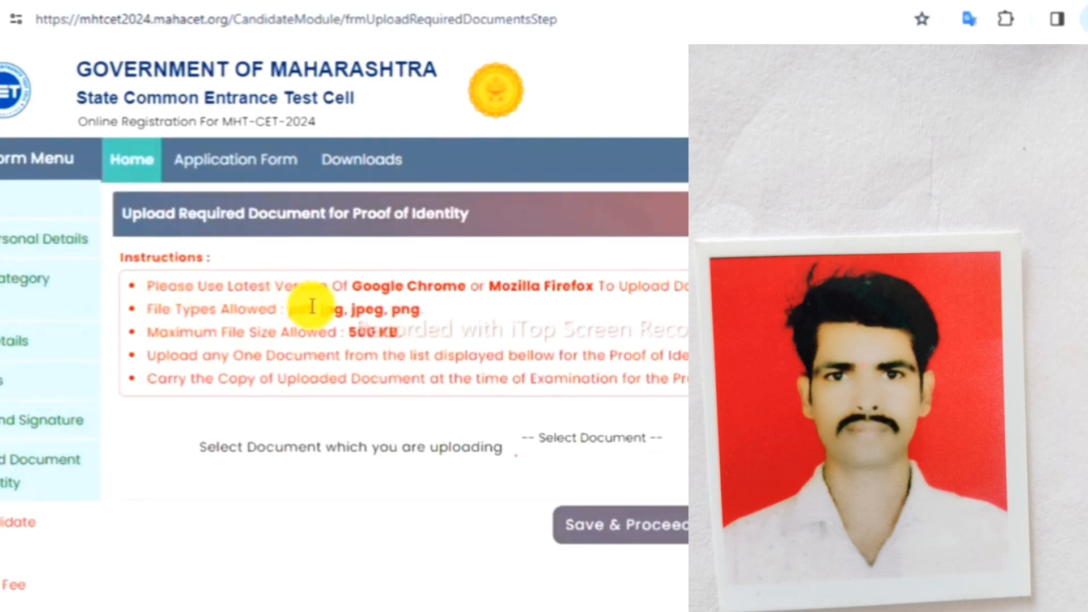
Choose Aadhaar Card as the proof-of-identity document type.
left_click_drag(296, 305, 463, 320)
left_click(381, 340)
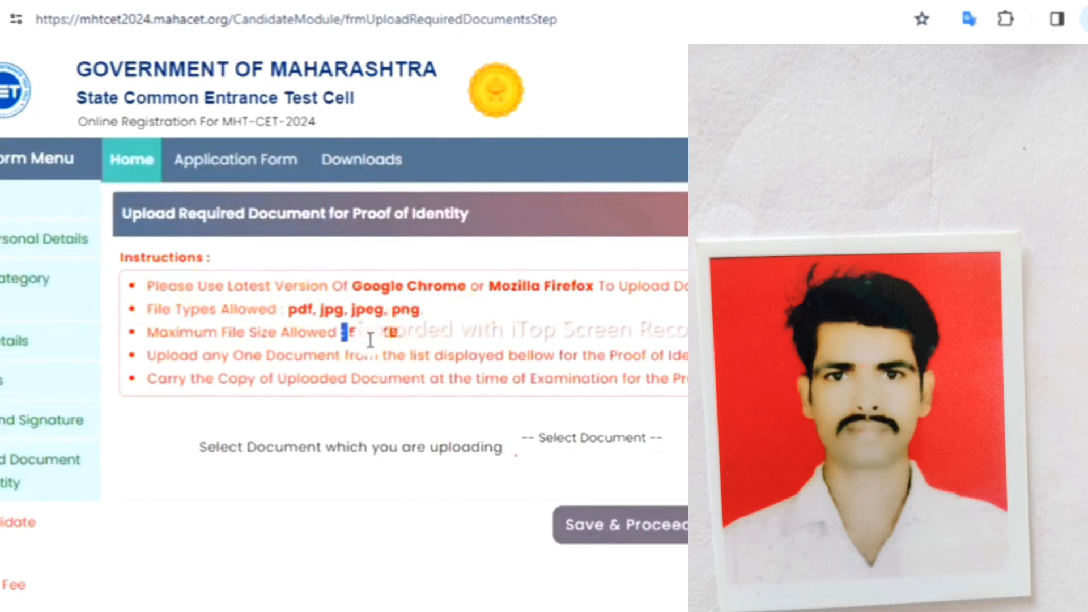
left_click(567, 445)
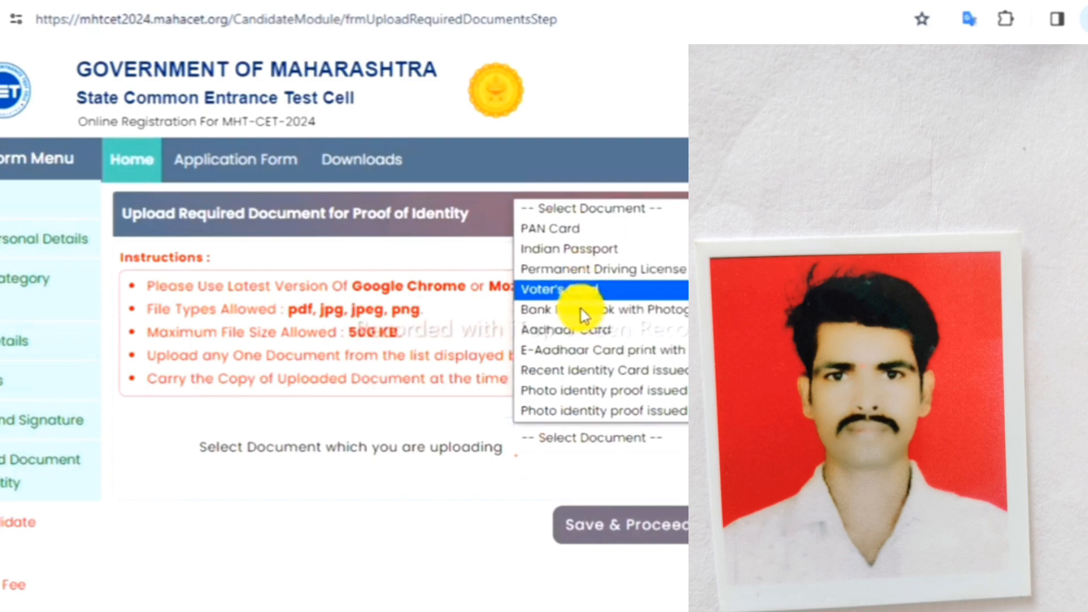
left_click(595, 334)
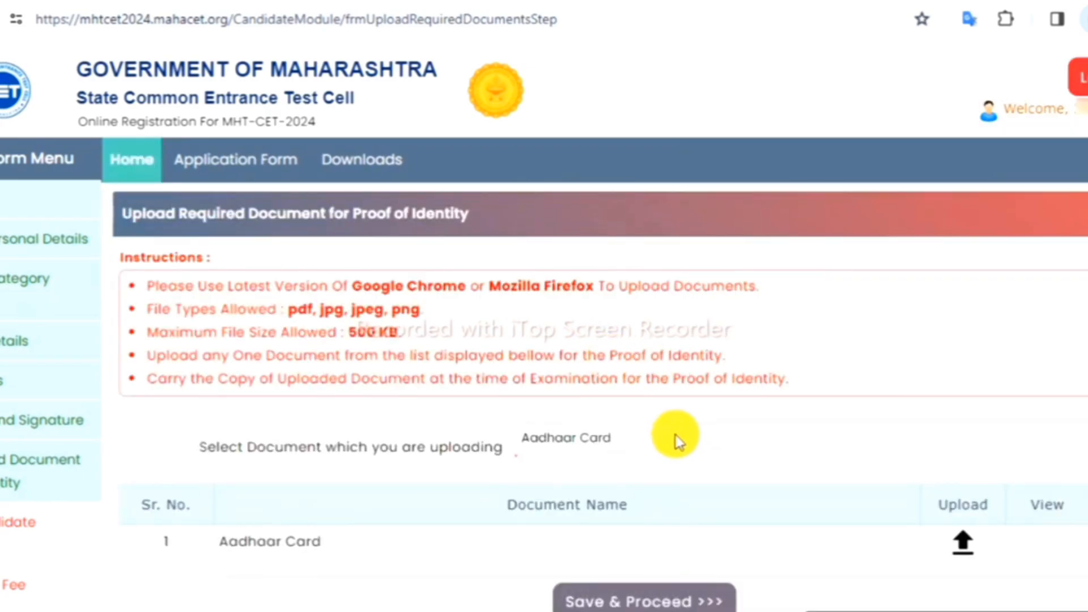
Upload the Aadhaar Card PDF, keeping Aadhaar Card as the selected document.
left_click(962, 553)
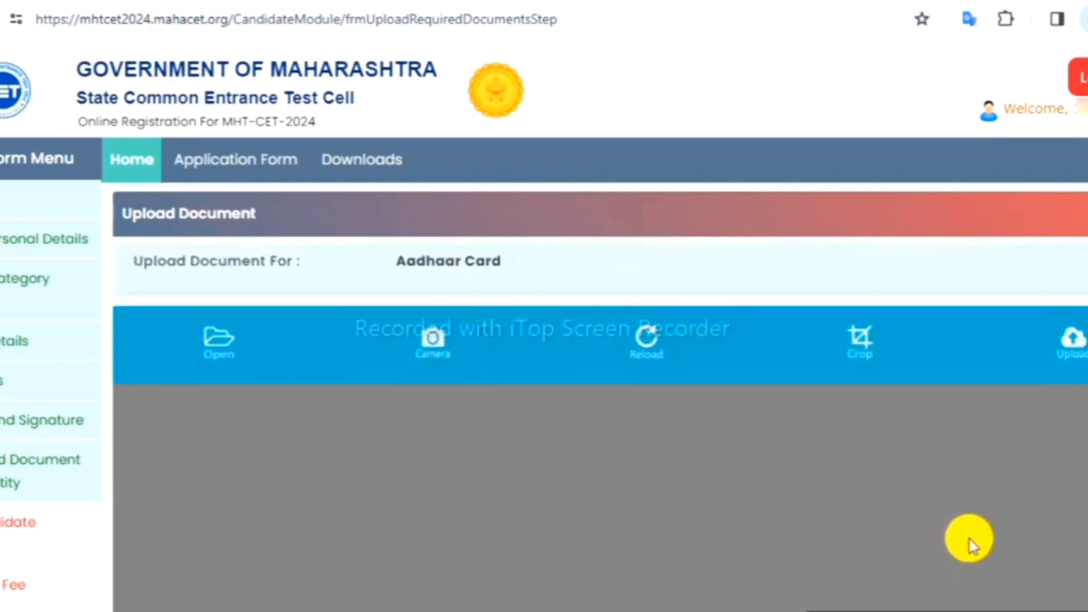
left_click(216, 354)
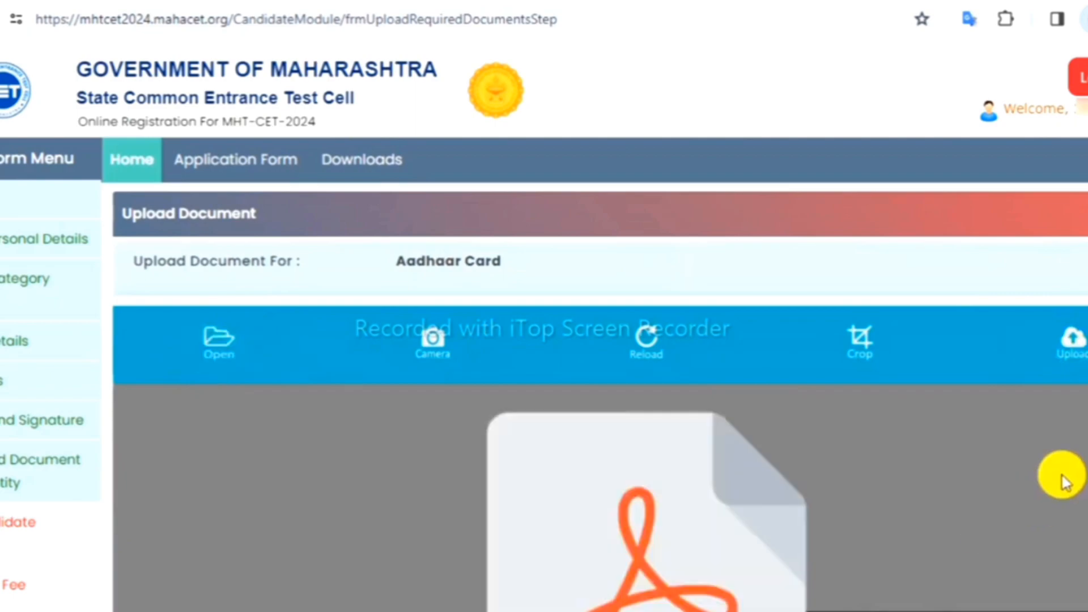
left_click(1080, 346)
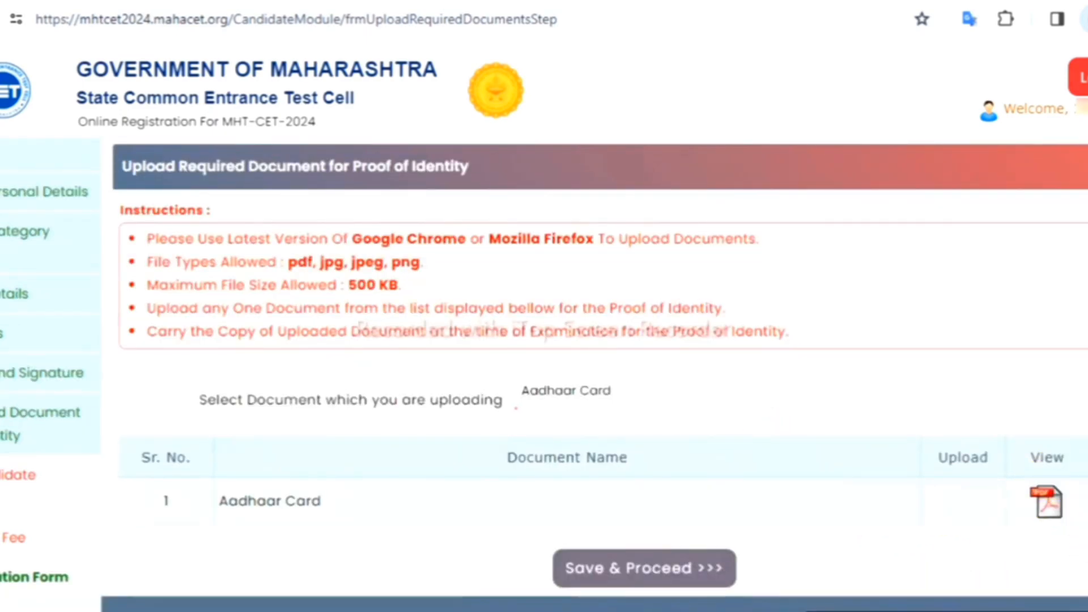
left_click(947, 389)
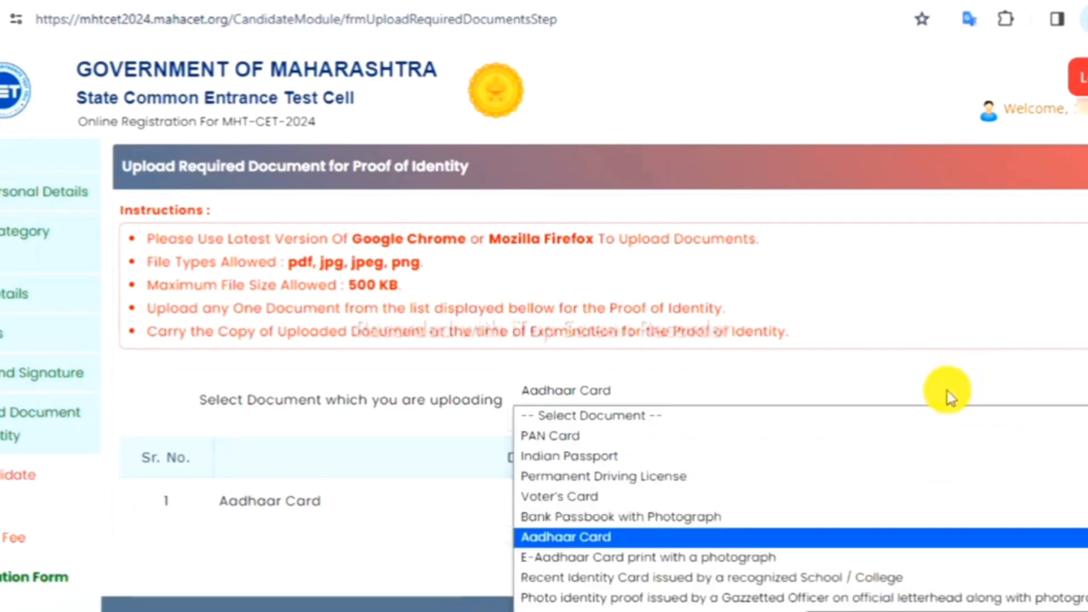
left_click(966, 319)
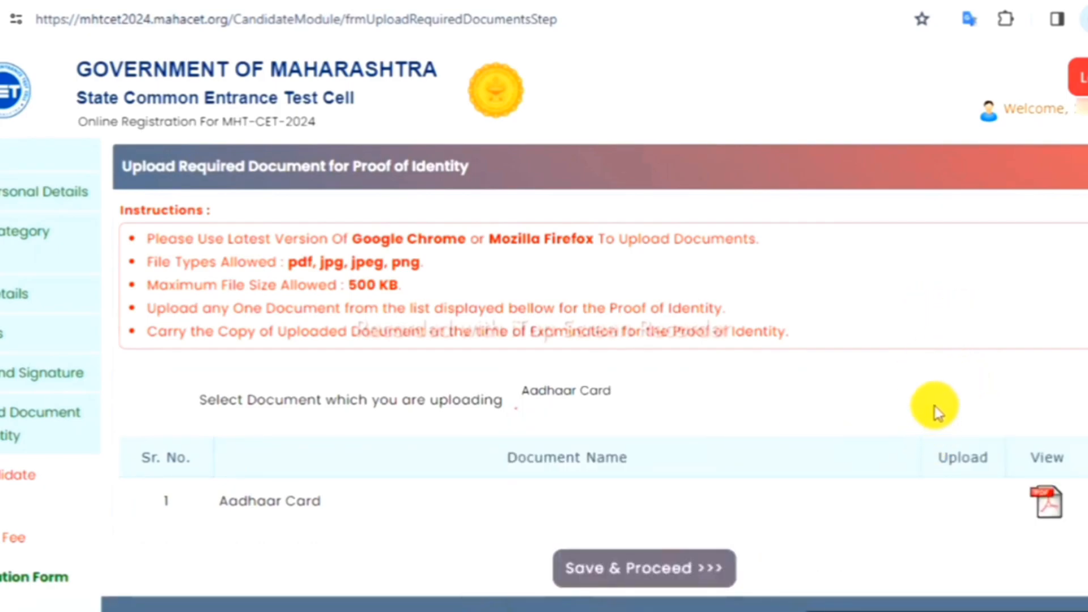
left_click(935, 388)
left_click(966, 361)
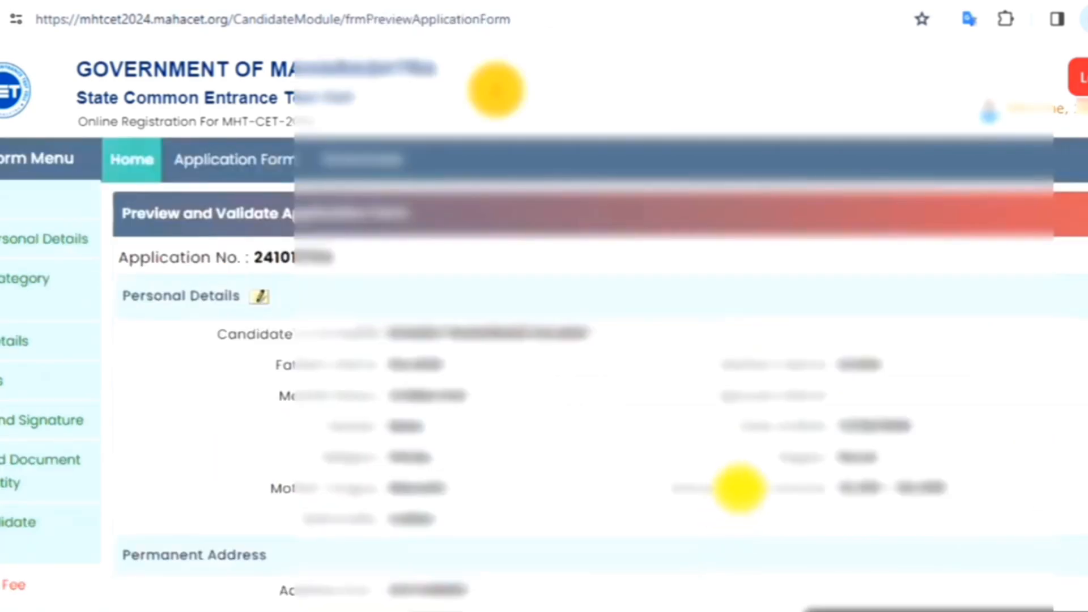
Review the application preview and answer Yes to the self-confirmation.
scroll(737, 491, "down", 4)
scroll(740, 490, "down", 10)
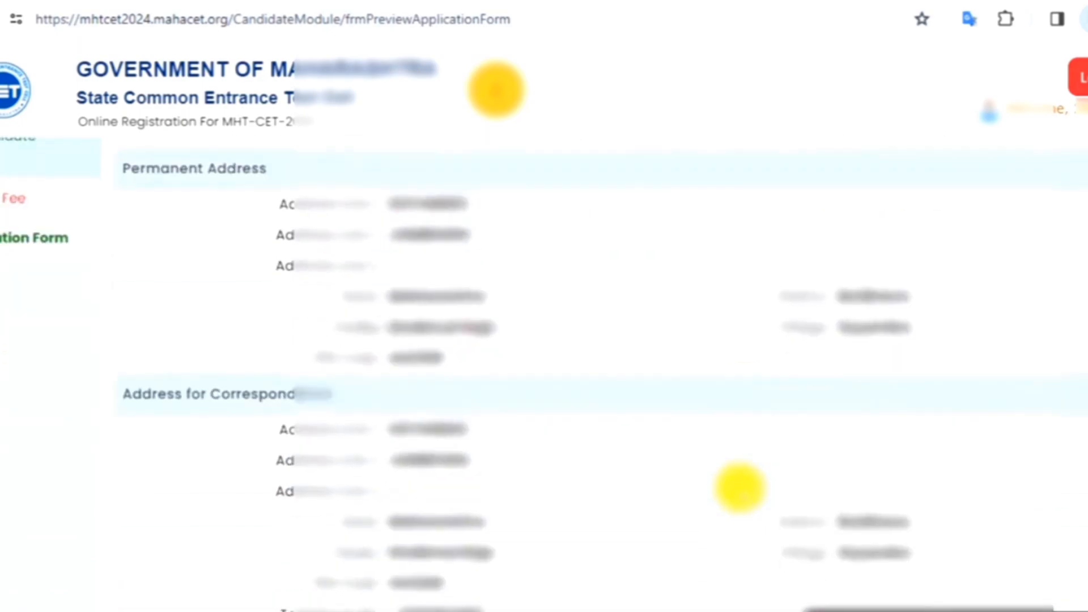
scroll(740, 488, "down", 6)
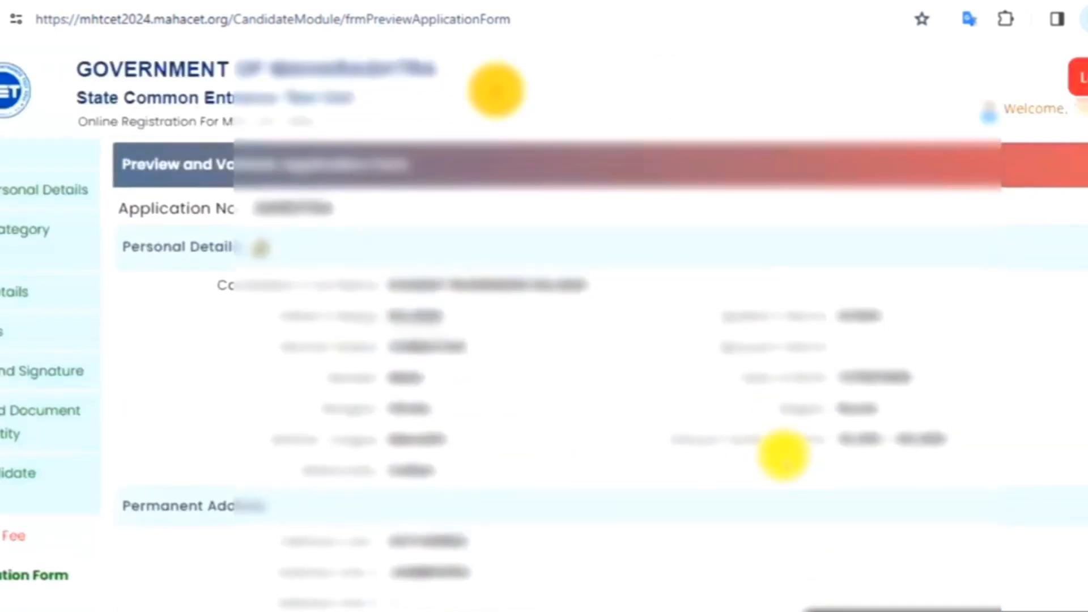
scroll(784, 455, "down", 18)
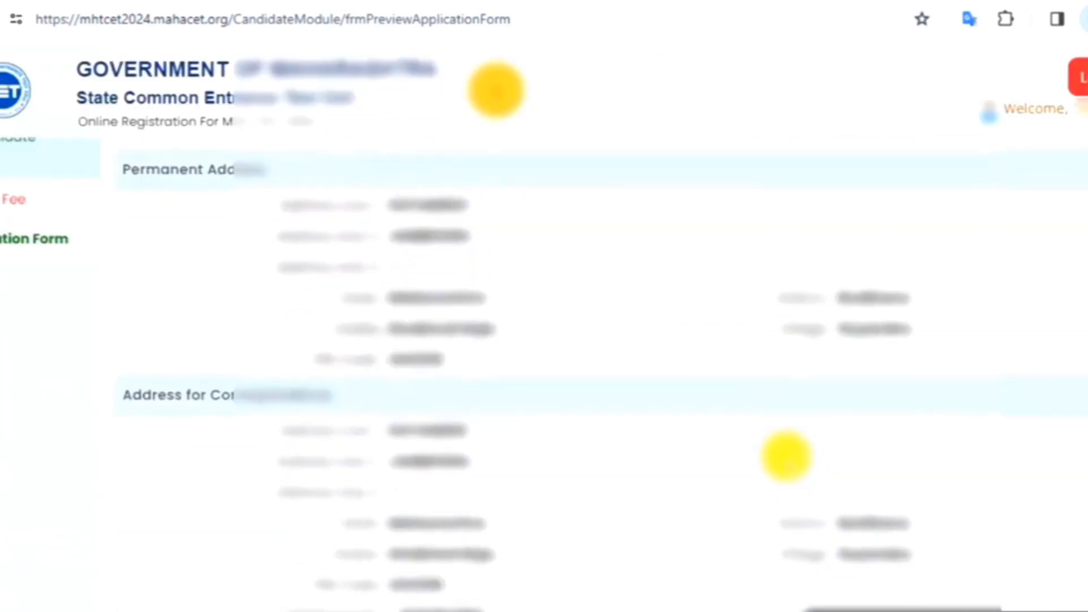
scroll(790, 459, "down", 15)
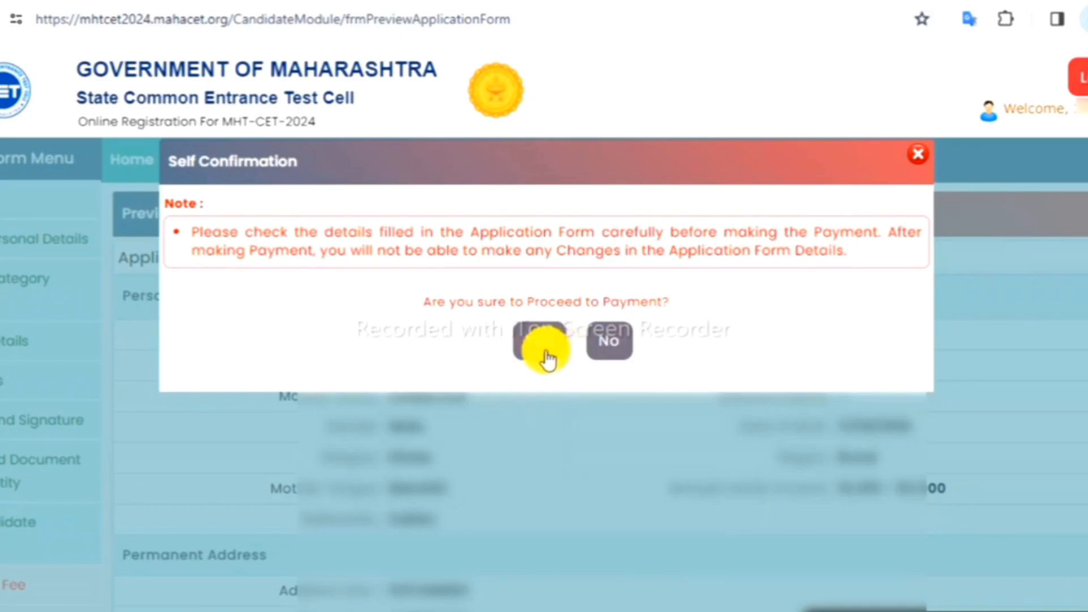
left_click(545, 354)
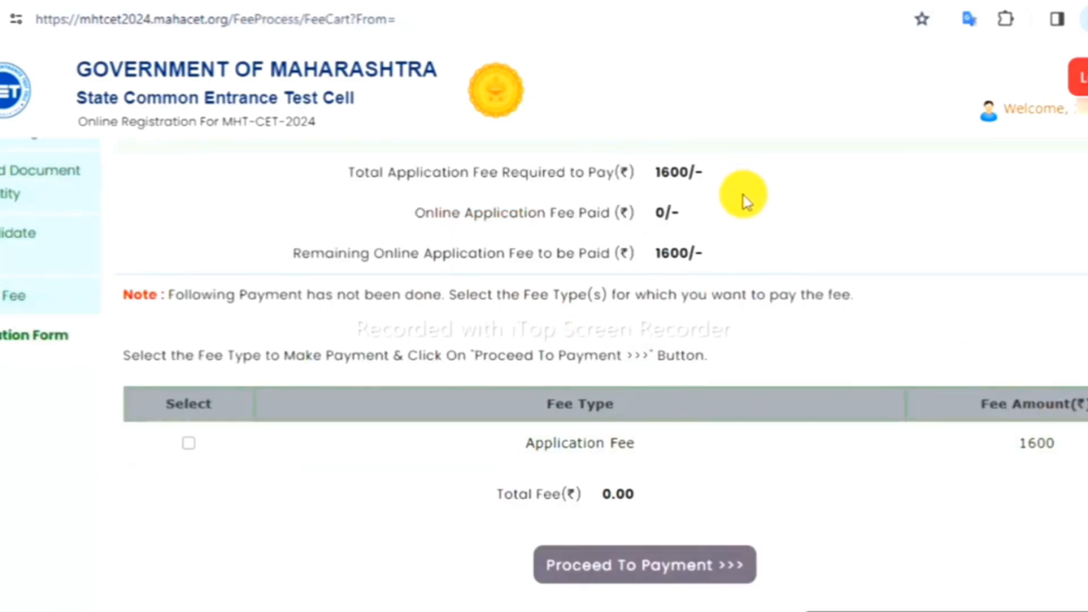
Select the ₹1600 Application Fee and proceed to payment.
left_click(189, 443)
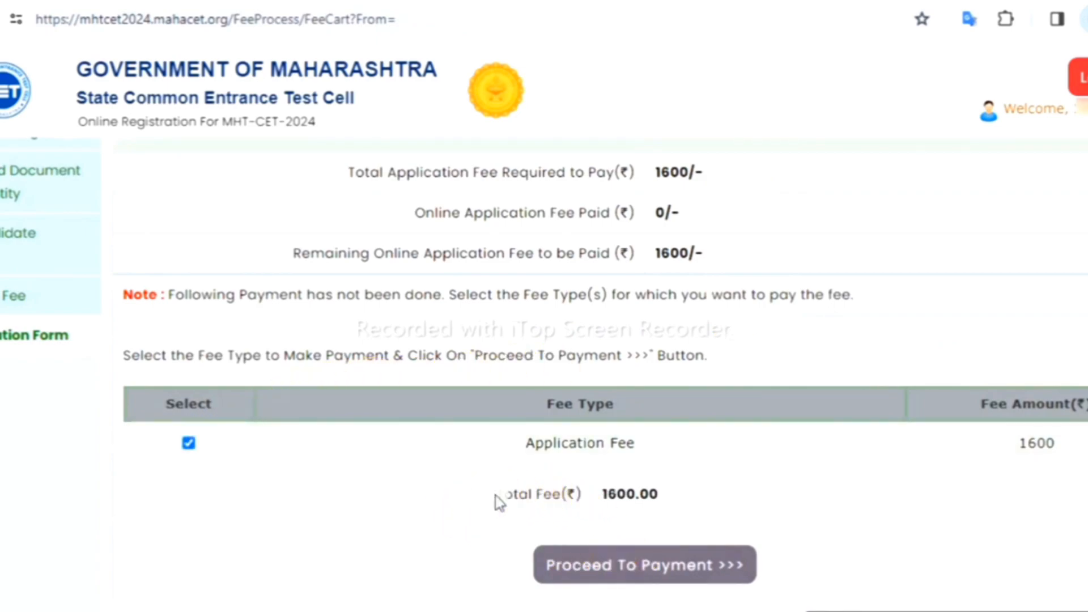
left_click_drag(496, 502, 692, 547)
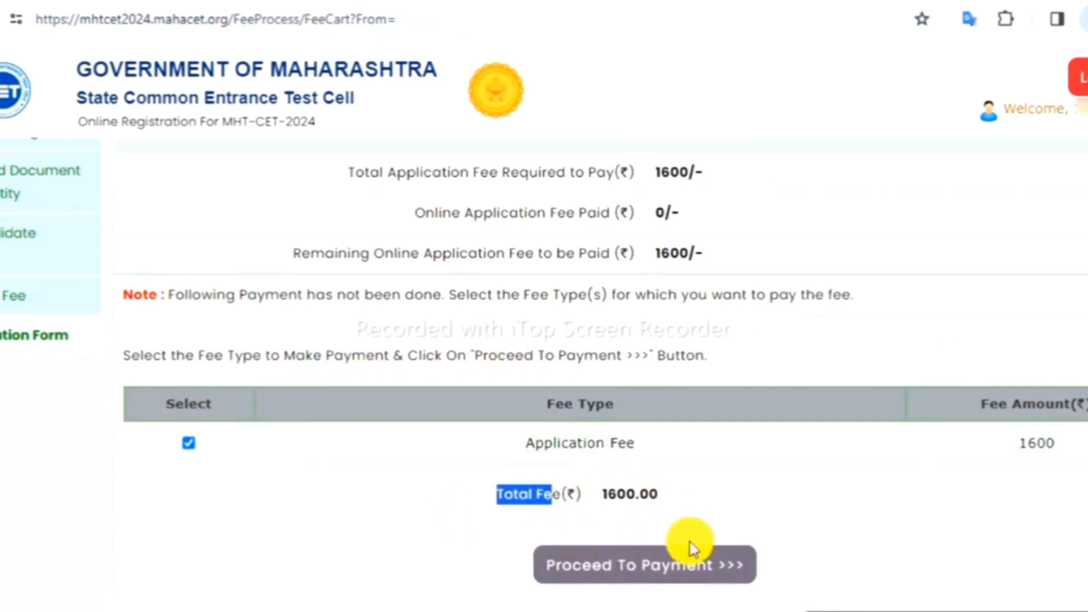
left_click(678, 579)
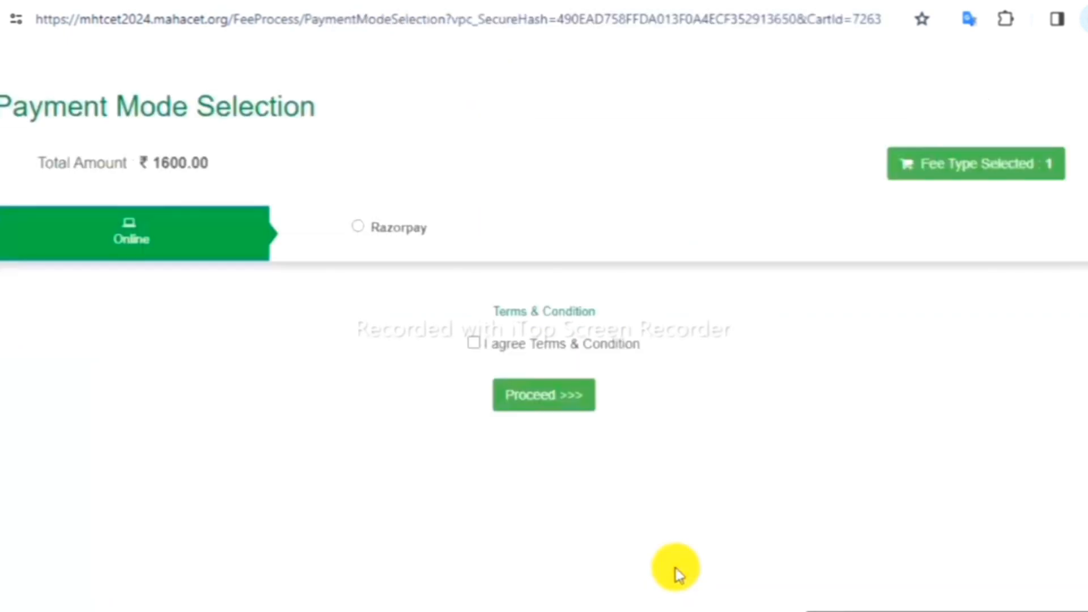
Agree to the terms, choose Razorpay as payment mode, and confirm the gateway redirect.
left_click(474, 344)
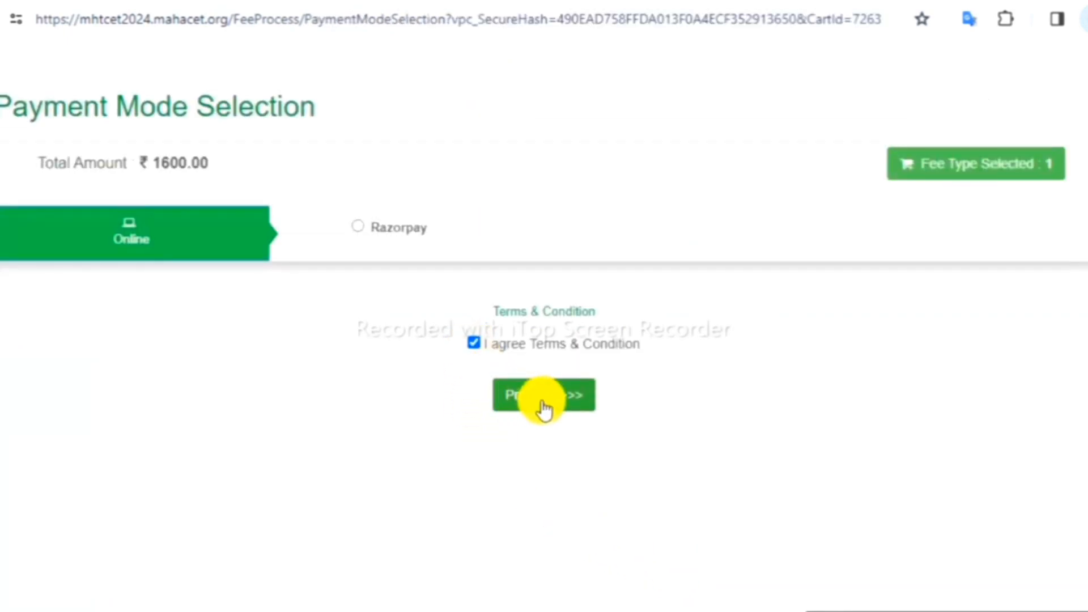
left_click(547, 406)
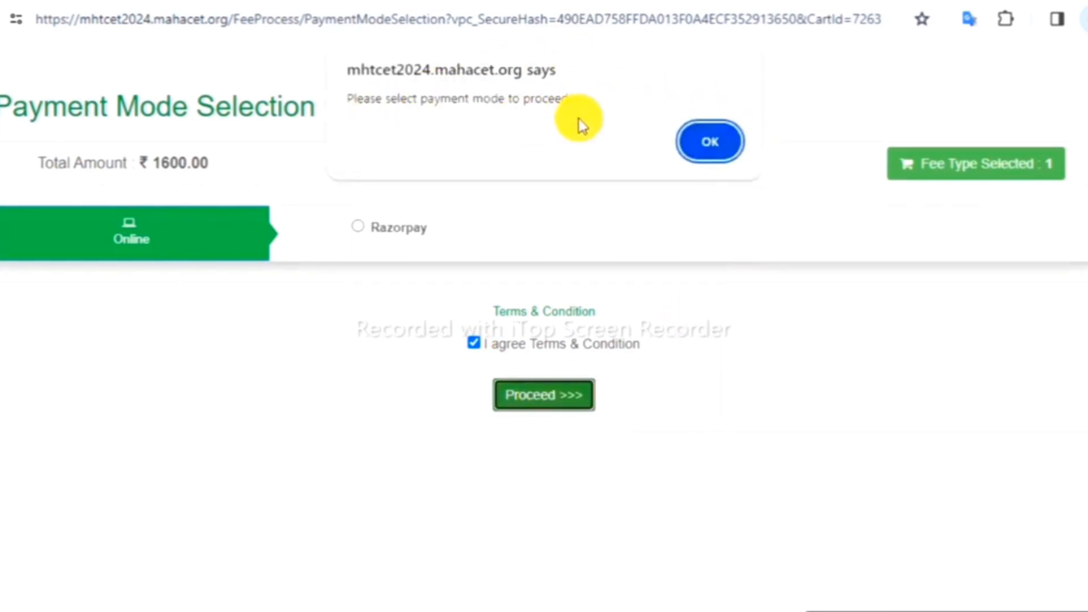
left_click(717, 149)
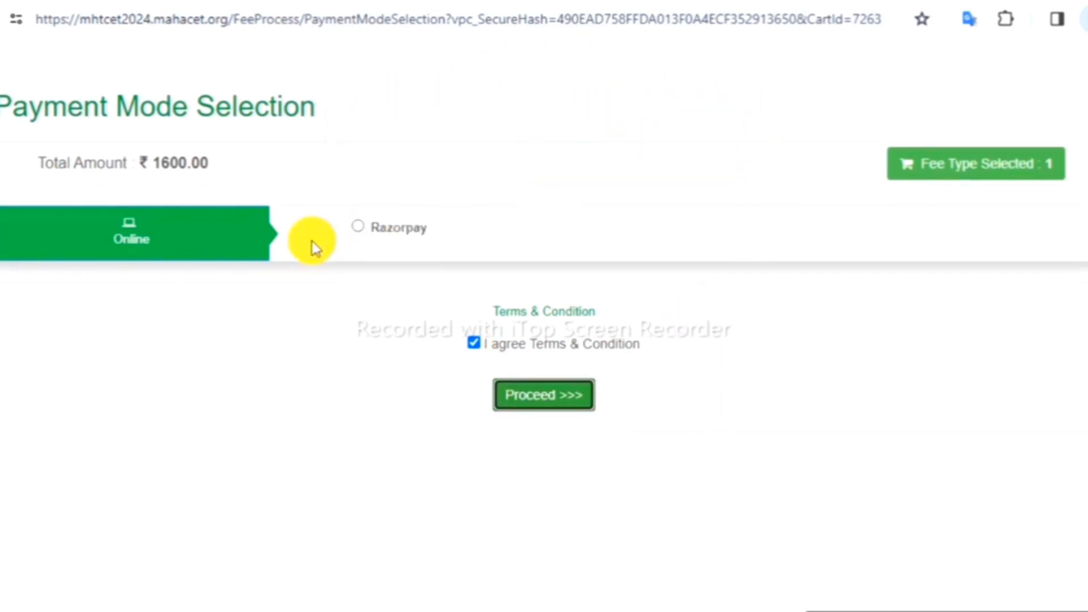
left_click(357, 228)
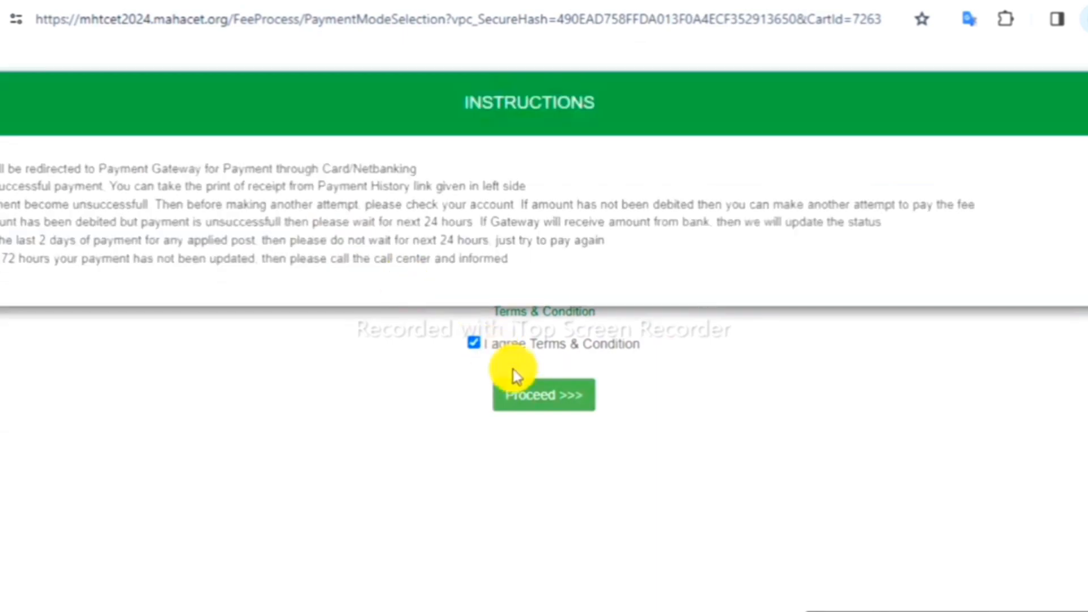
left_click(554, 405)
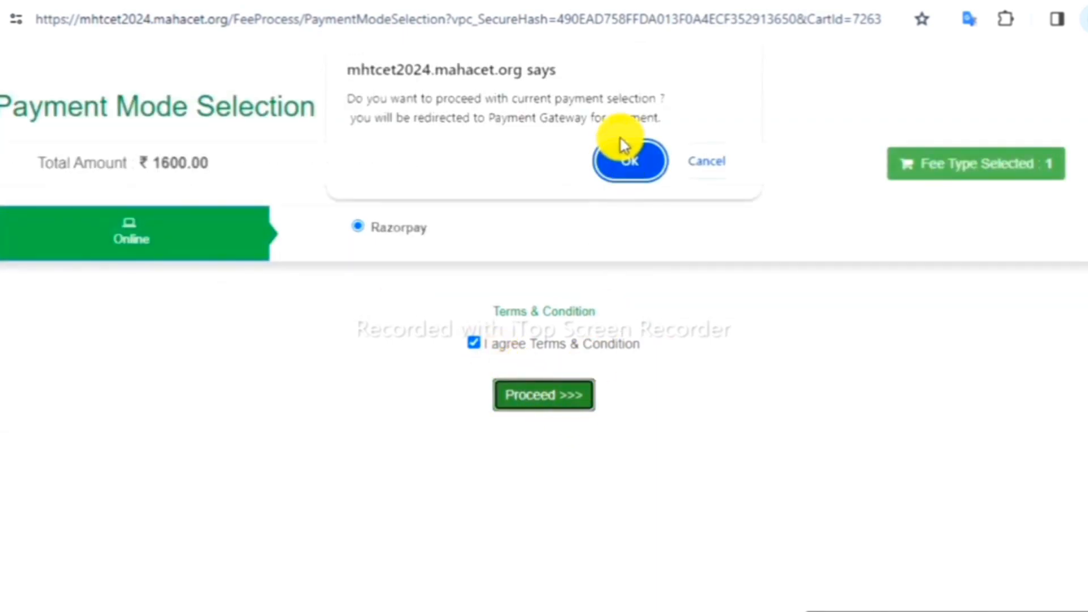
left_click(630, 162)
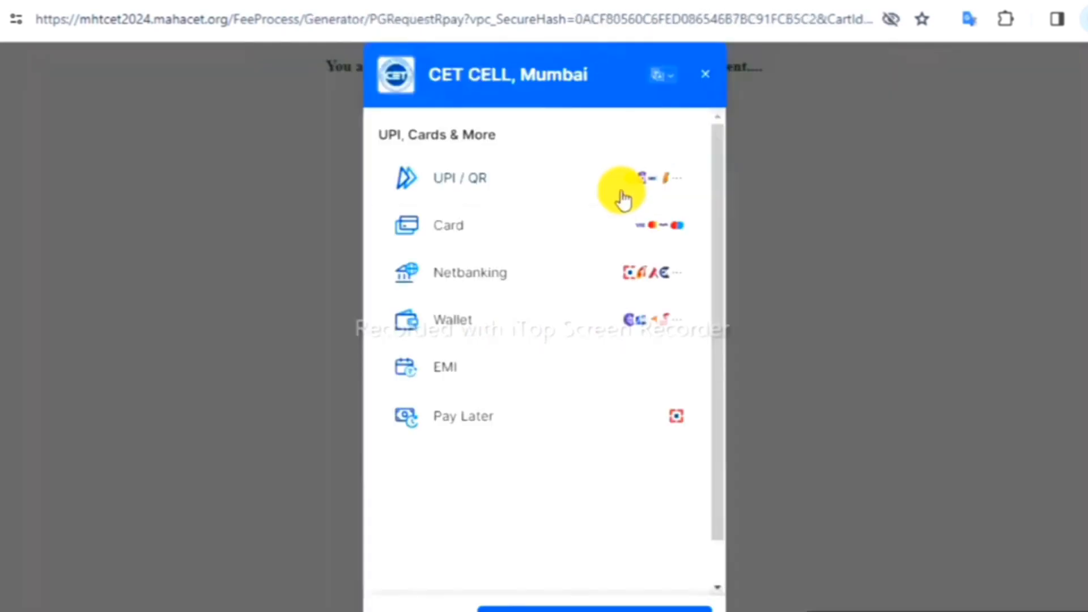